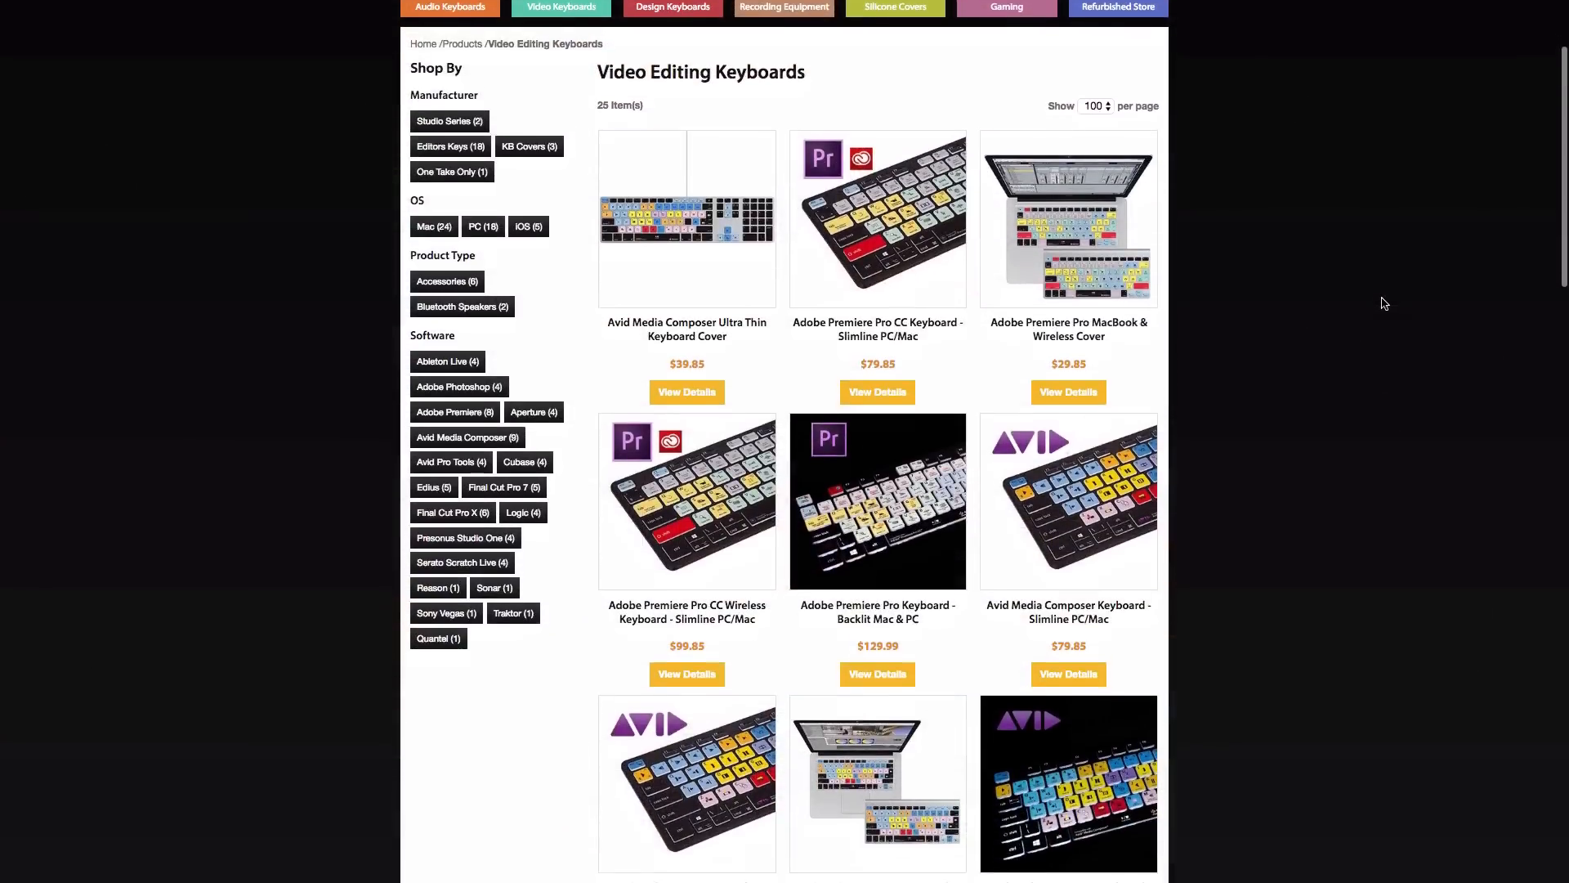
Browse the Video Editing Keyboards category, open the Avid Media Composer MacBook & Wireless Cover Skin page and view its product images.
scroll(1384, 303, down, 5)
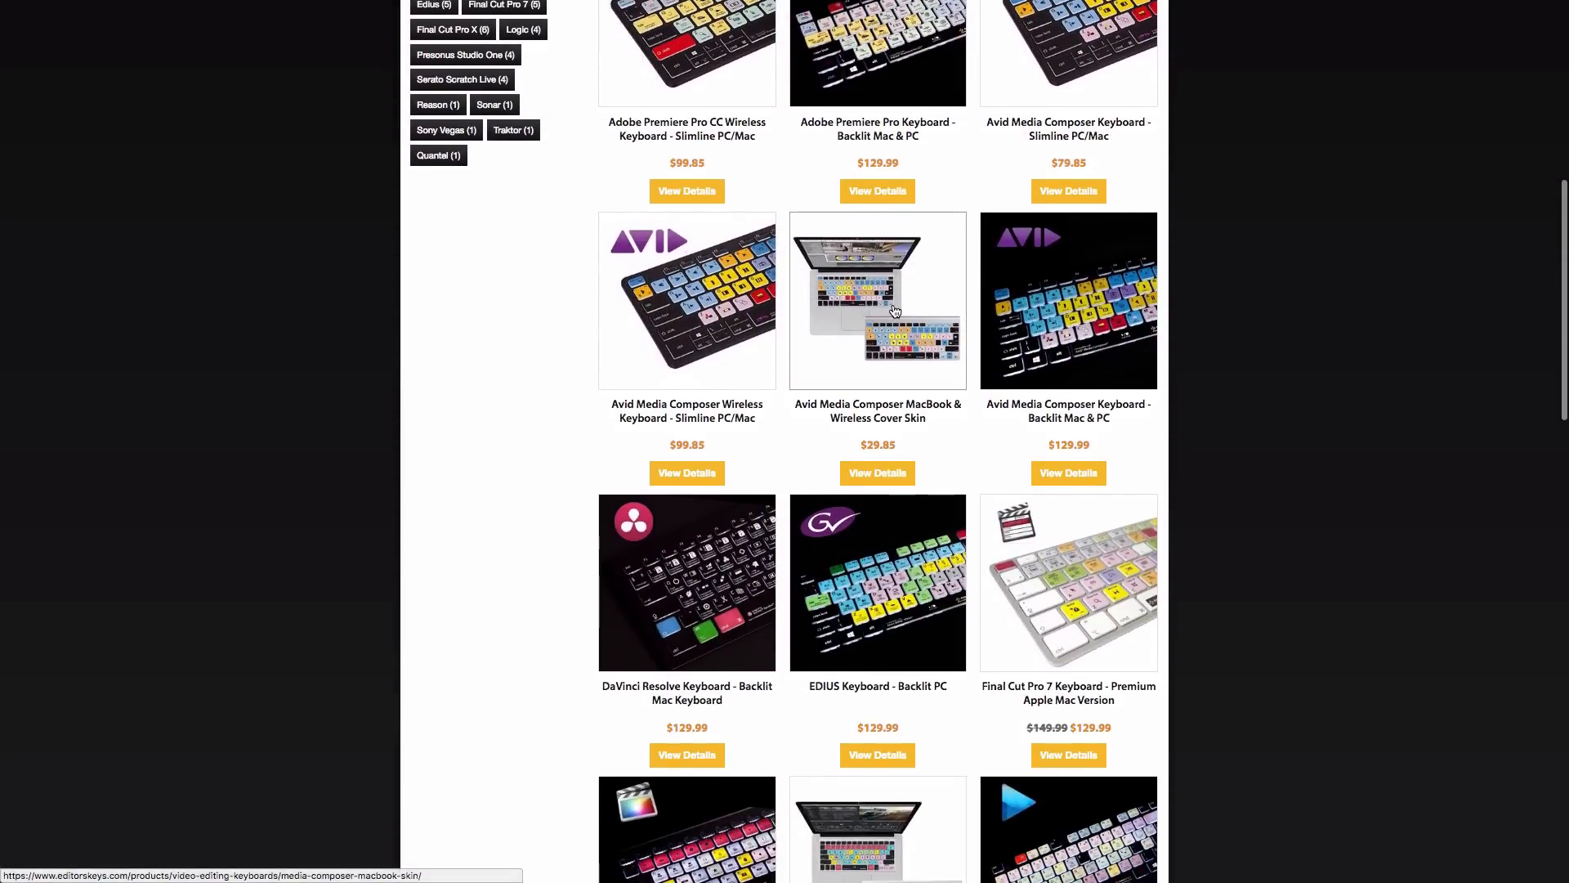
click(898, 309)
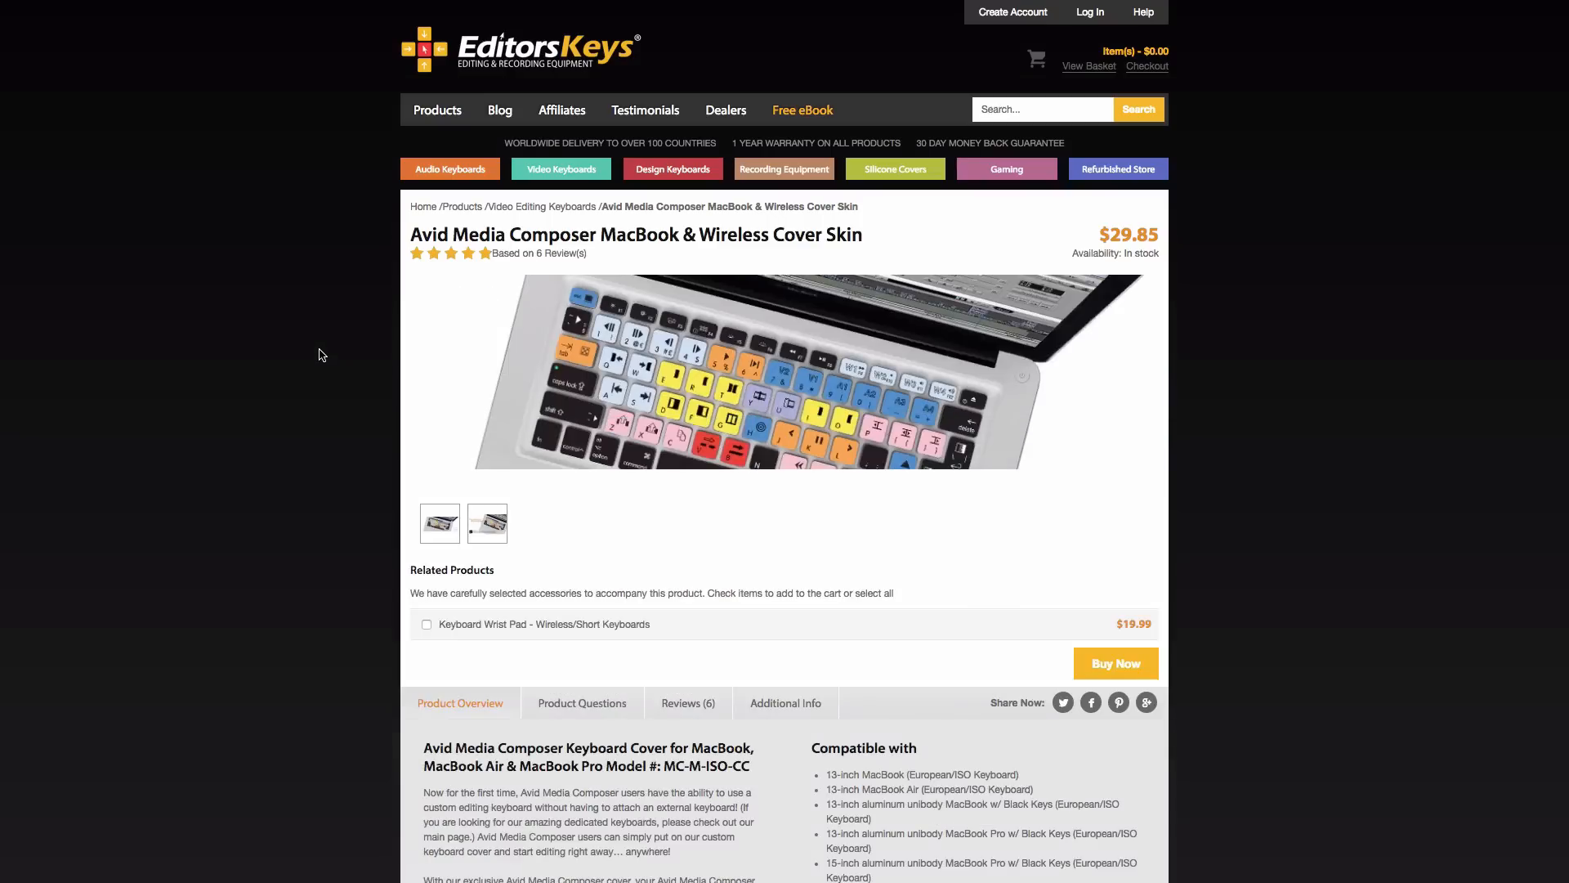
click(491, 519)
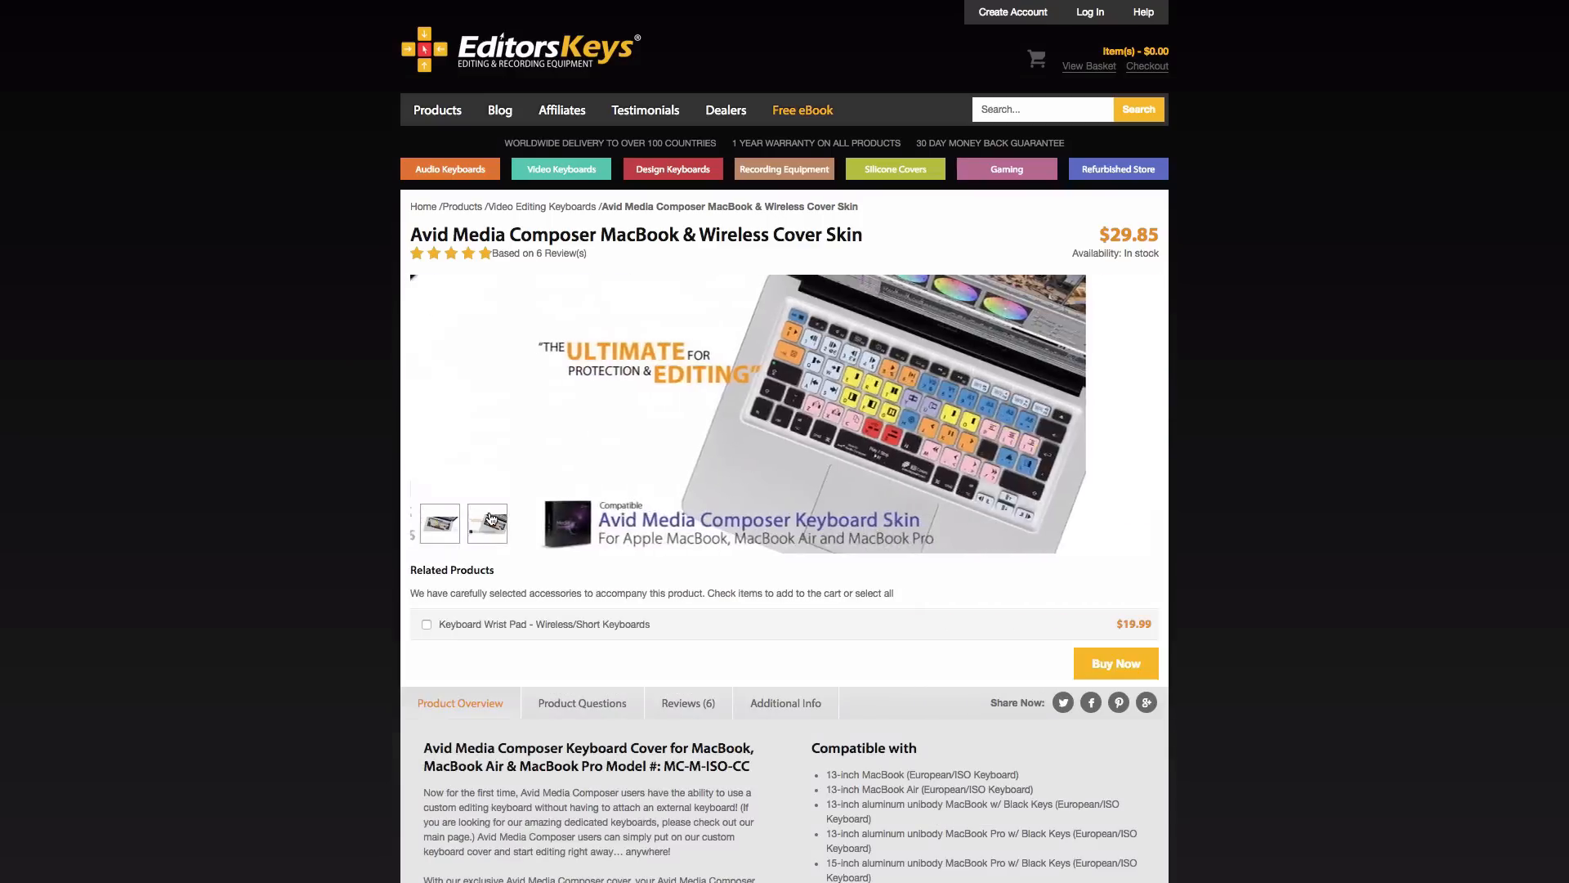
click(449, 521)
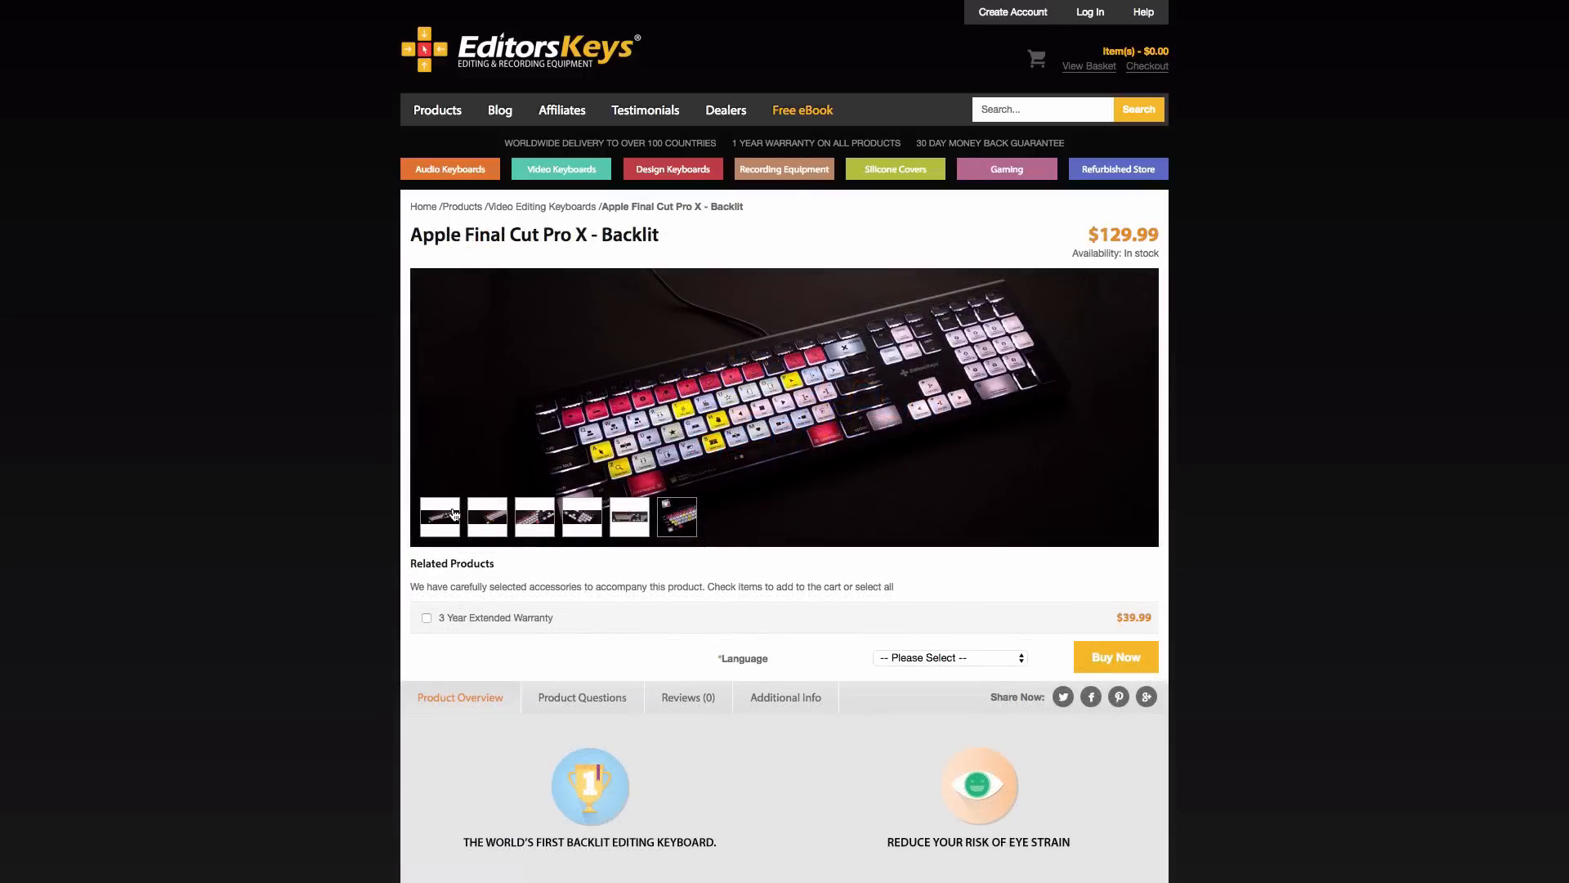
View the gallery images of the Apple Final Cut Pro X - Backlit keyboard and look through its product overview.
click(626, 515)
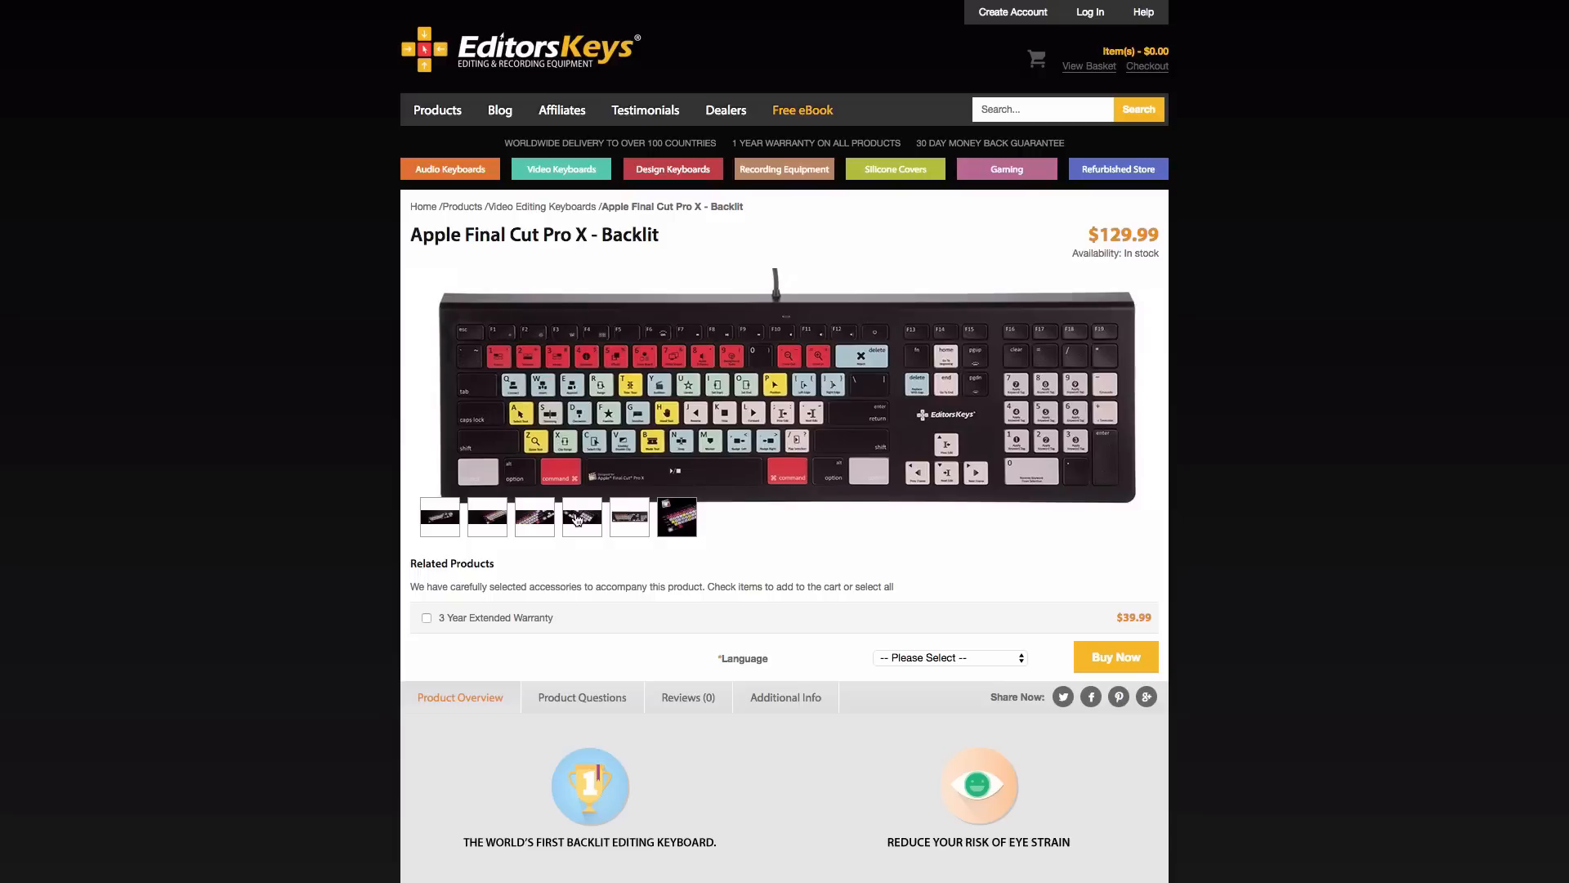
click(577, 520)
click(534, 520)
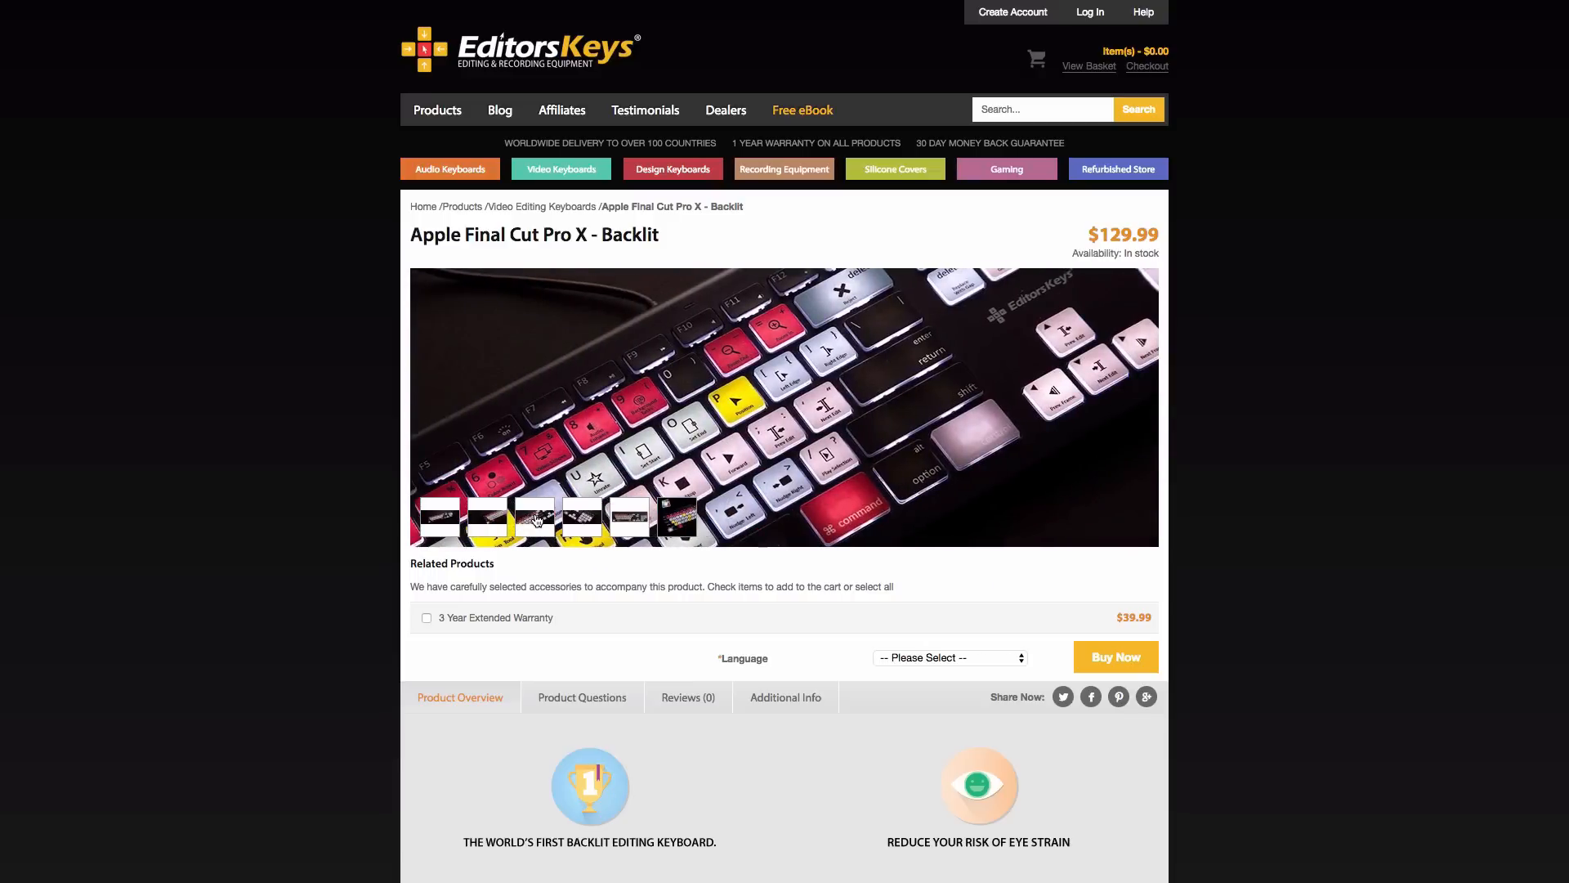
click(486, 521)
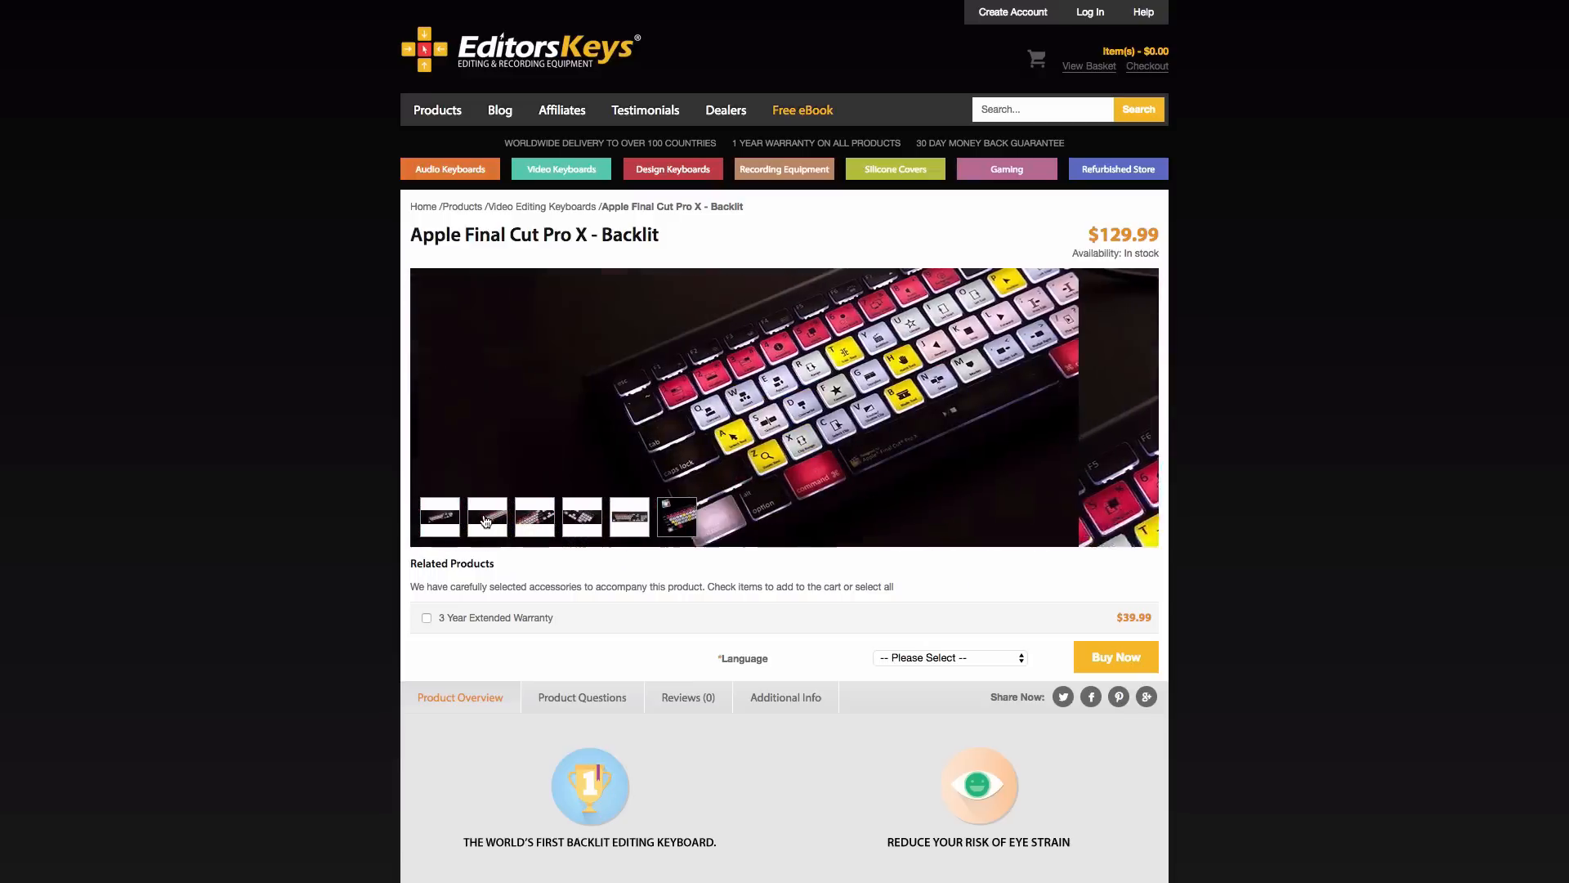
click(455, 523)
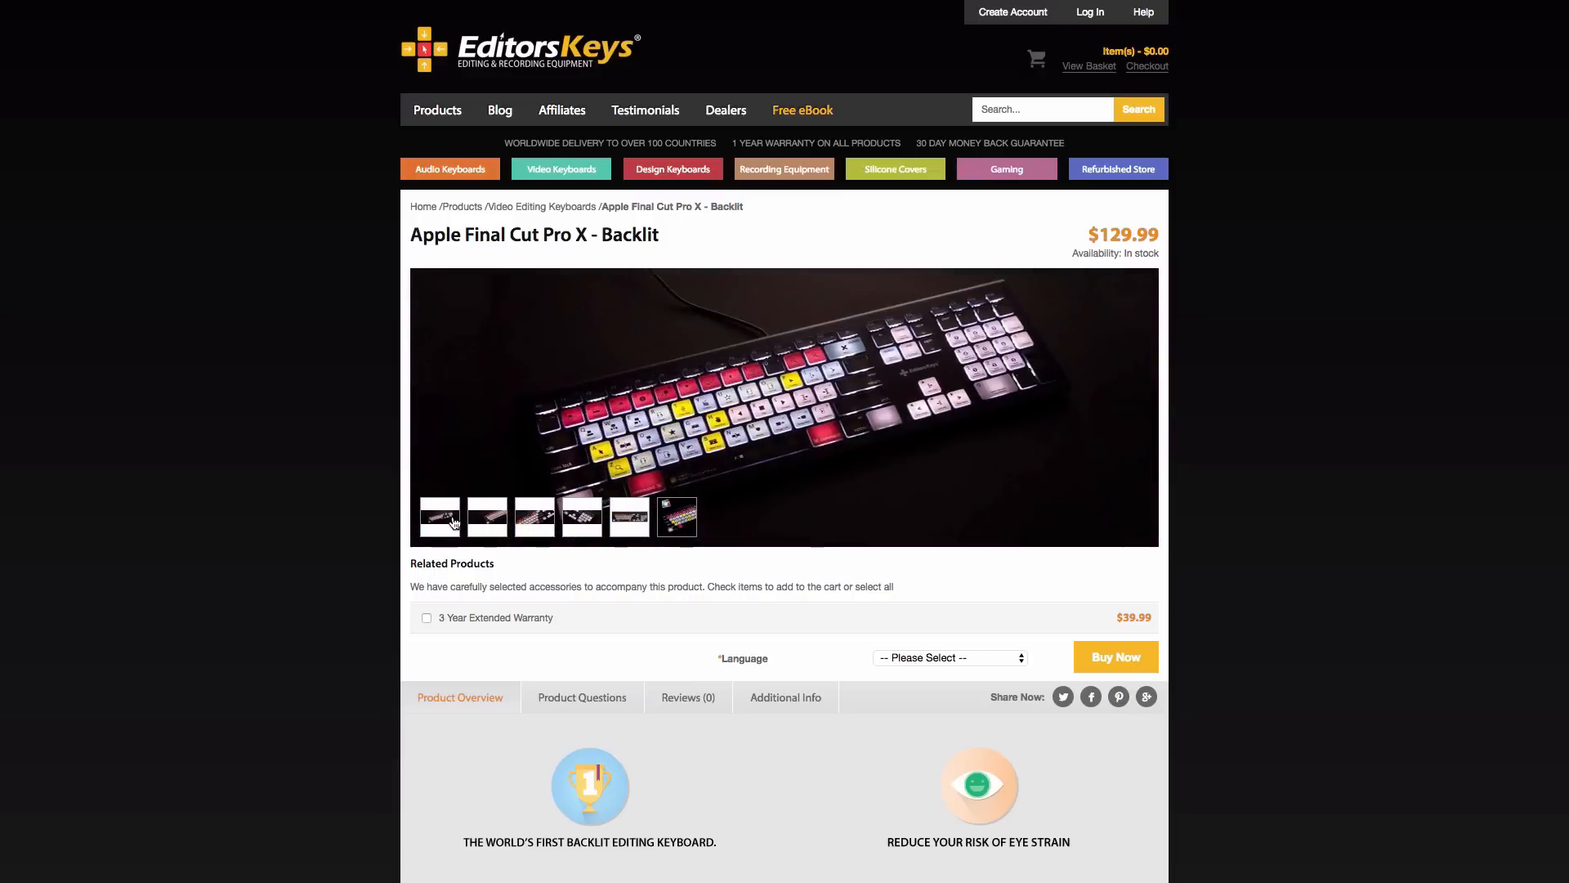
scroll(818, 486, down, 1)
scroll(818, 486, down, 10)
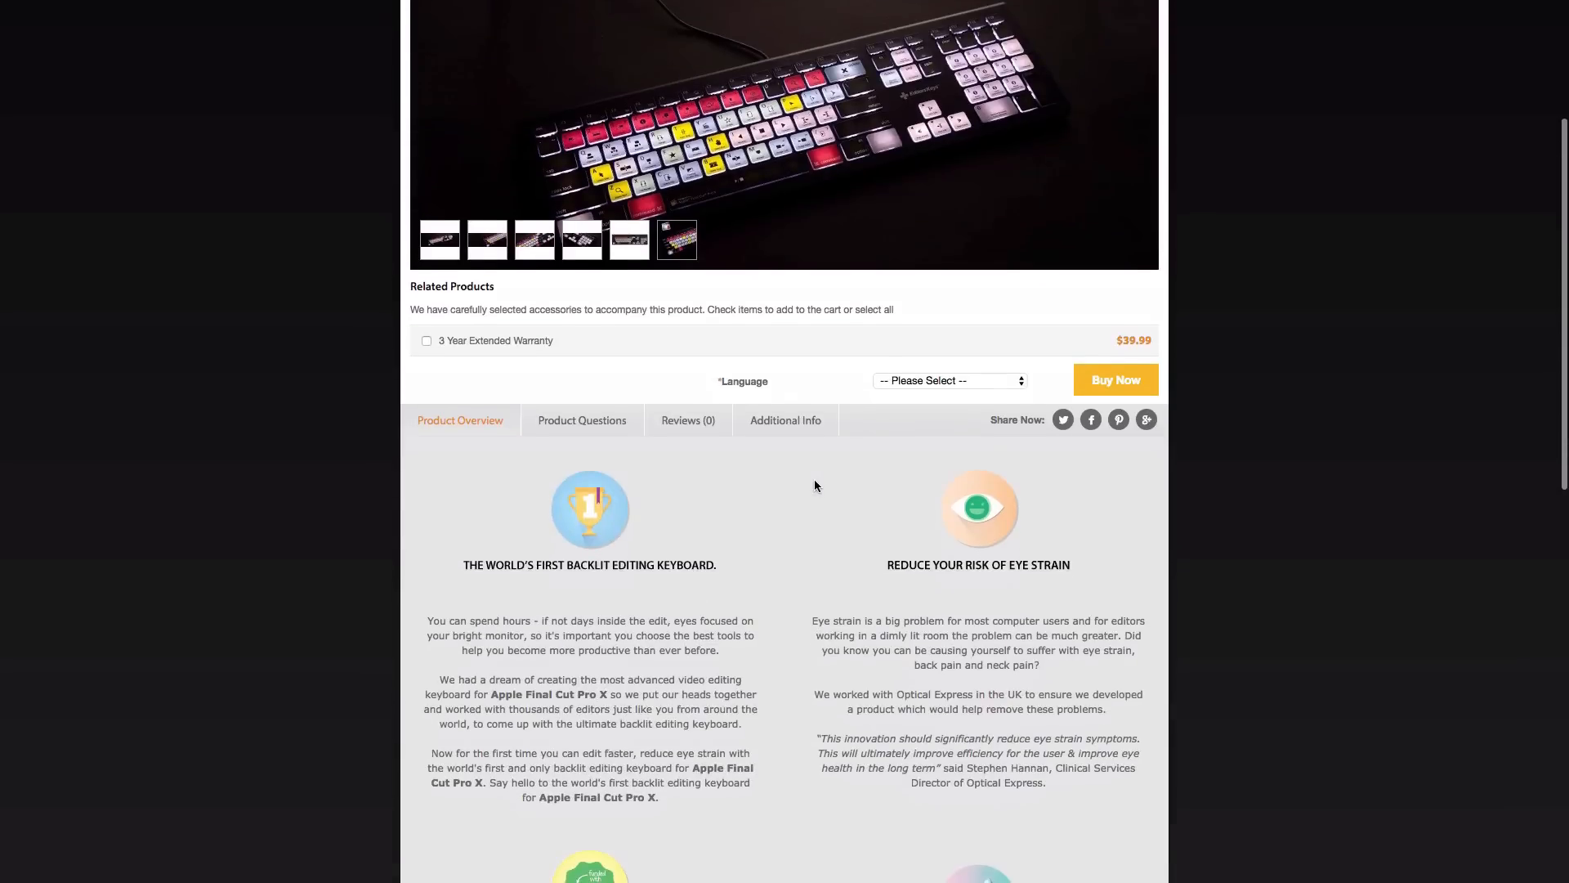
scroll(813, 487, up, 7)
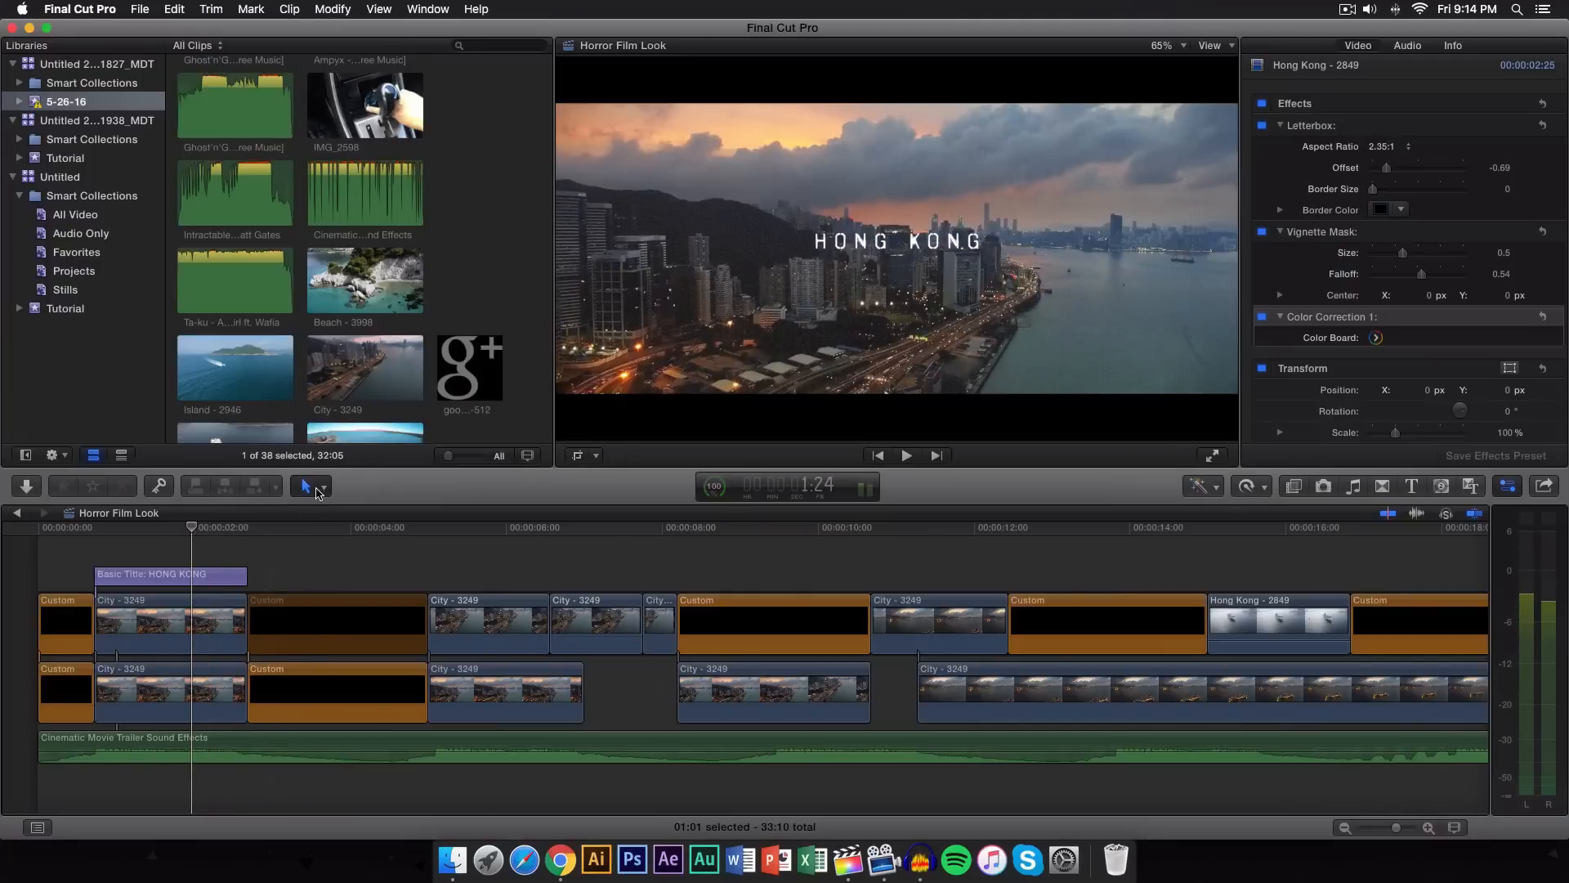
In Final Cut Pro, ripple-trim the end of the first primary-storyline City - 3249 clip with the Trim tool, leaving it about 1:16 long.
click(319, 489)
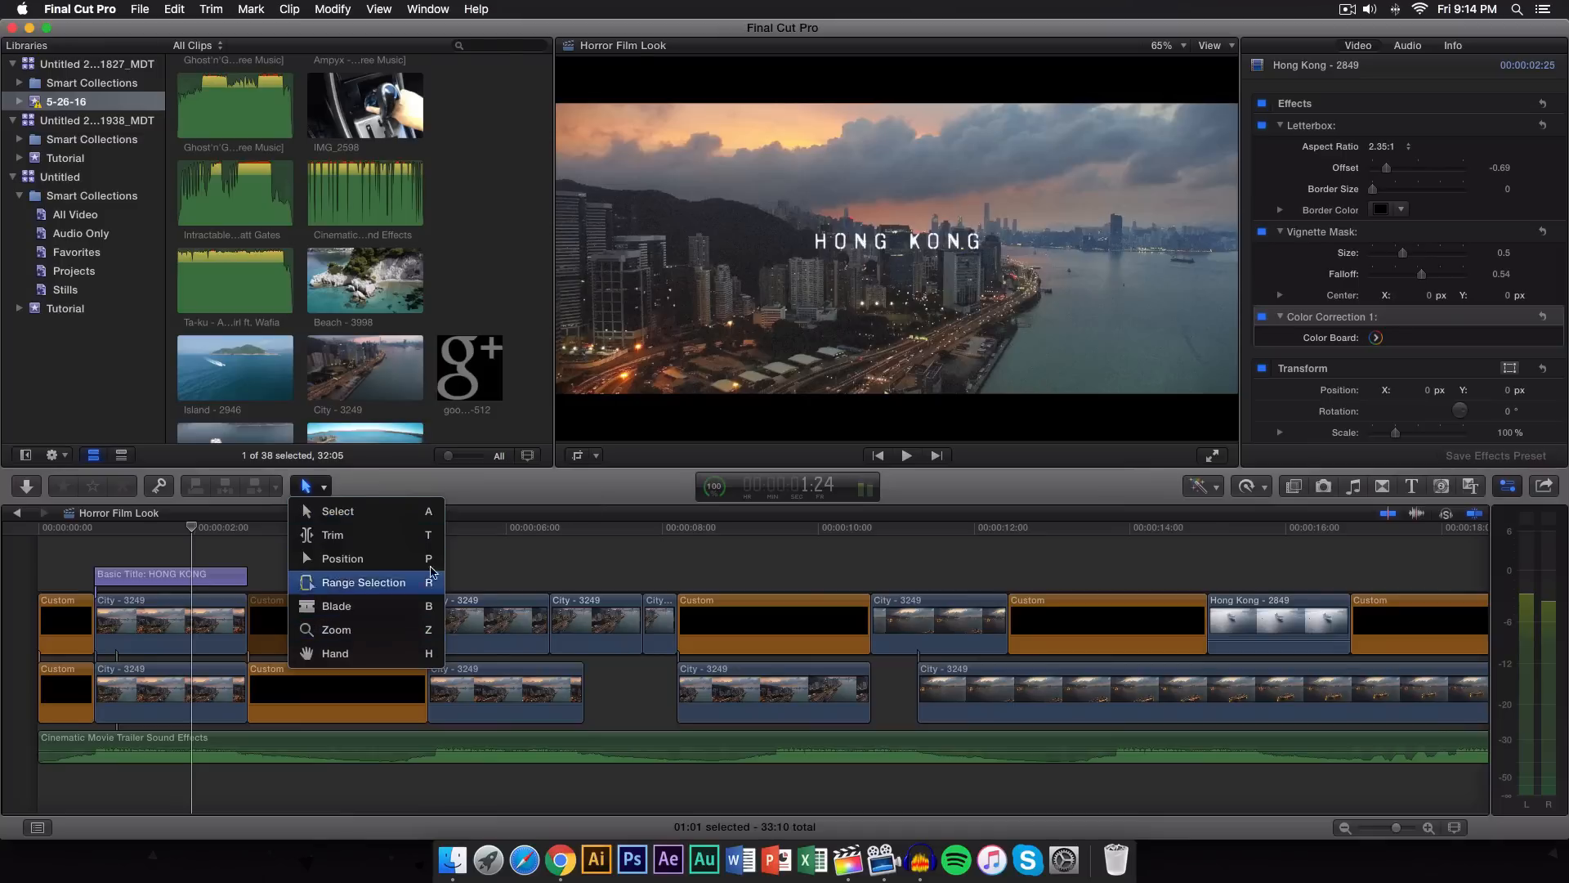
click(415, 492)
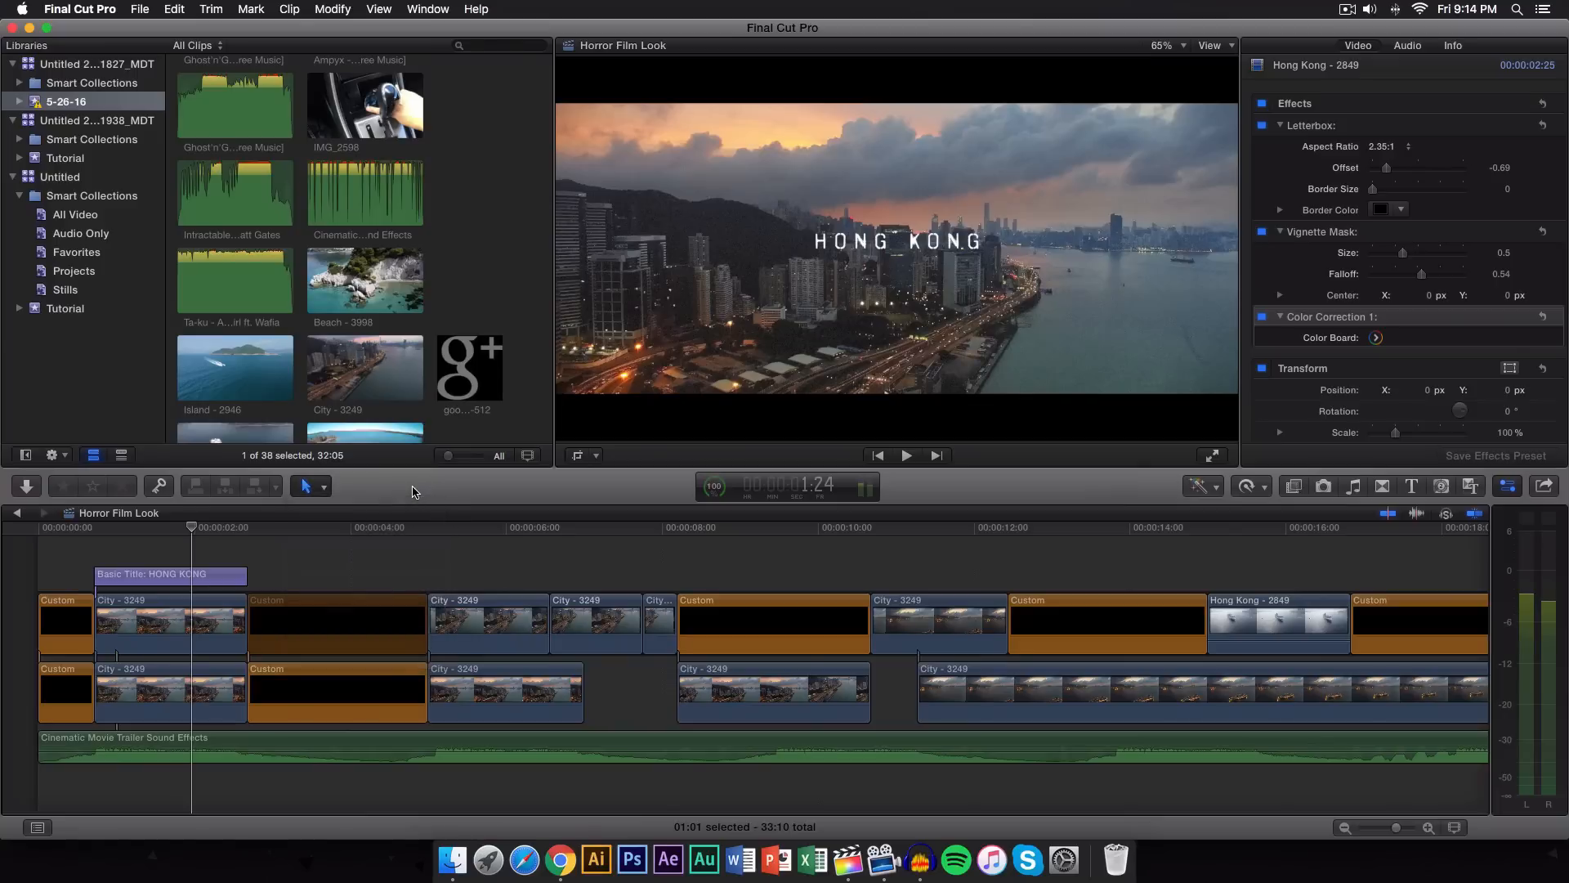
key(t)
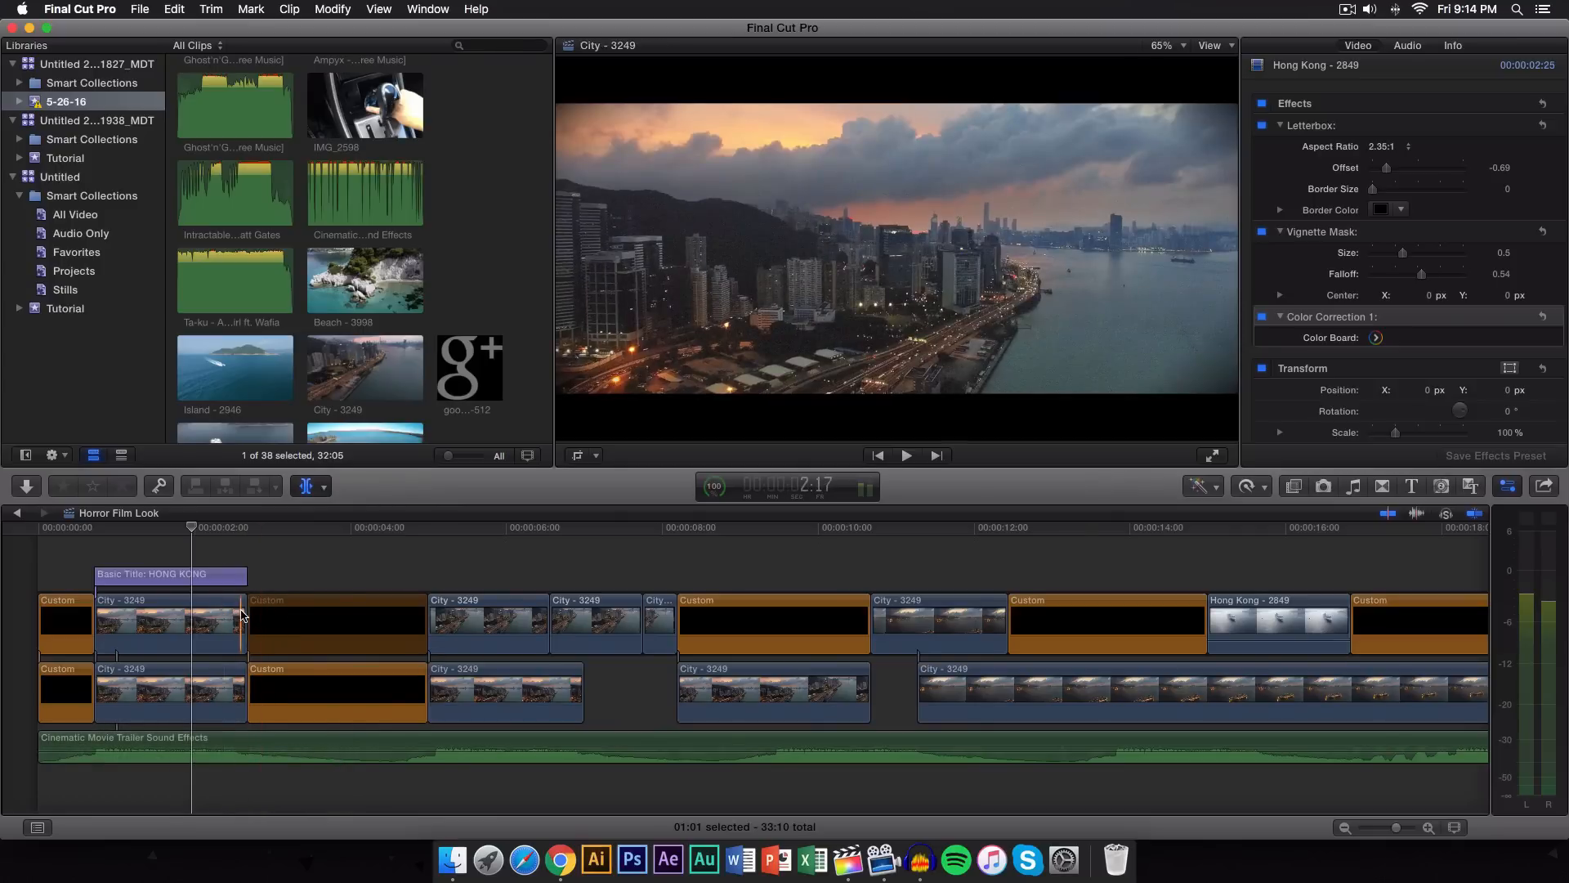
drag(242, 615, 201, 612)
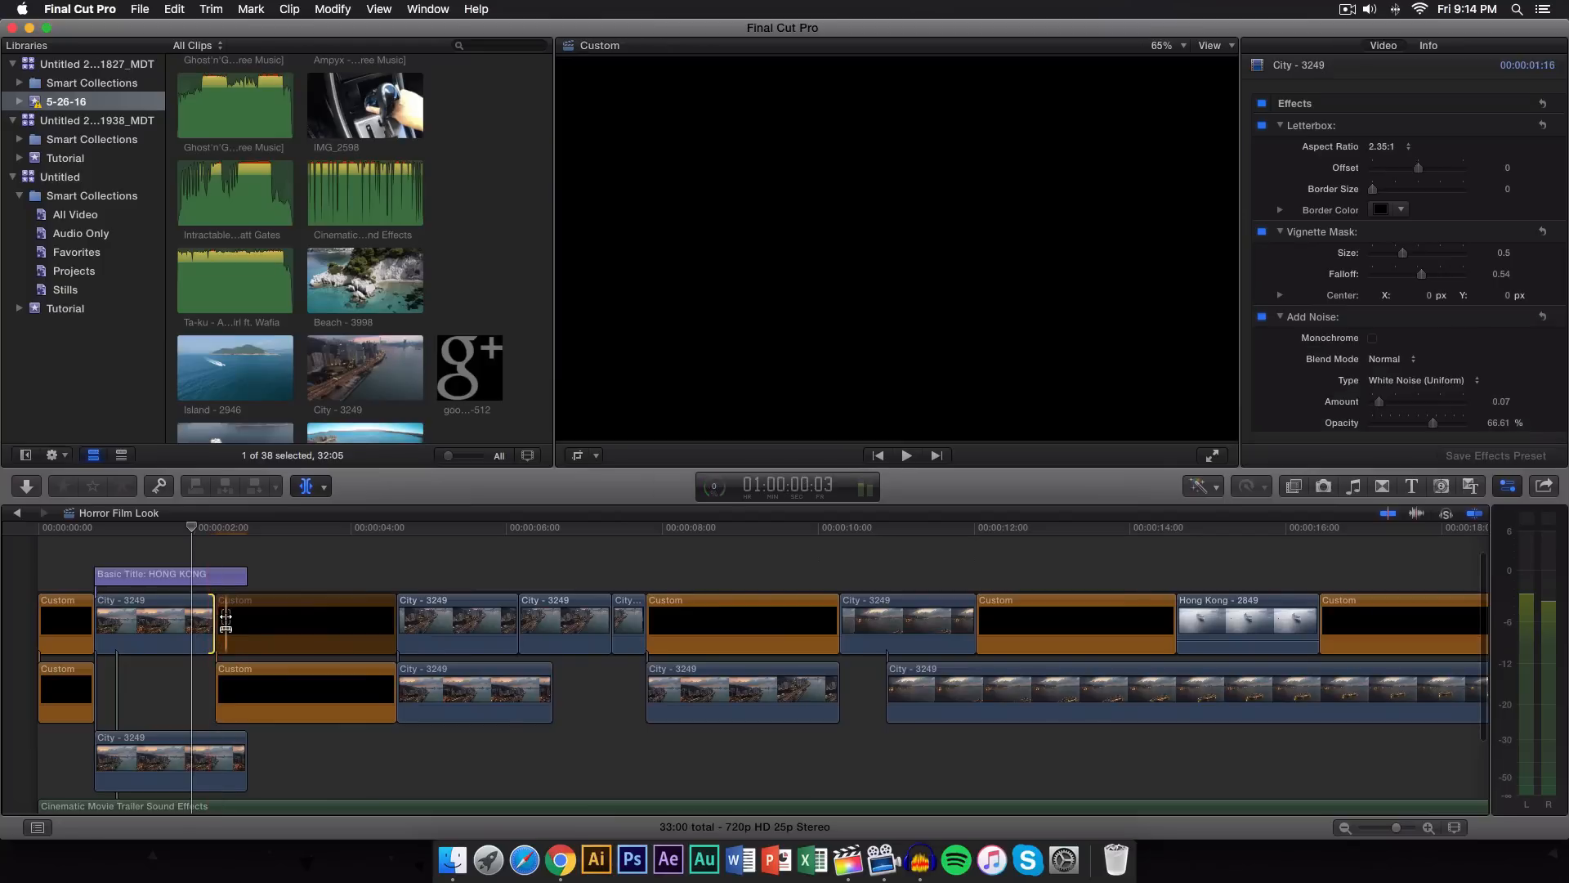
With the Position tool, move the City - 3249 clip after the dark Custom clip over the next Custom clip's end, and shift the following City clip into its place.
key(p)
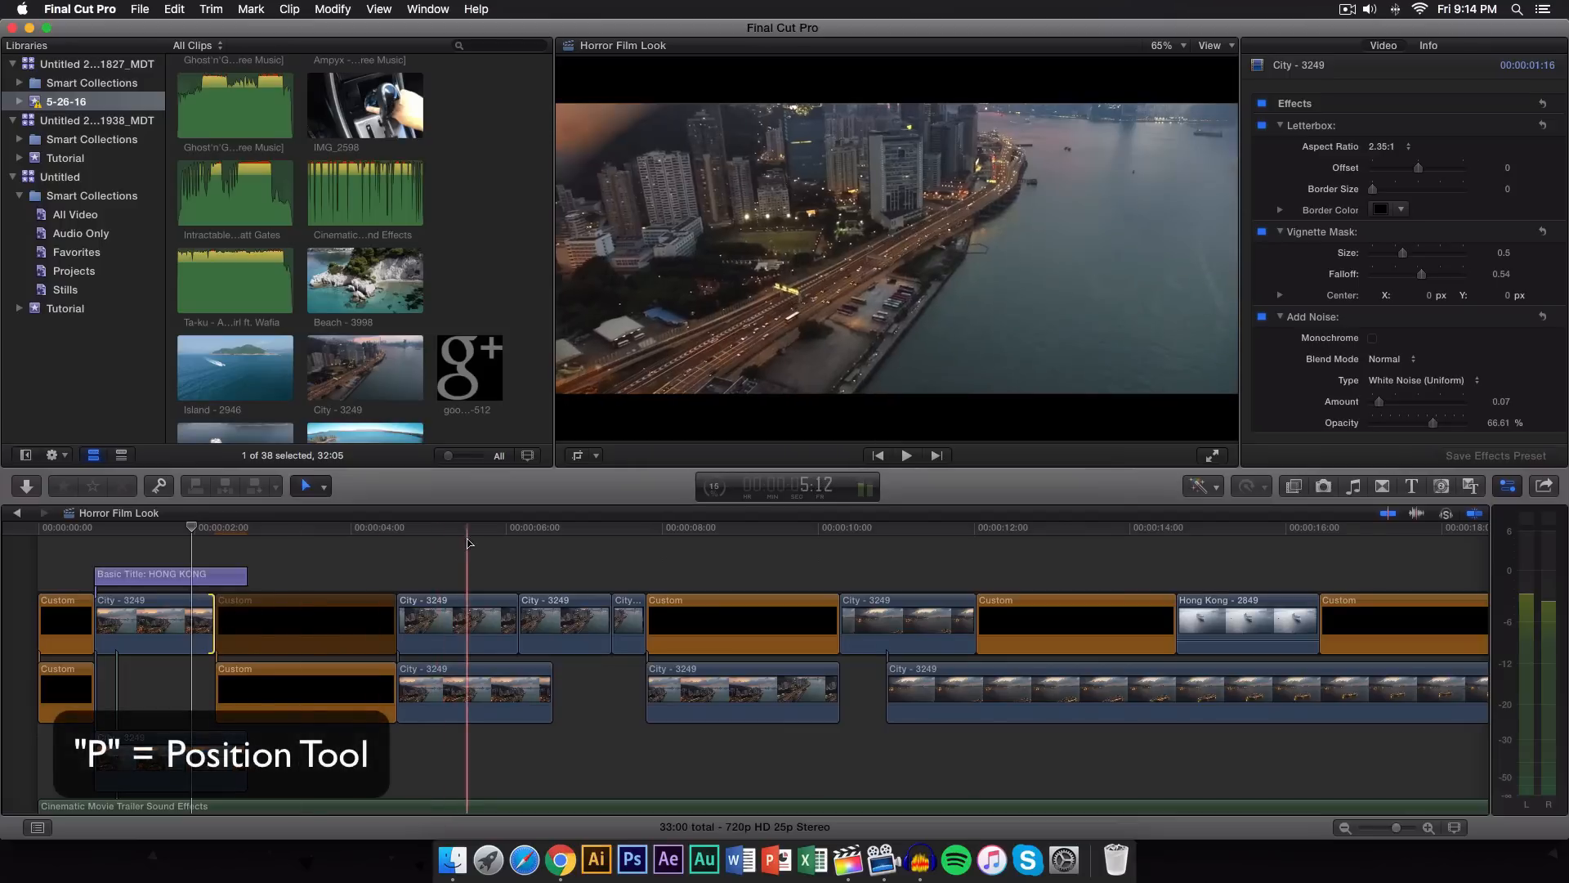
click(513, 614)
drag(513, 614, 818, 611)
click(561, 617)
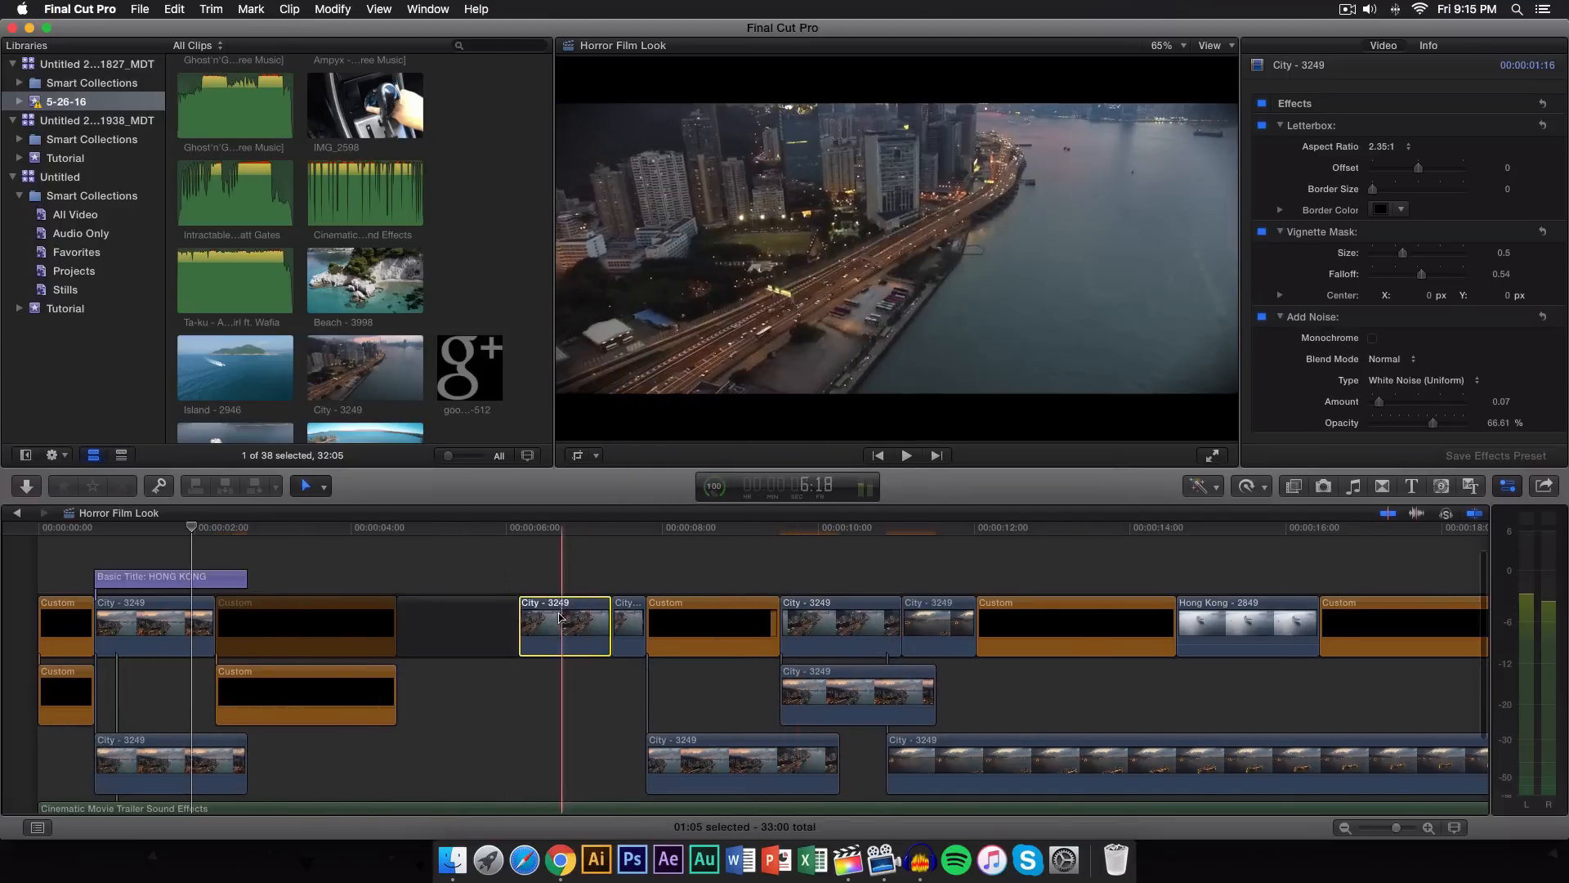
drag(561, 617, 467, 618)
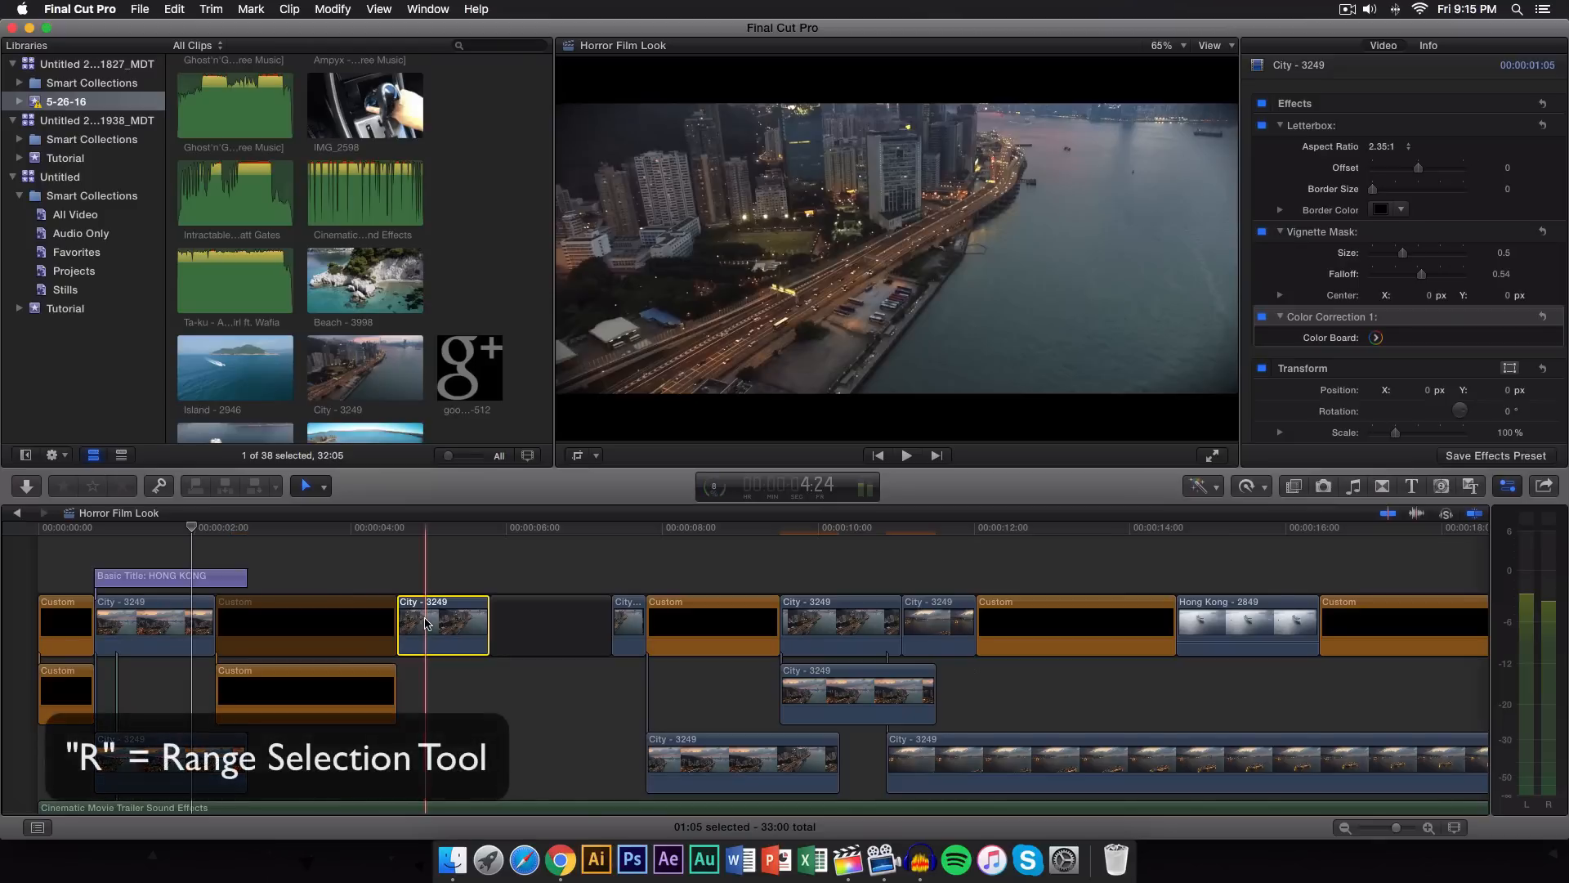
Mark a range of about 9 frames near the start of the moved City - 3249 clip with the Range Selection tool.
key(r)
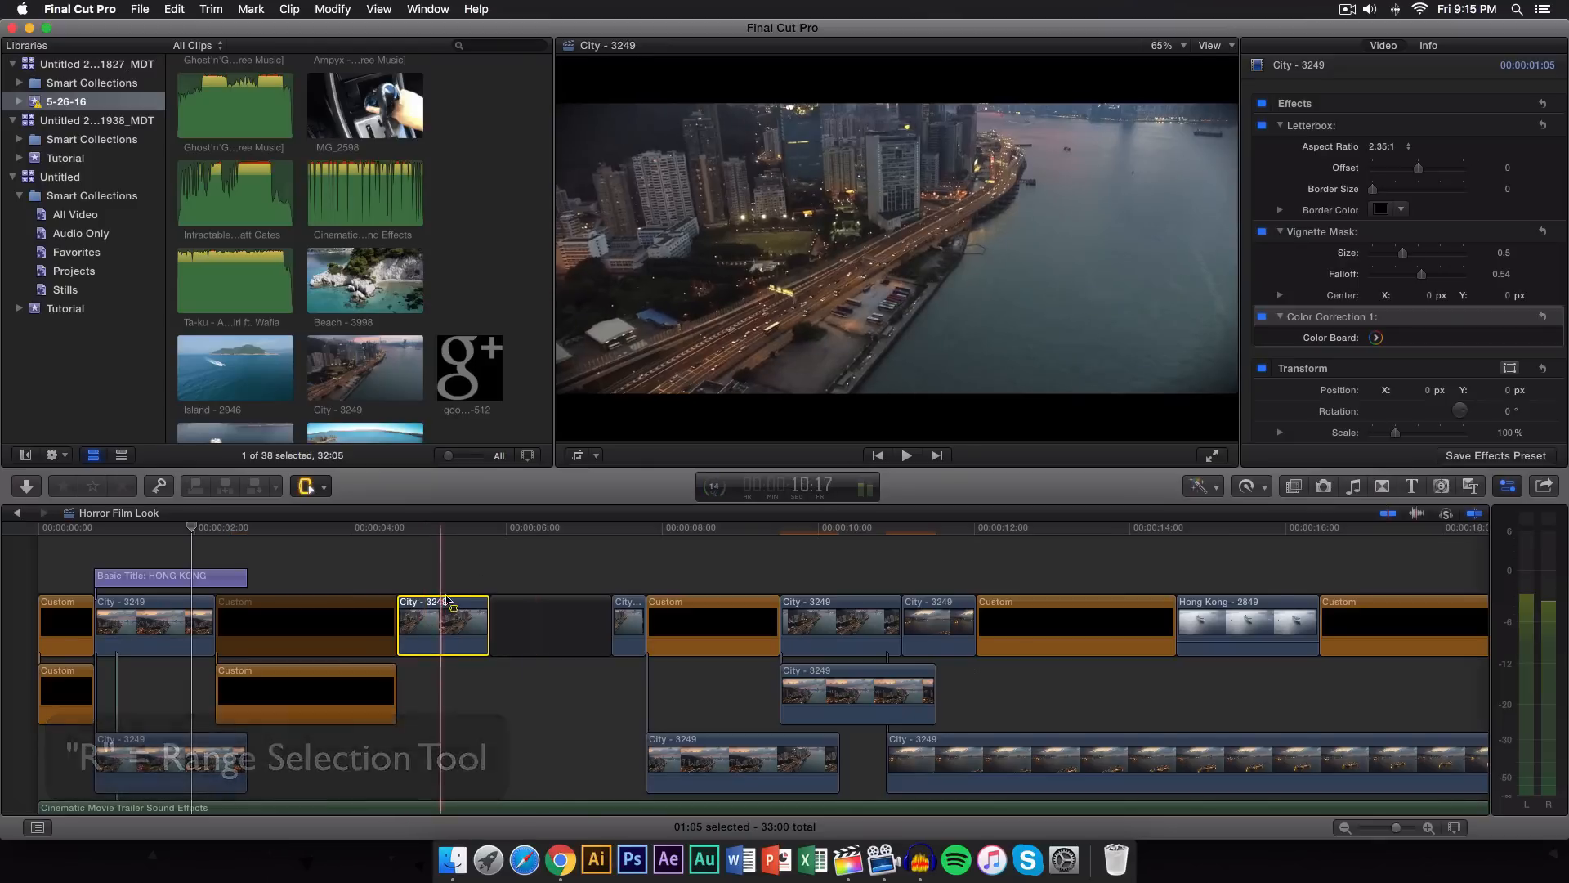
drag(466, 609, 469, 609)
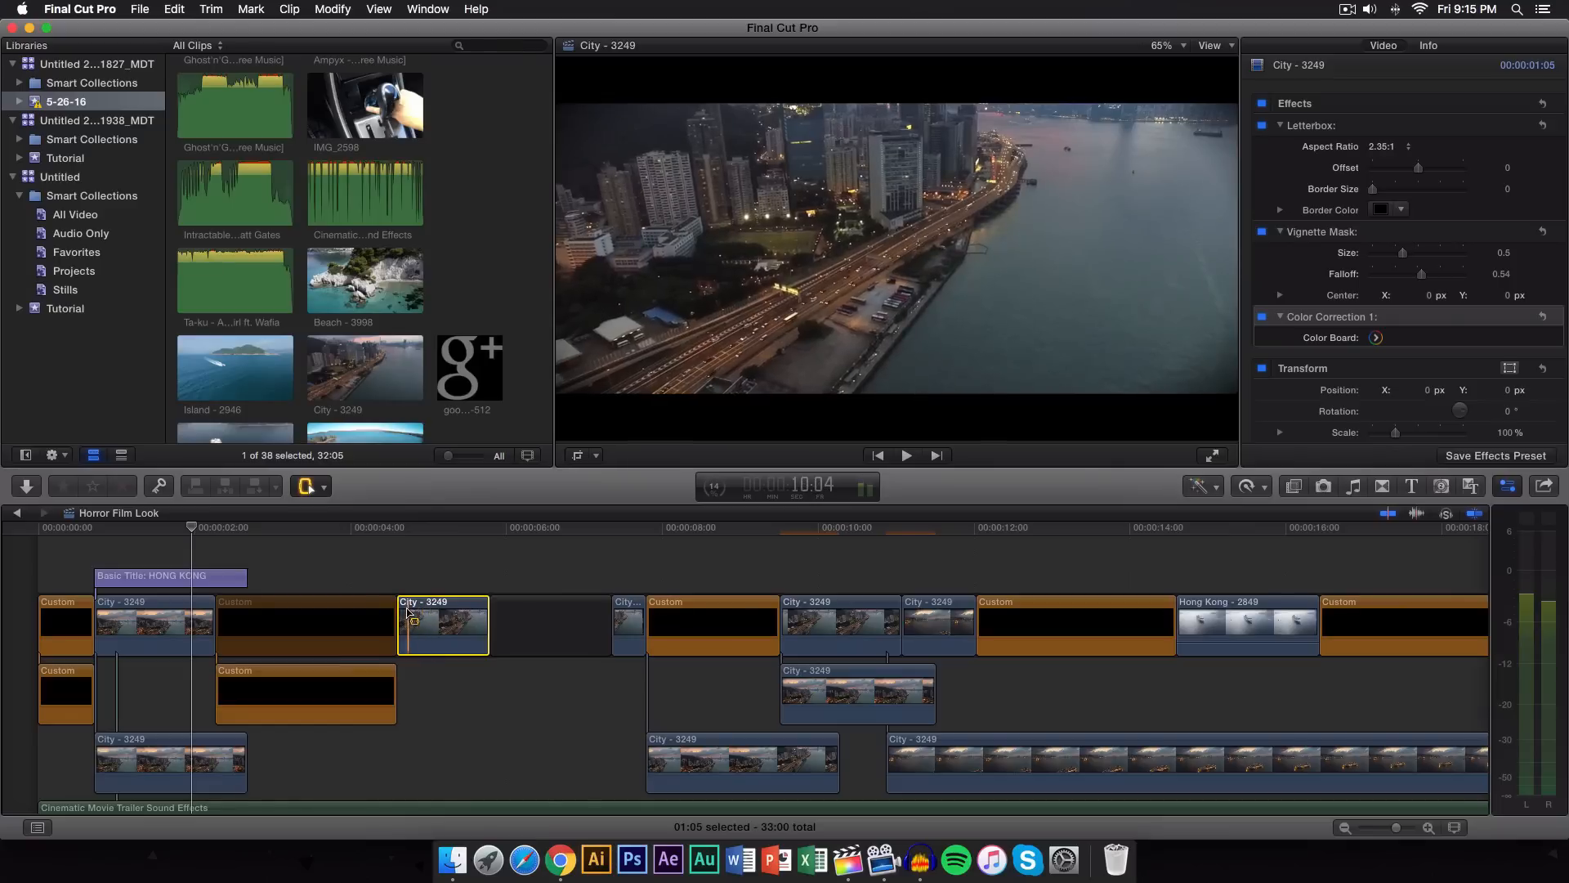
drag(398, 609, 439, 613)
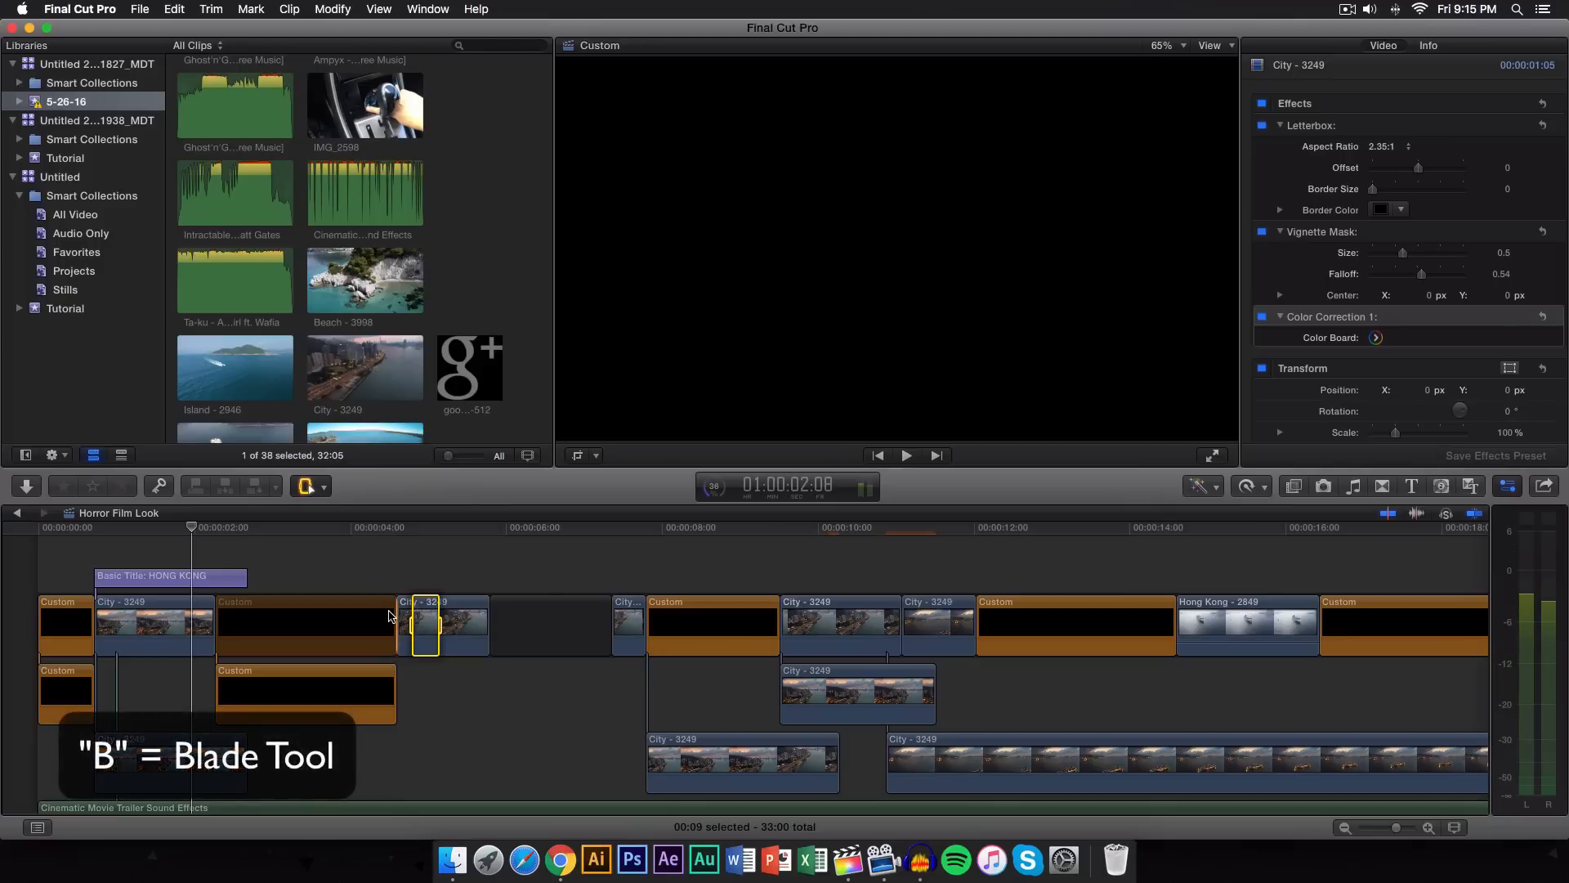
Blade the City - 3249 clip after the dark Custom clip at two points near its start, splitting it into three pieces.
key(b)
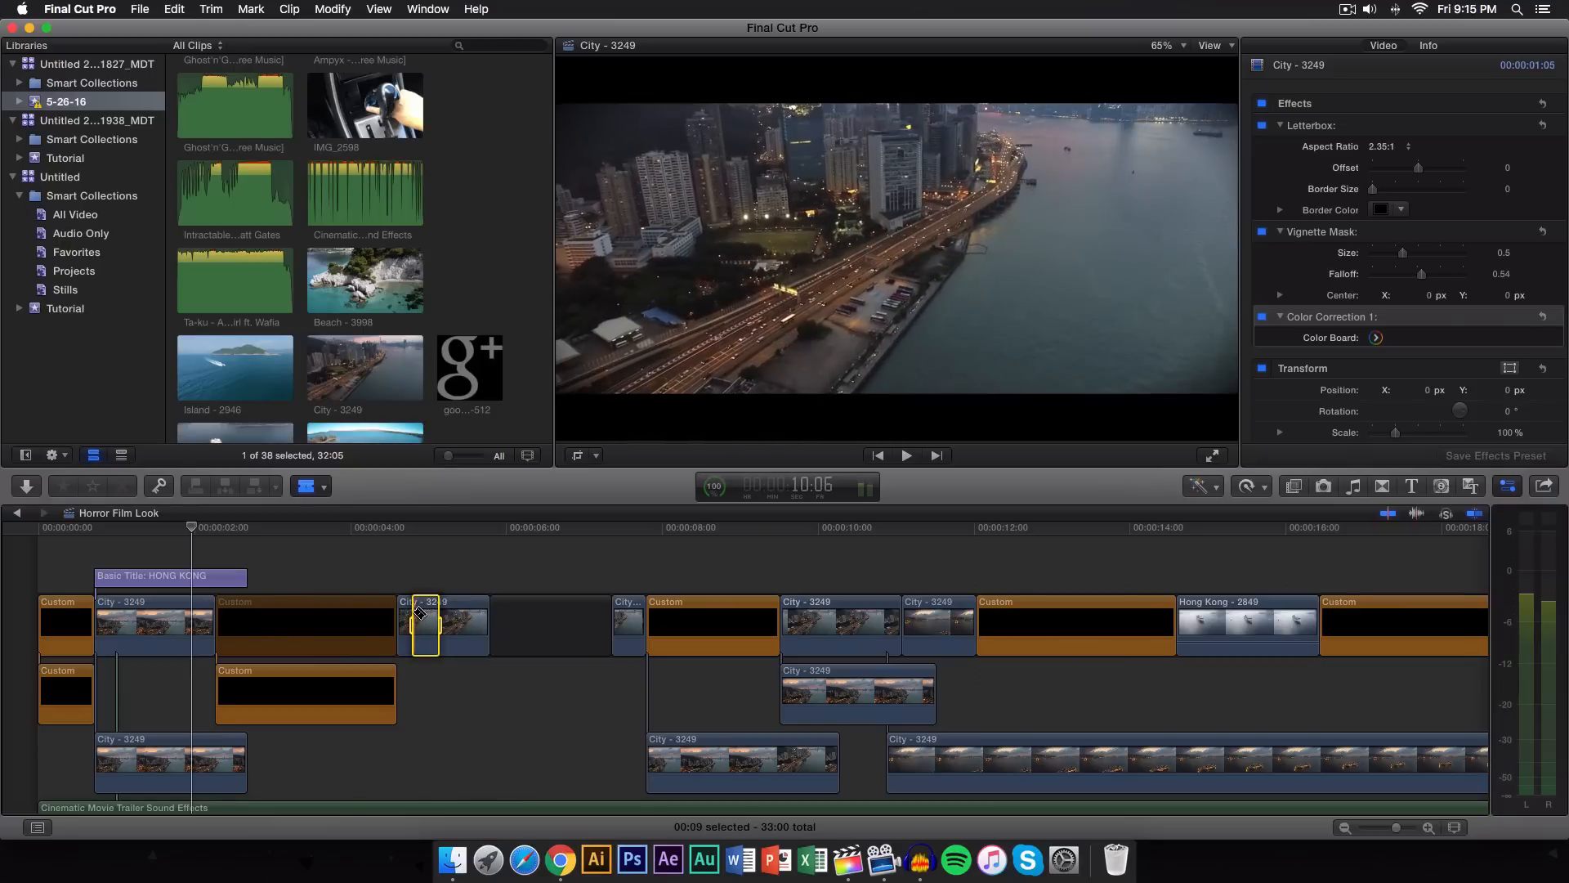
click(421, 613)
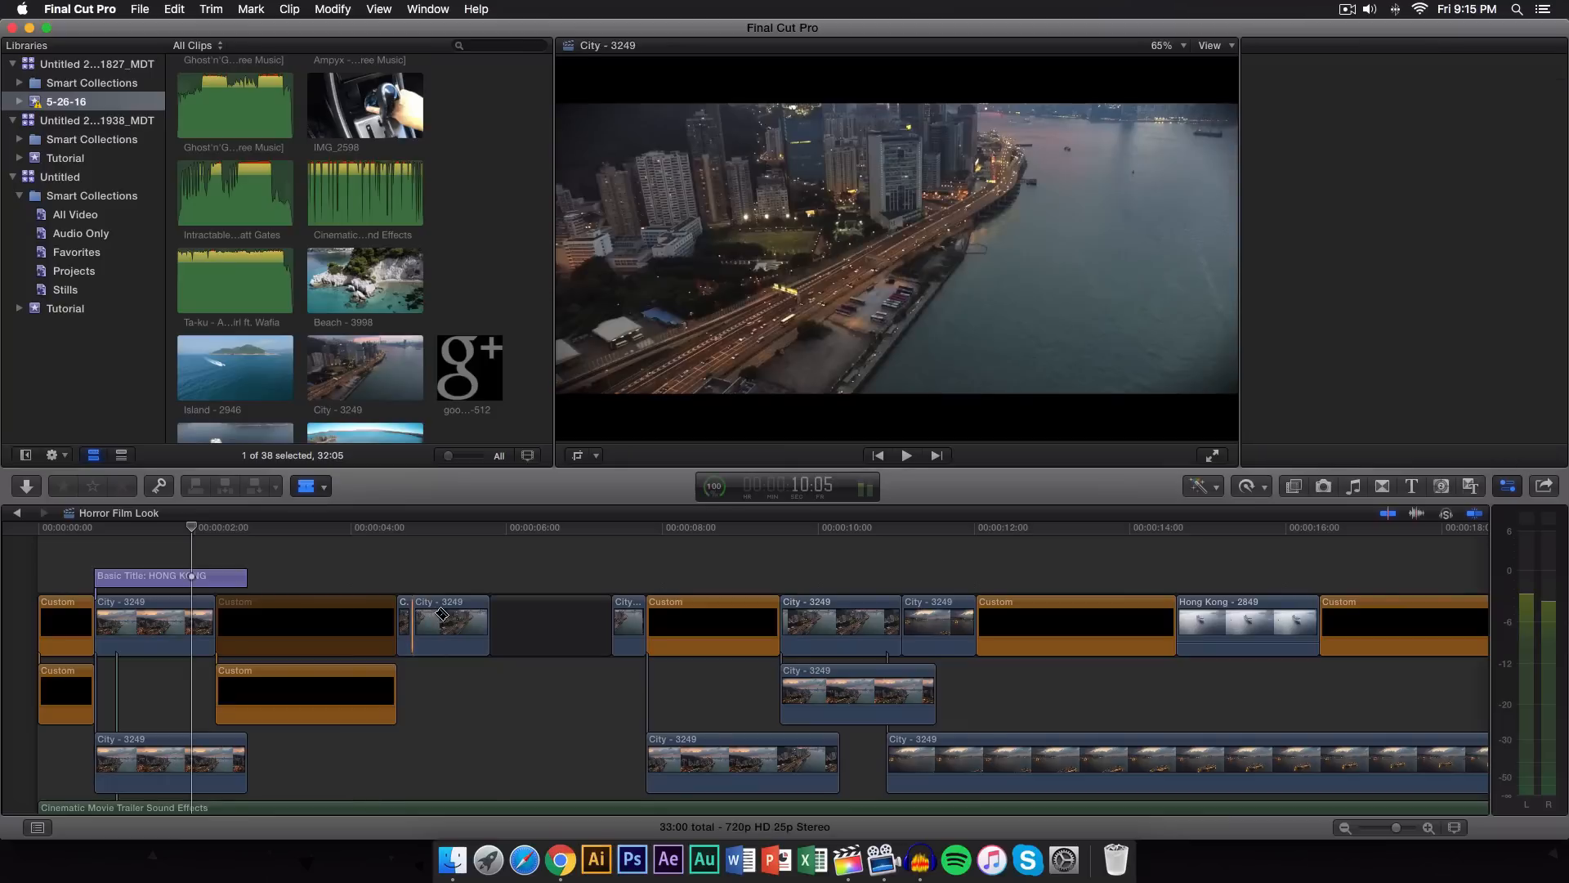
key(super+4)
click(438, 613)
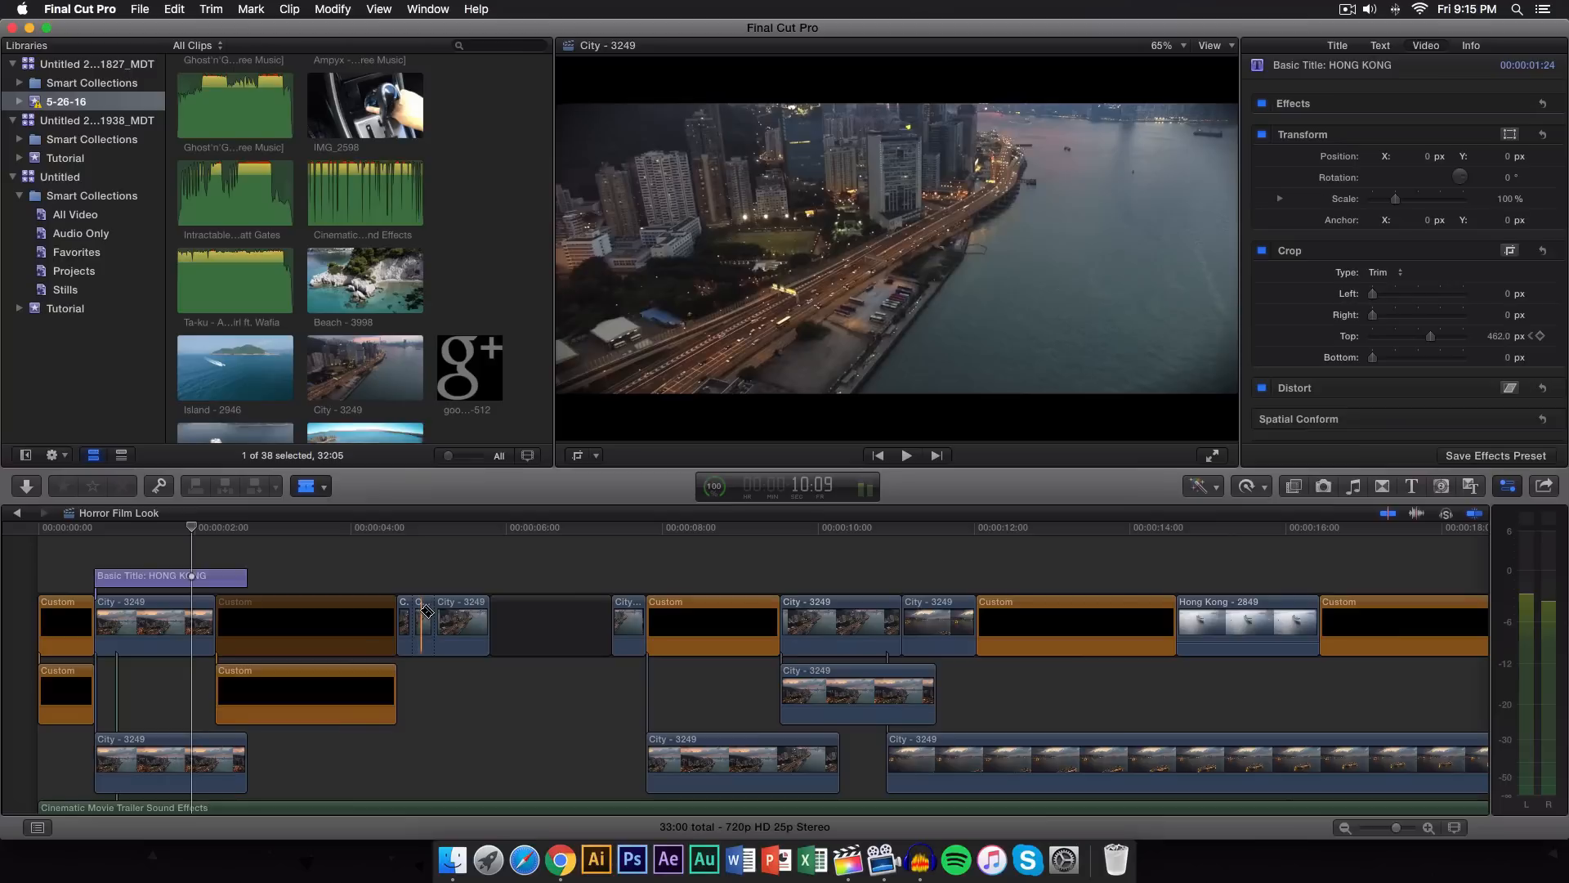
Zoom the timeline in on the split City - 3249 pieces with the Zoom tool, and zoom back out to the wider view.
key(z)
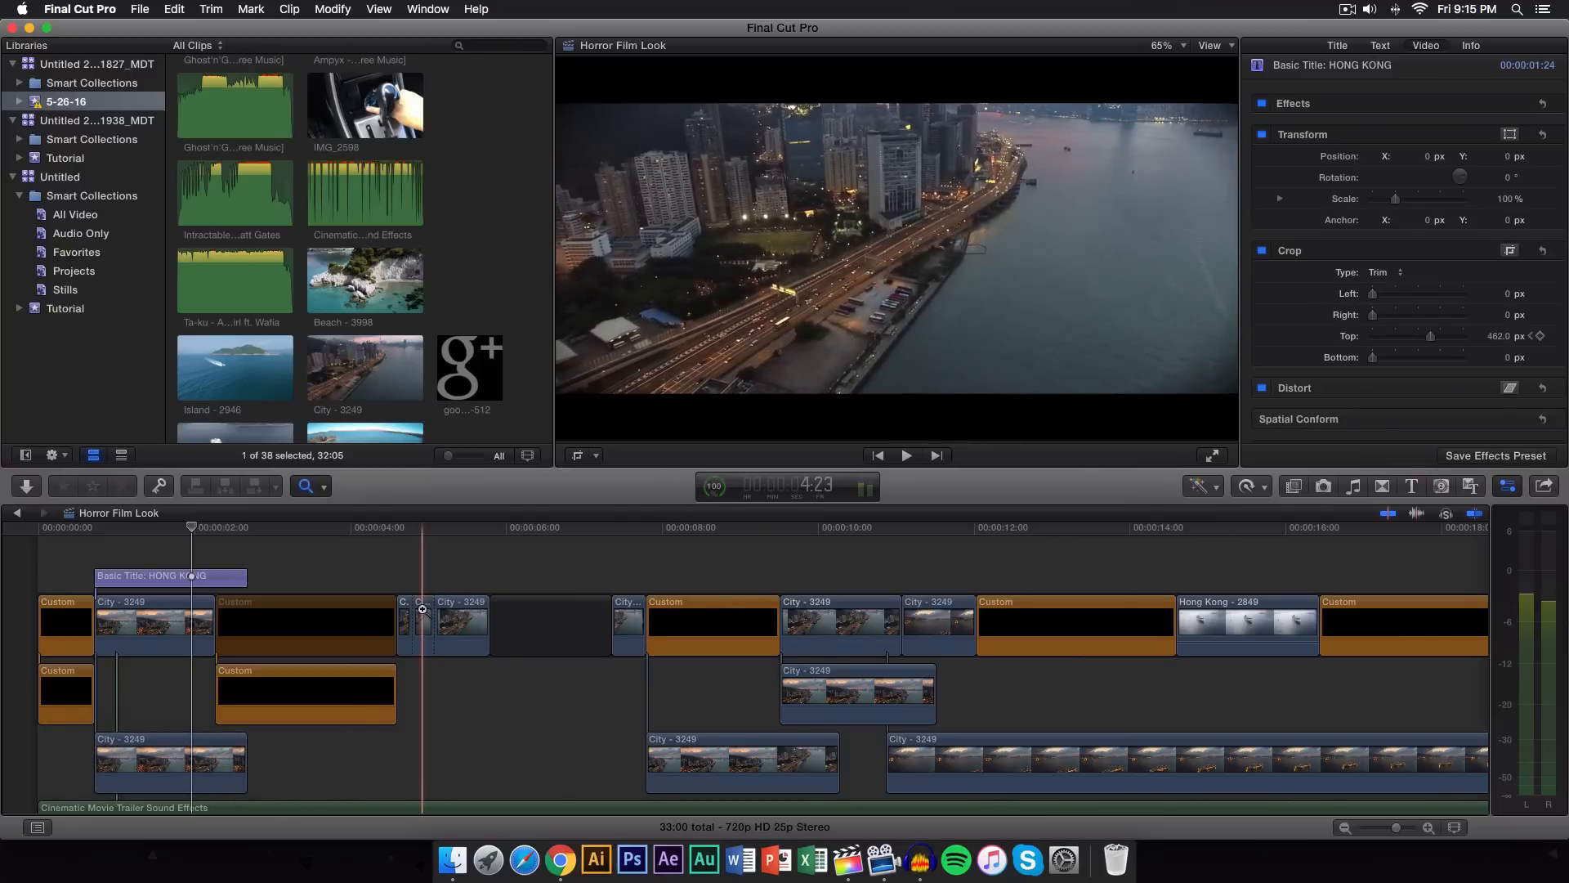
click(422, 609)
click(422, 608)
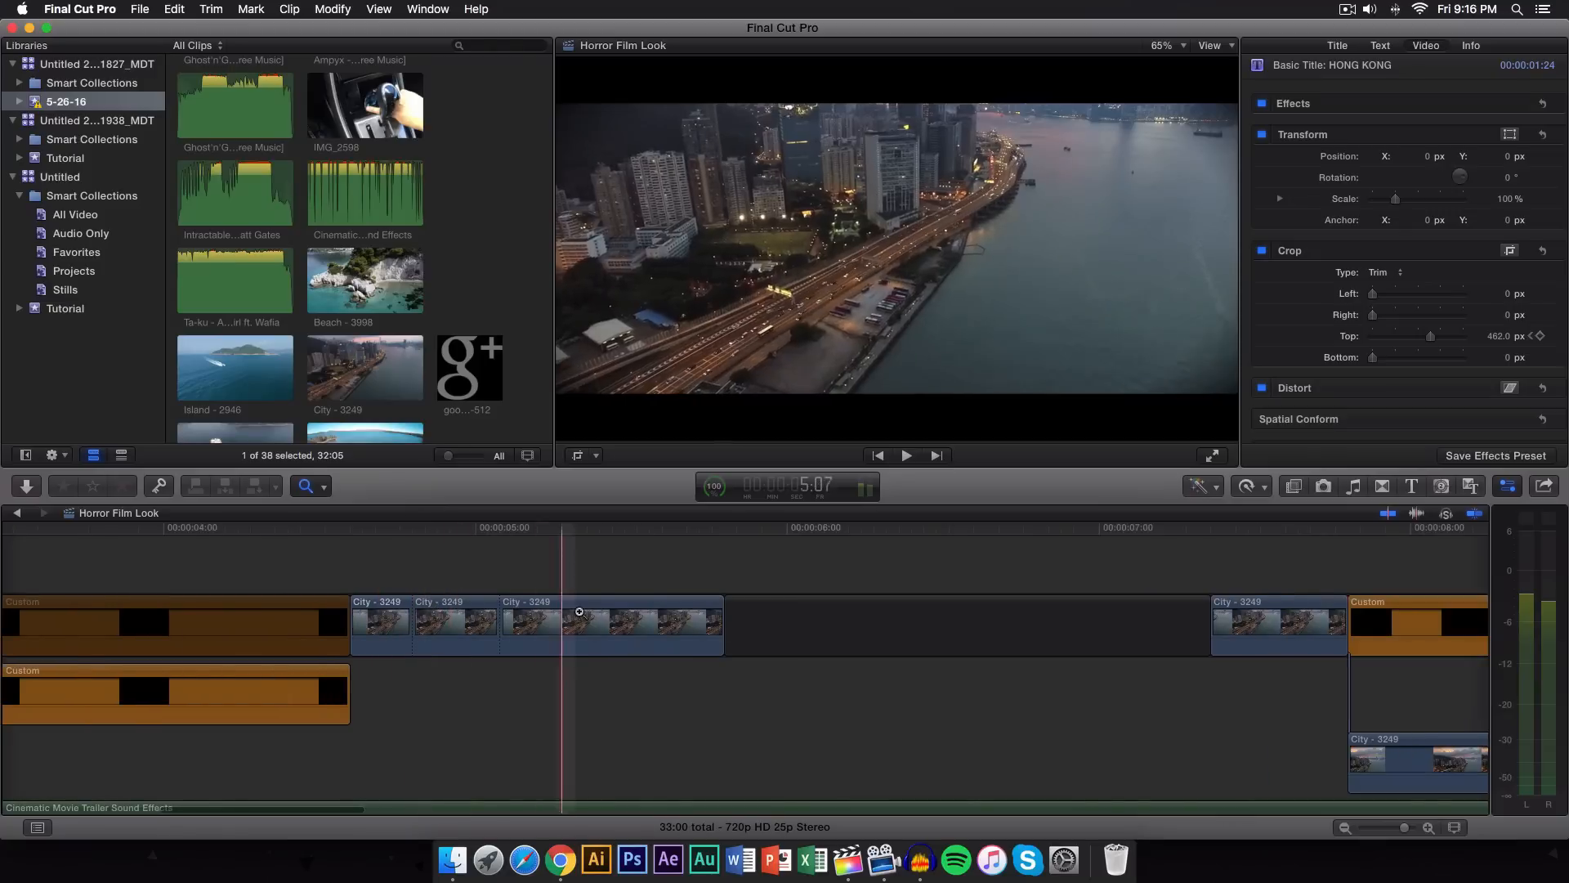
click(711, 602)
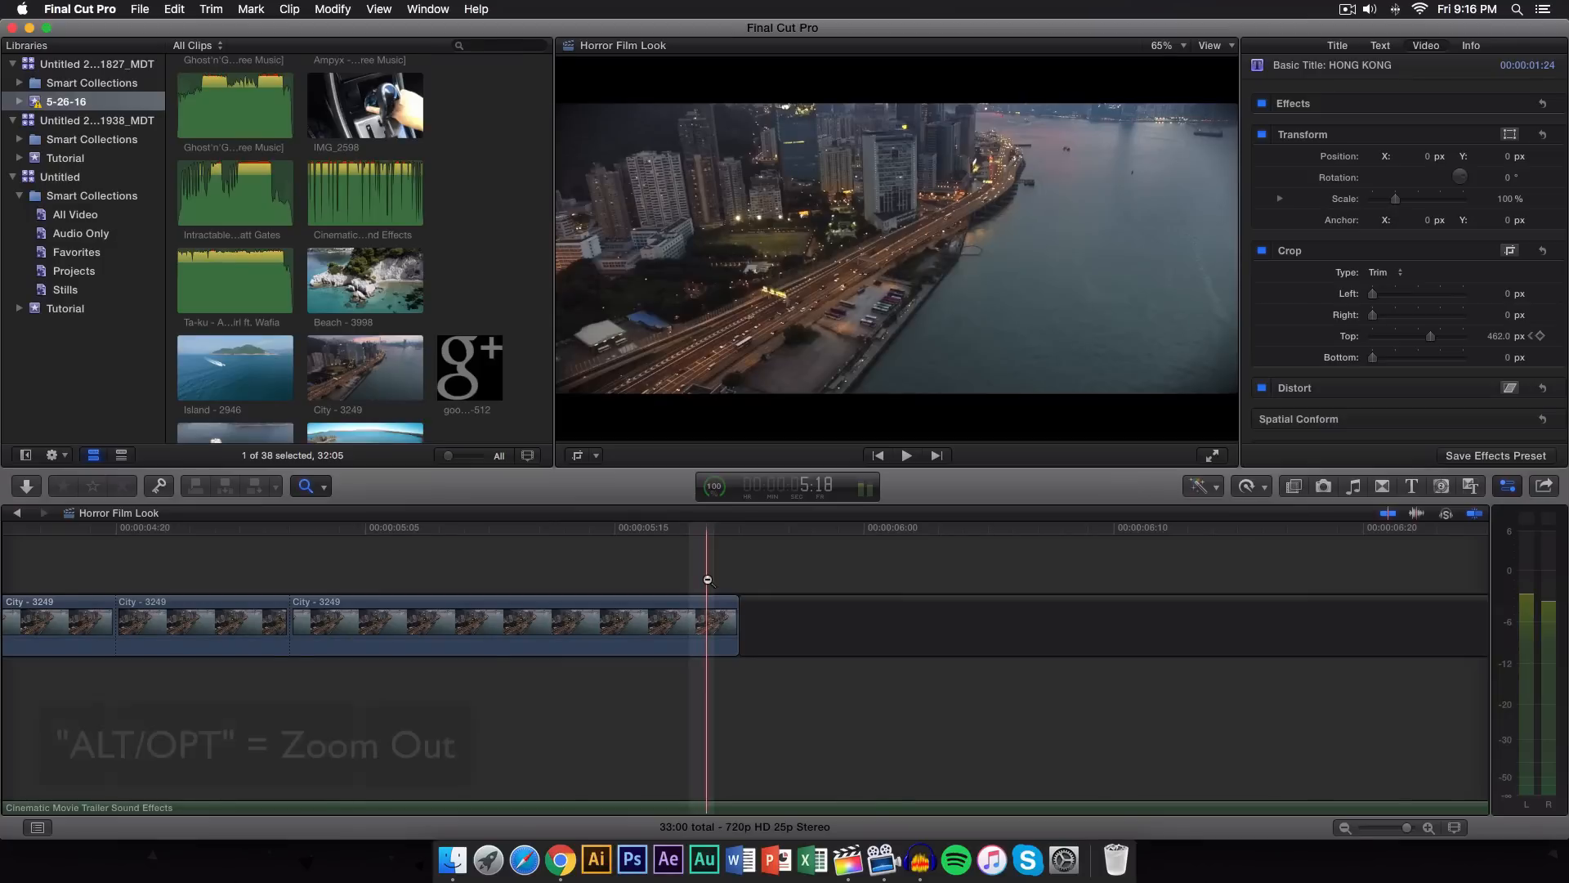
alt+click(693, 603)
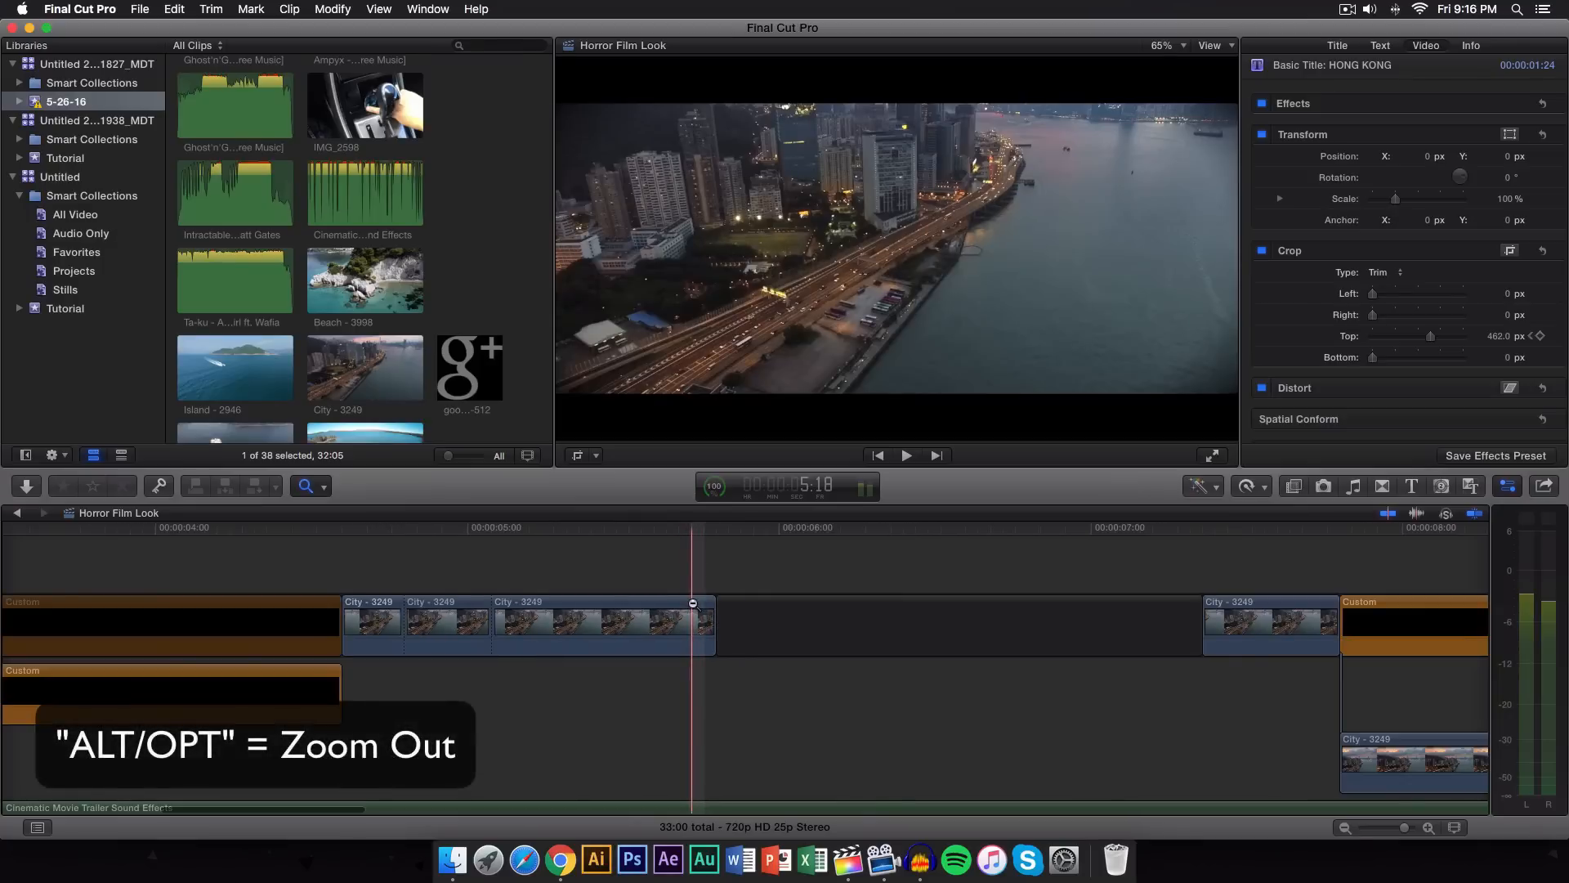
alt+click(678, 603)
alt+click(646, 604)
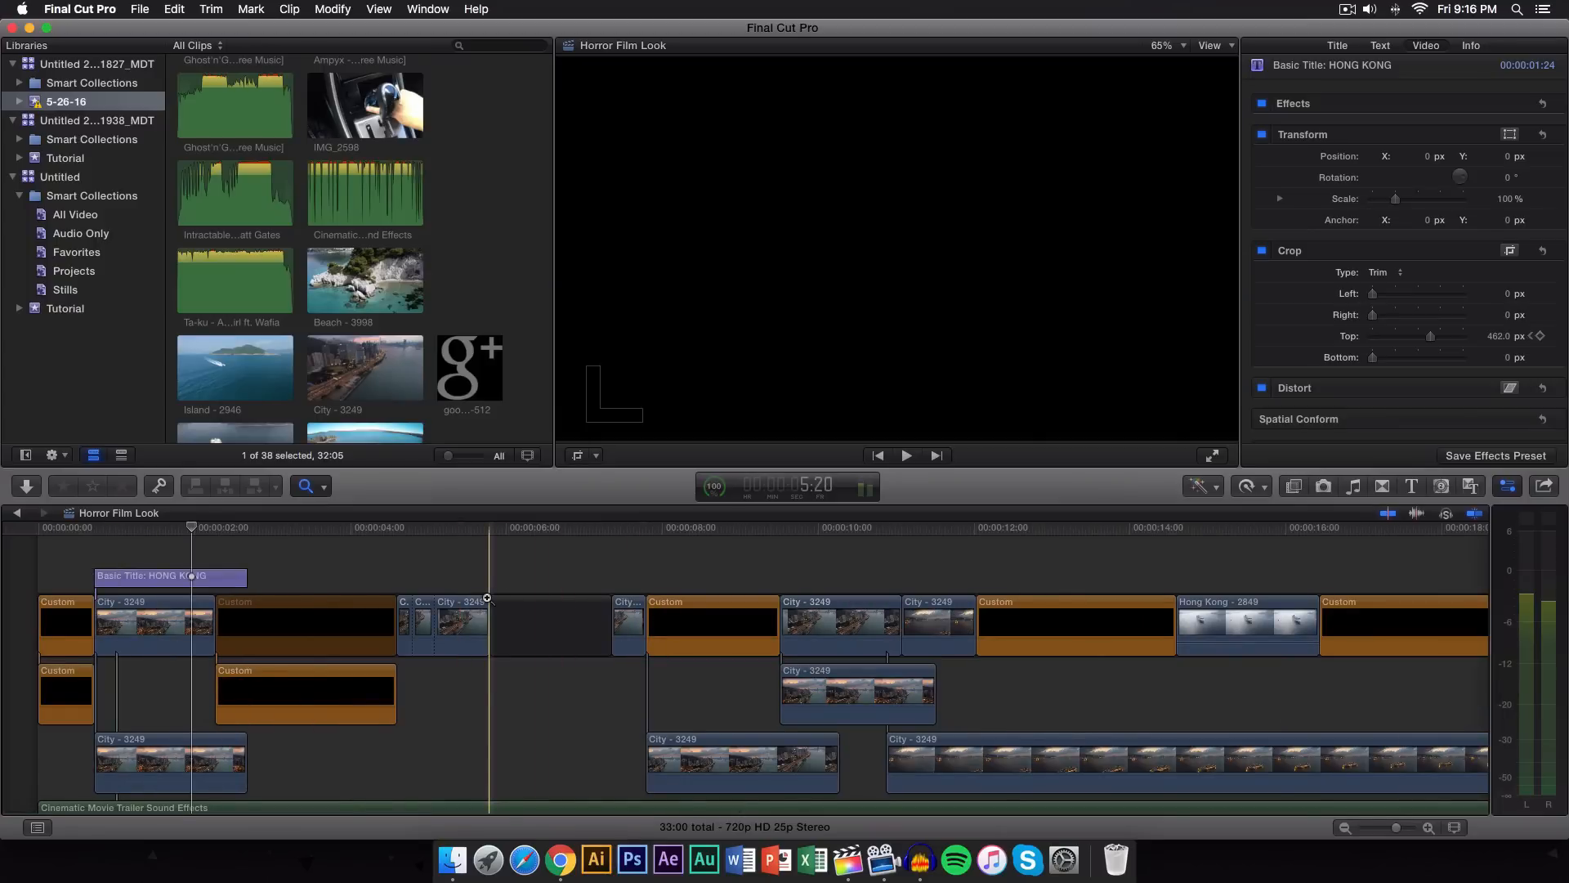
Pan back and forth through the timeline with the Hand tool.
key(h)
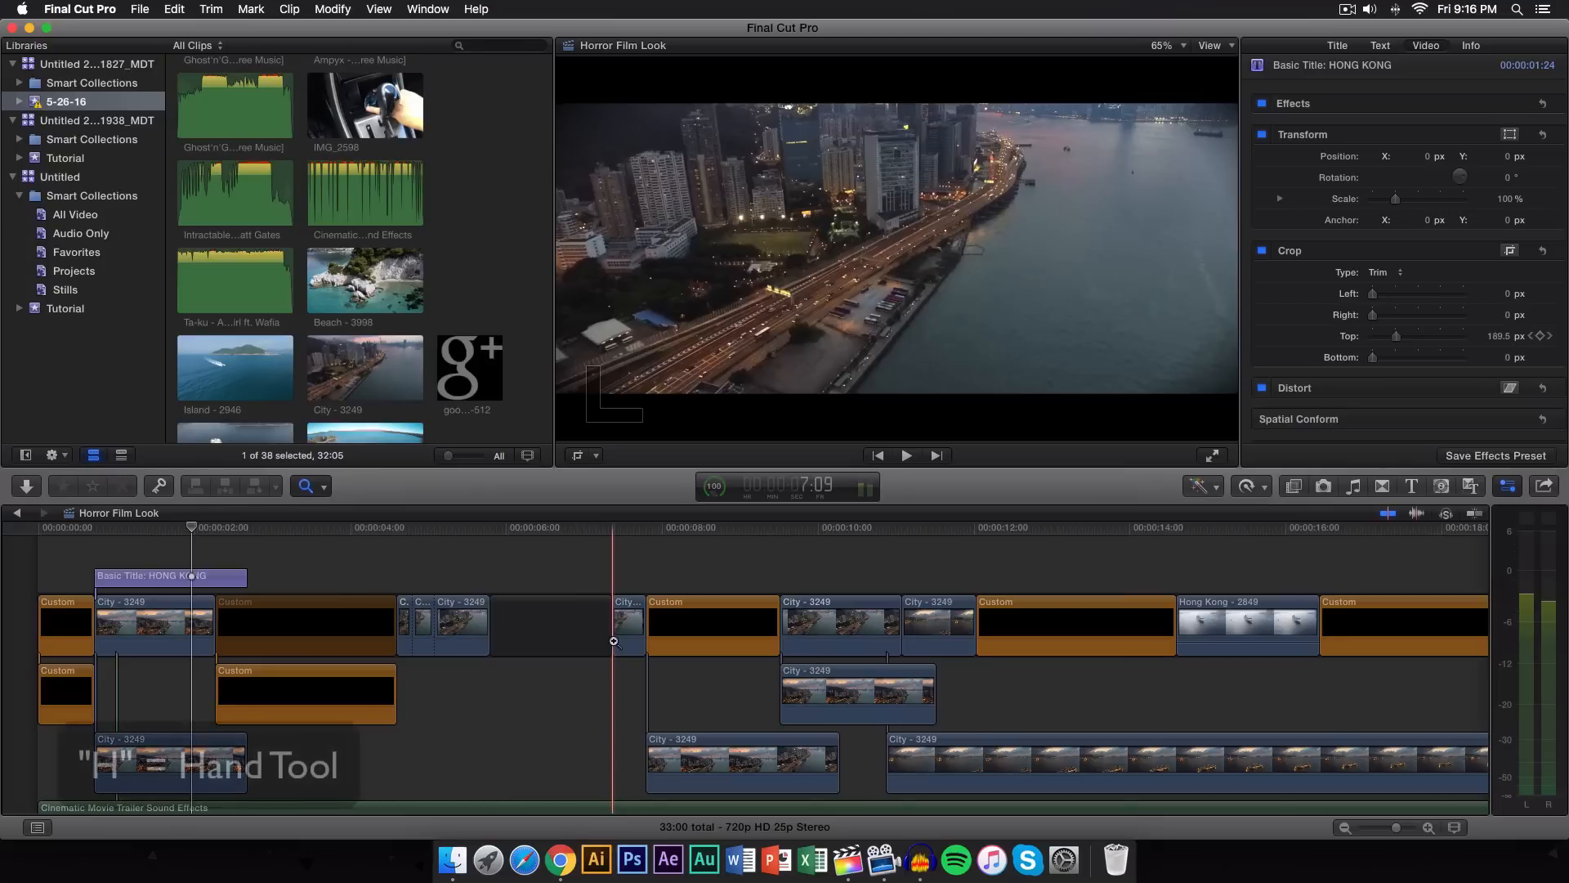
drag(522, 642, 359, 623)
drag(719, 615, 654, 621)
drag(1002, 638, 938, 634)
drag(746, 633, 1281, 637)
drag(500, 633, 765, 618)
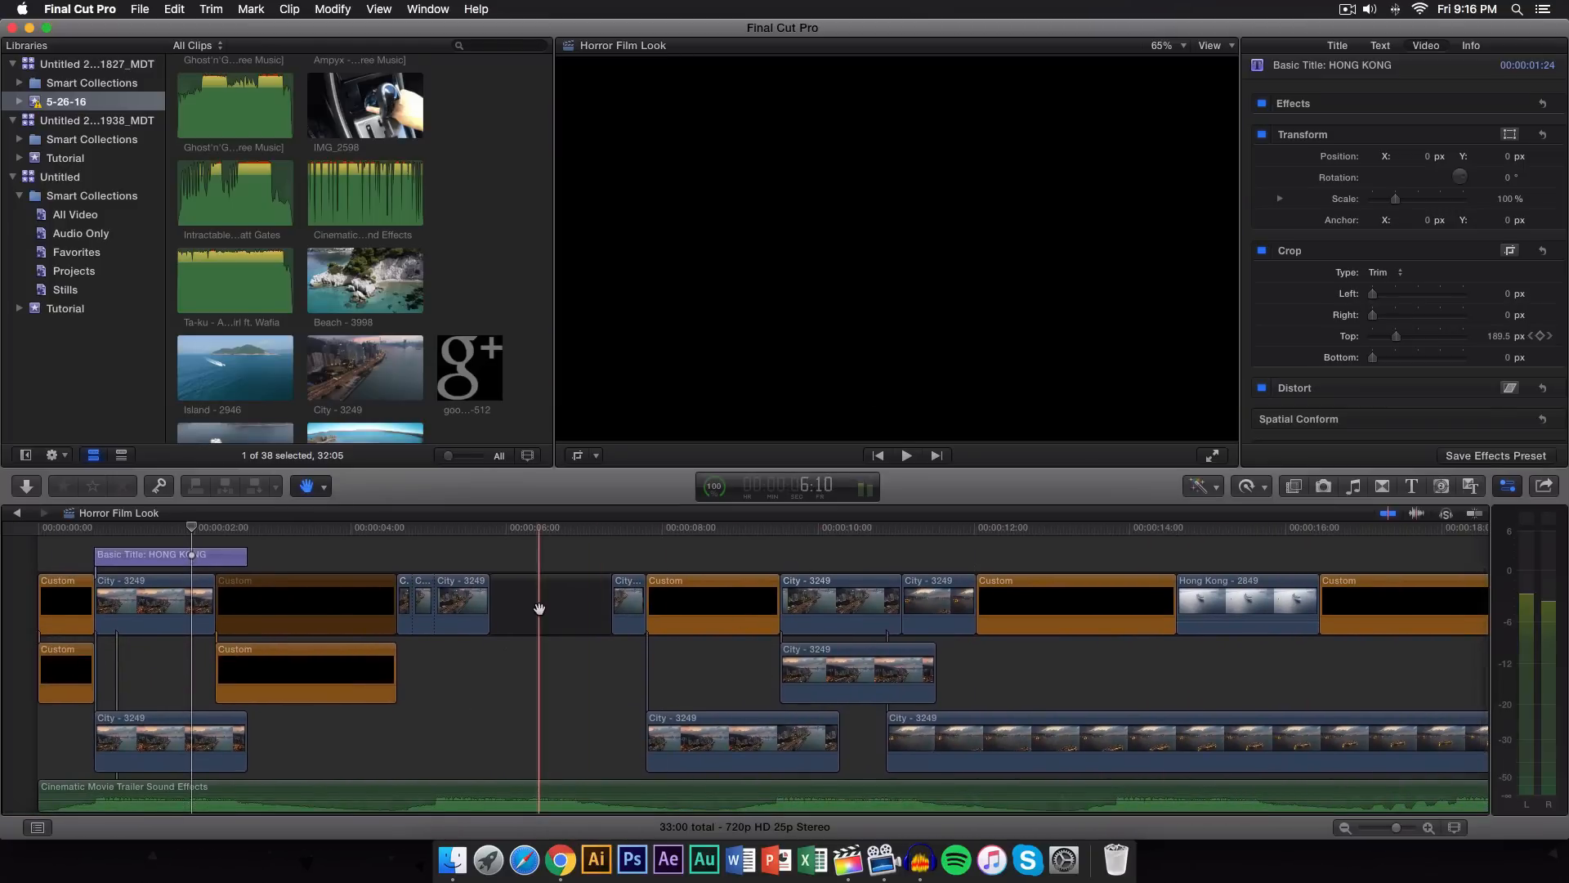
Move the gap clip in the primary storyline with the Select tool so it sits after the short City clip.
key(a)
mouse_move(569, 609)
mouse_down()
mouse_move(495, 603)
mouse_move(601, 608)
mouse_up()
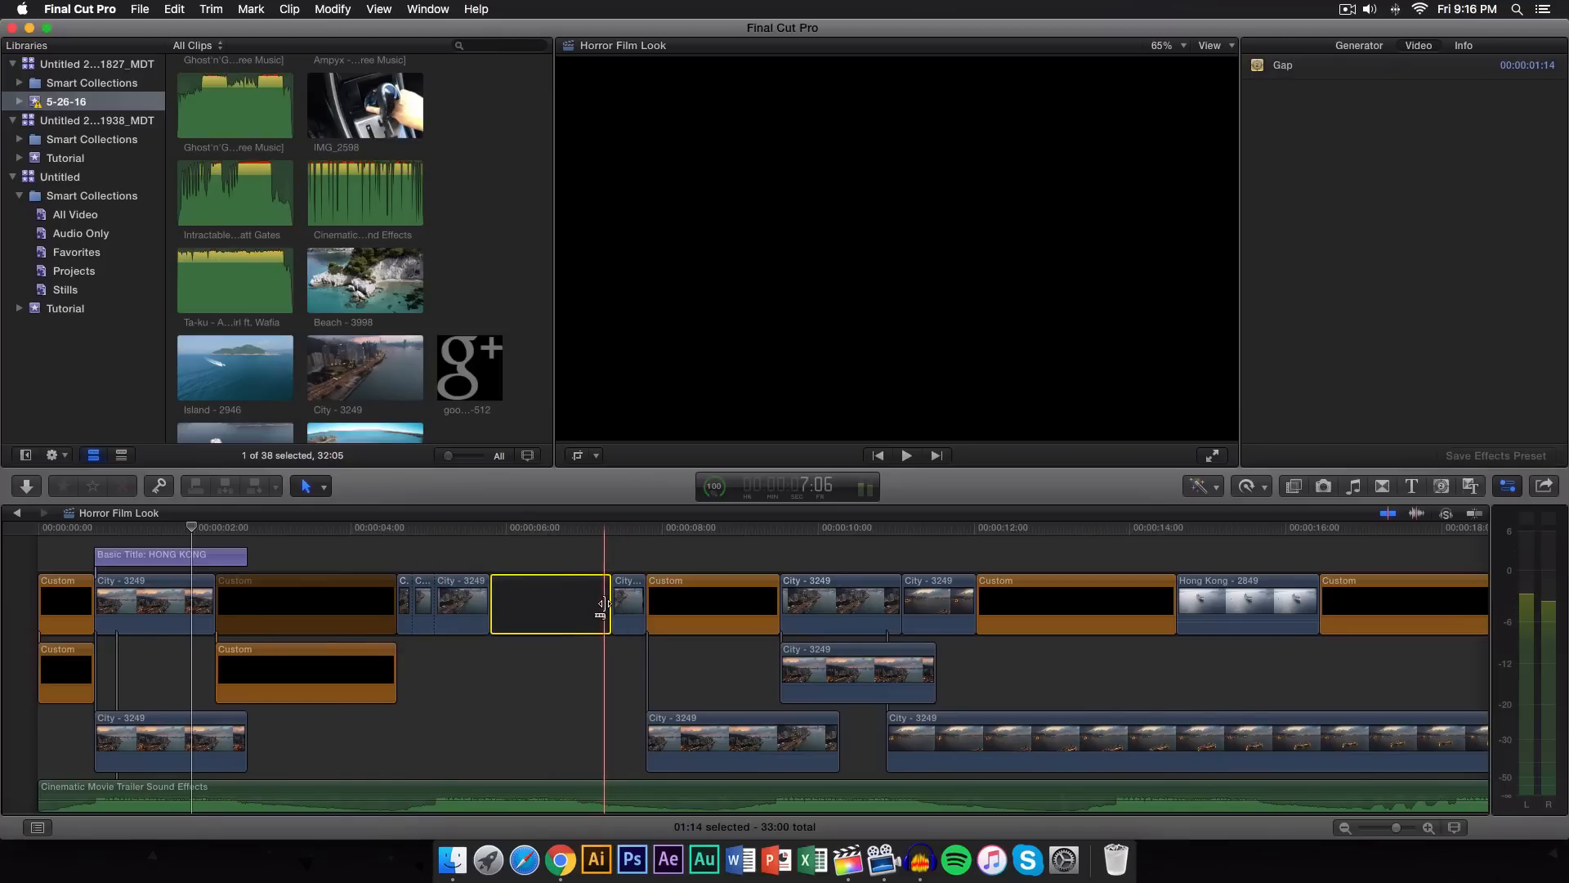
scroll(662, 606, right, 3)
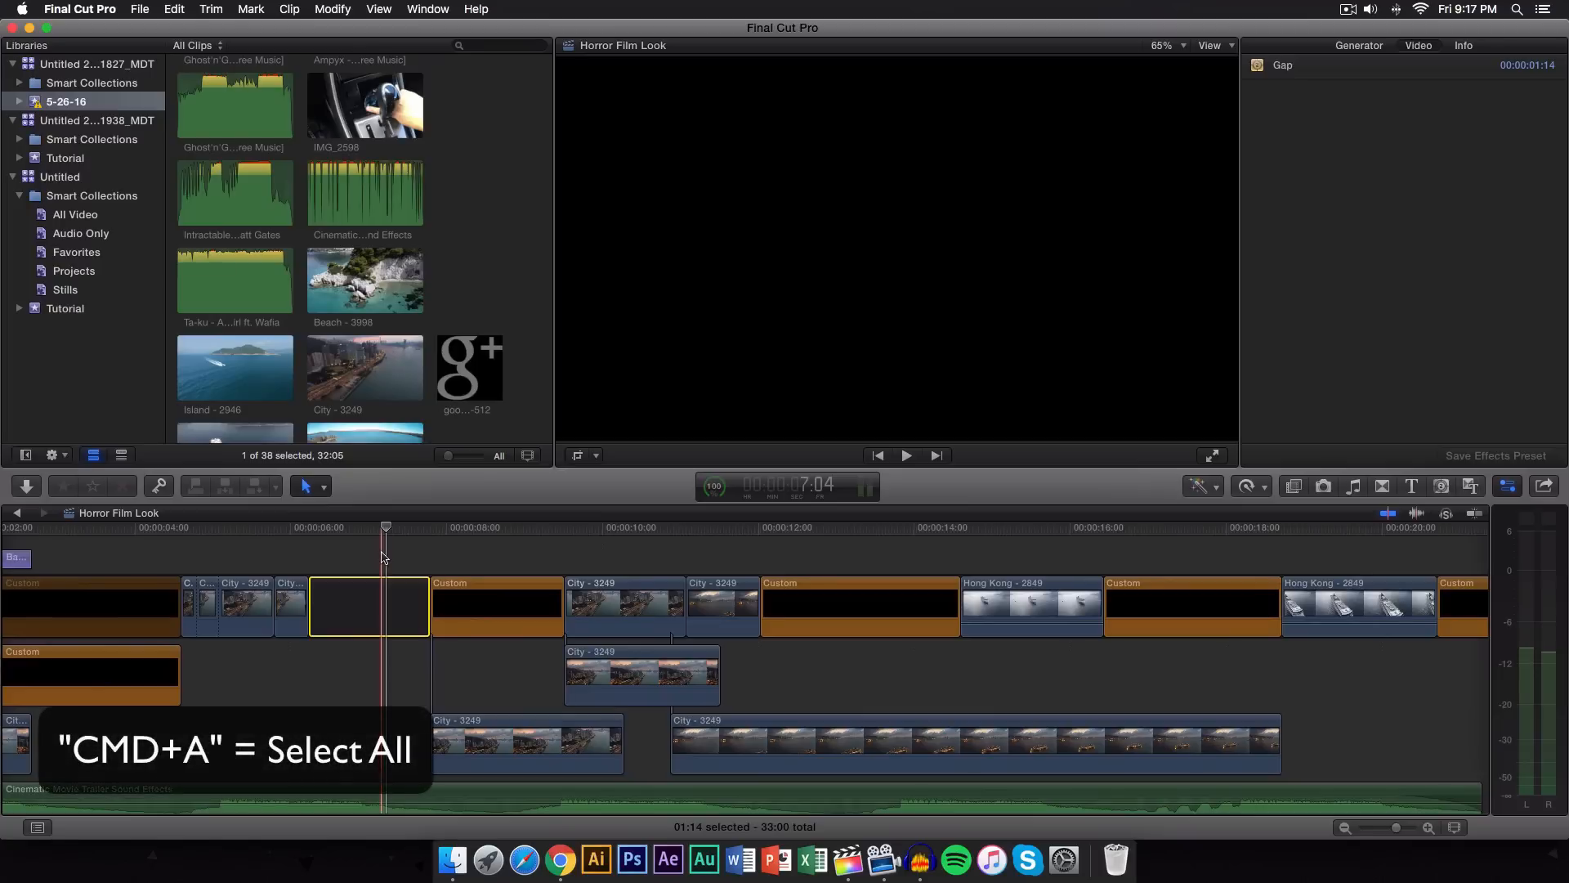
Select all clips in the timeline, copy them, and place the playhead near the end of the dark Custom clip.
key(super+a)
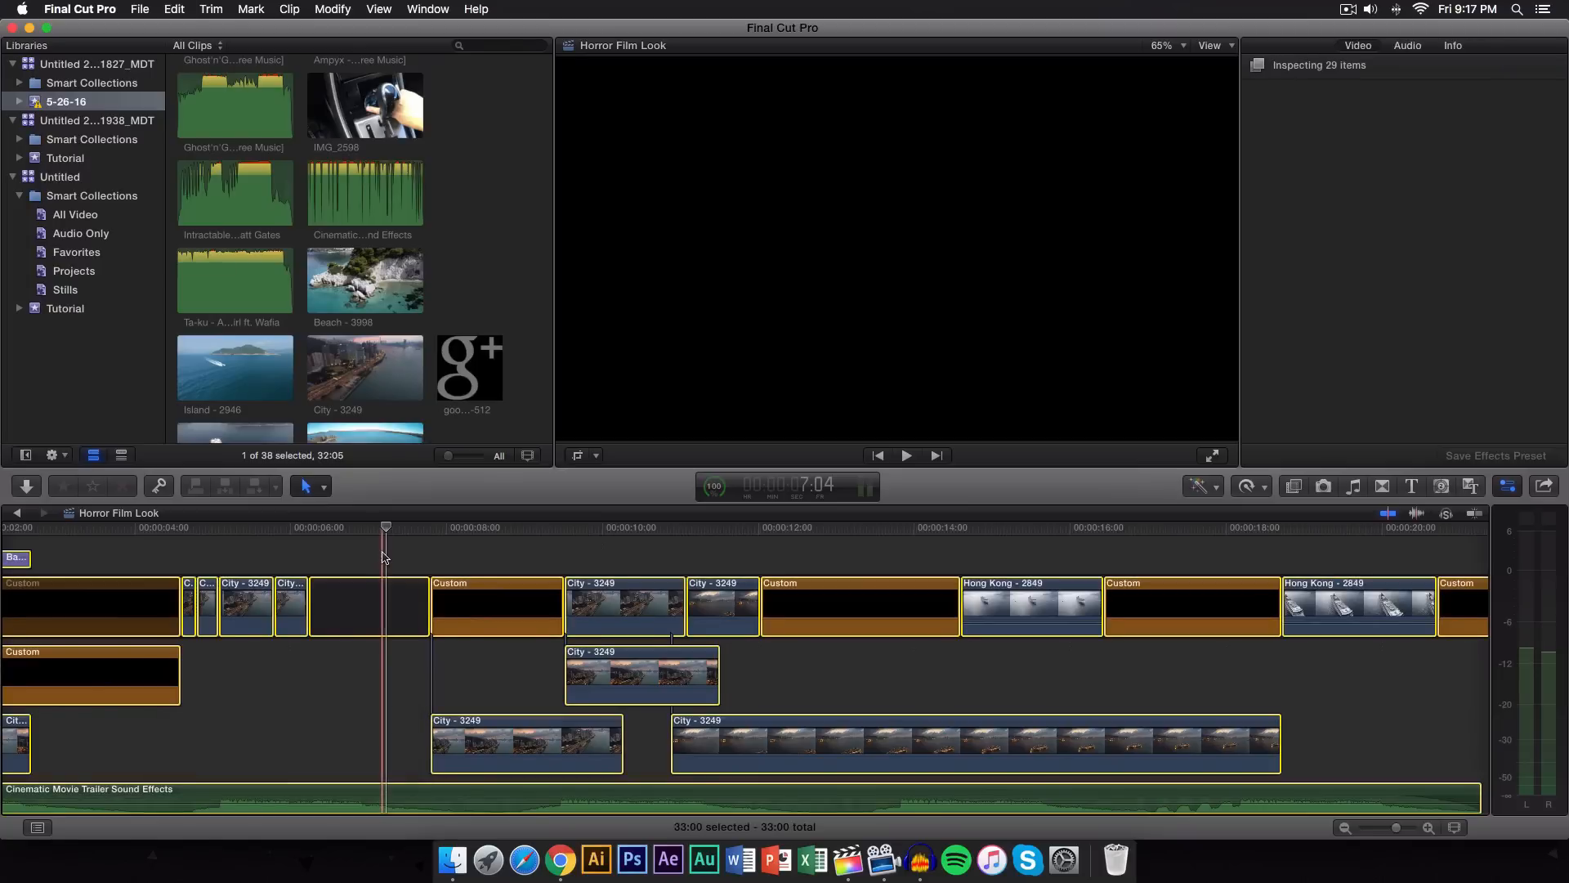
scroll(387, 557, left, 3)
scroll(387, 556, left, 3)
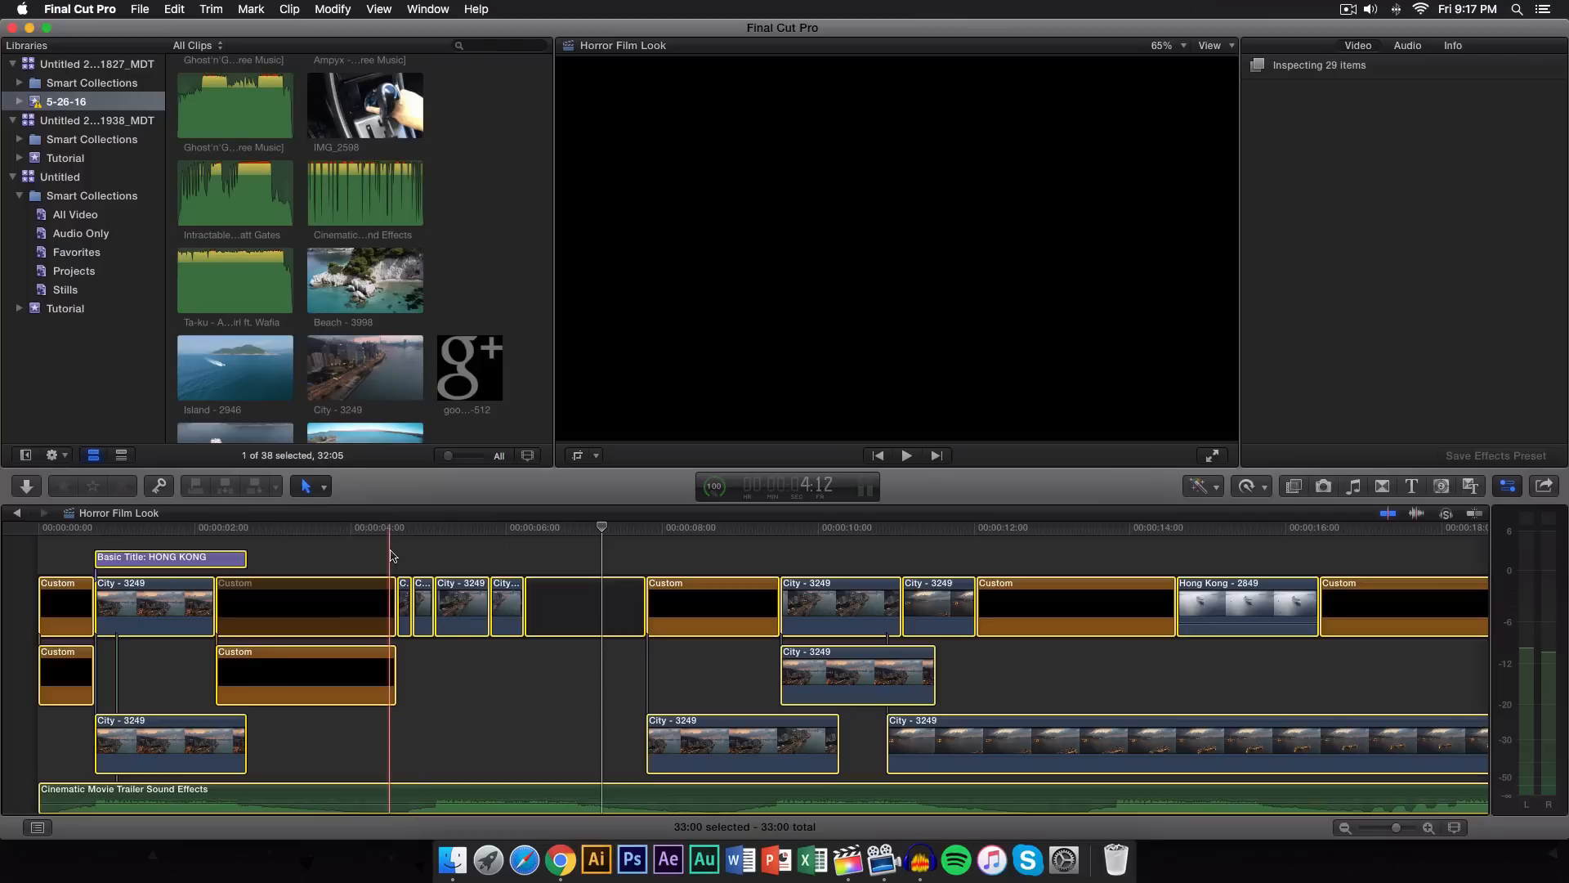
key(super+c)
click(384, 556)
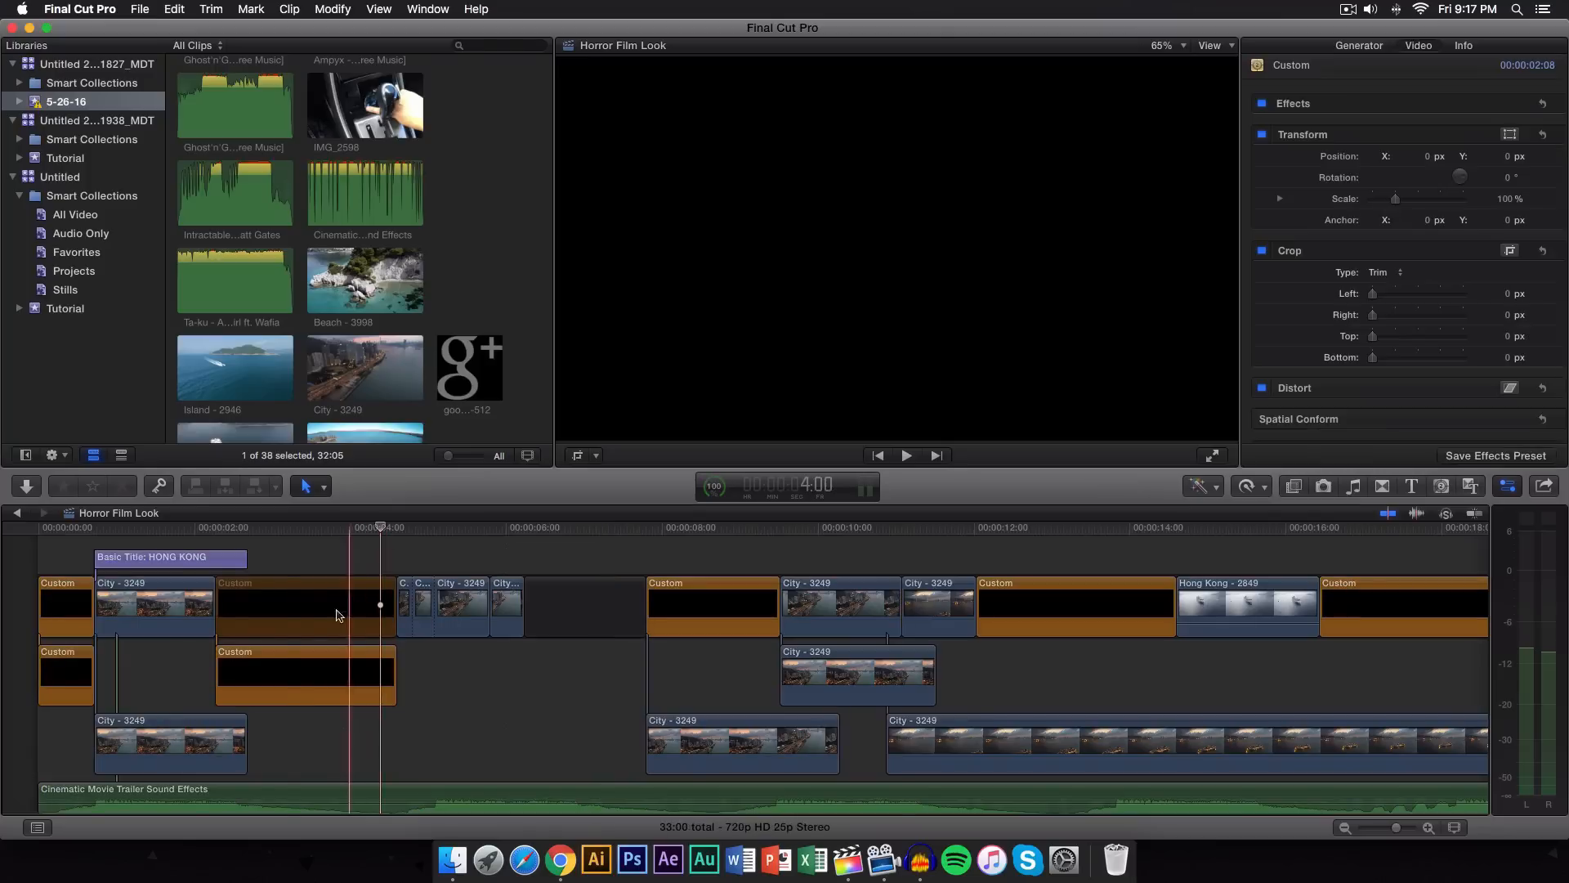
Copy the City - 3249 clip under the HONG KONG title and insert the copy in the primary storyline at 5:14.
click(161, 585)
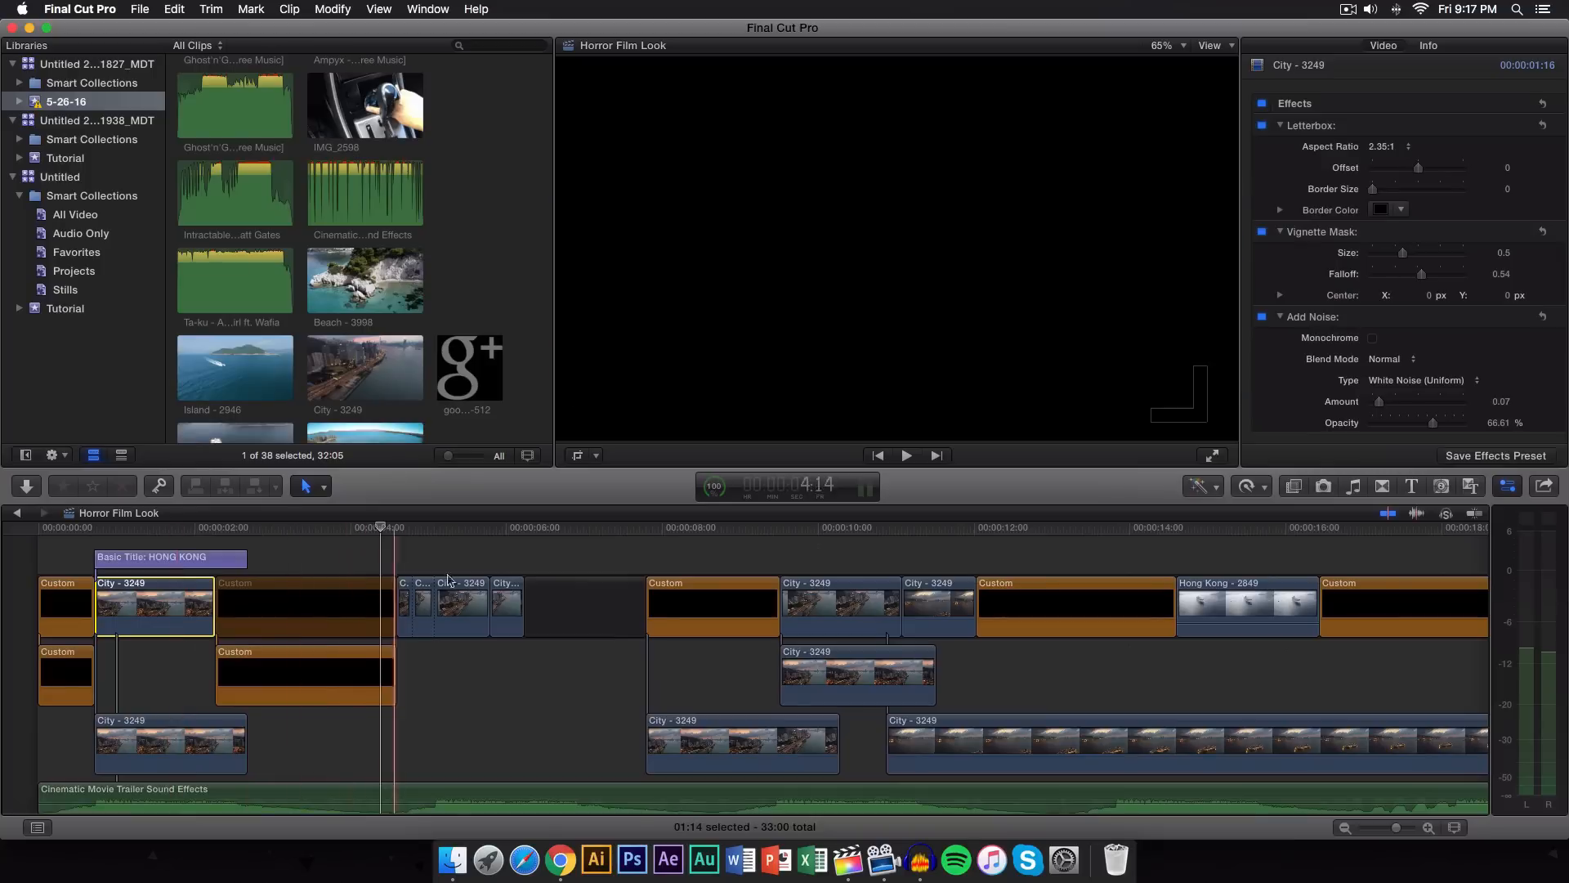
drag(395, 529, 478, 533)
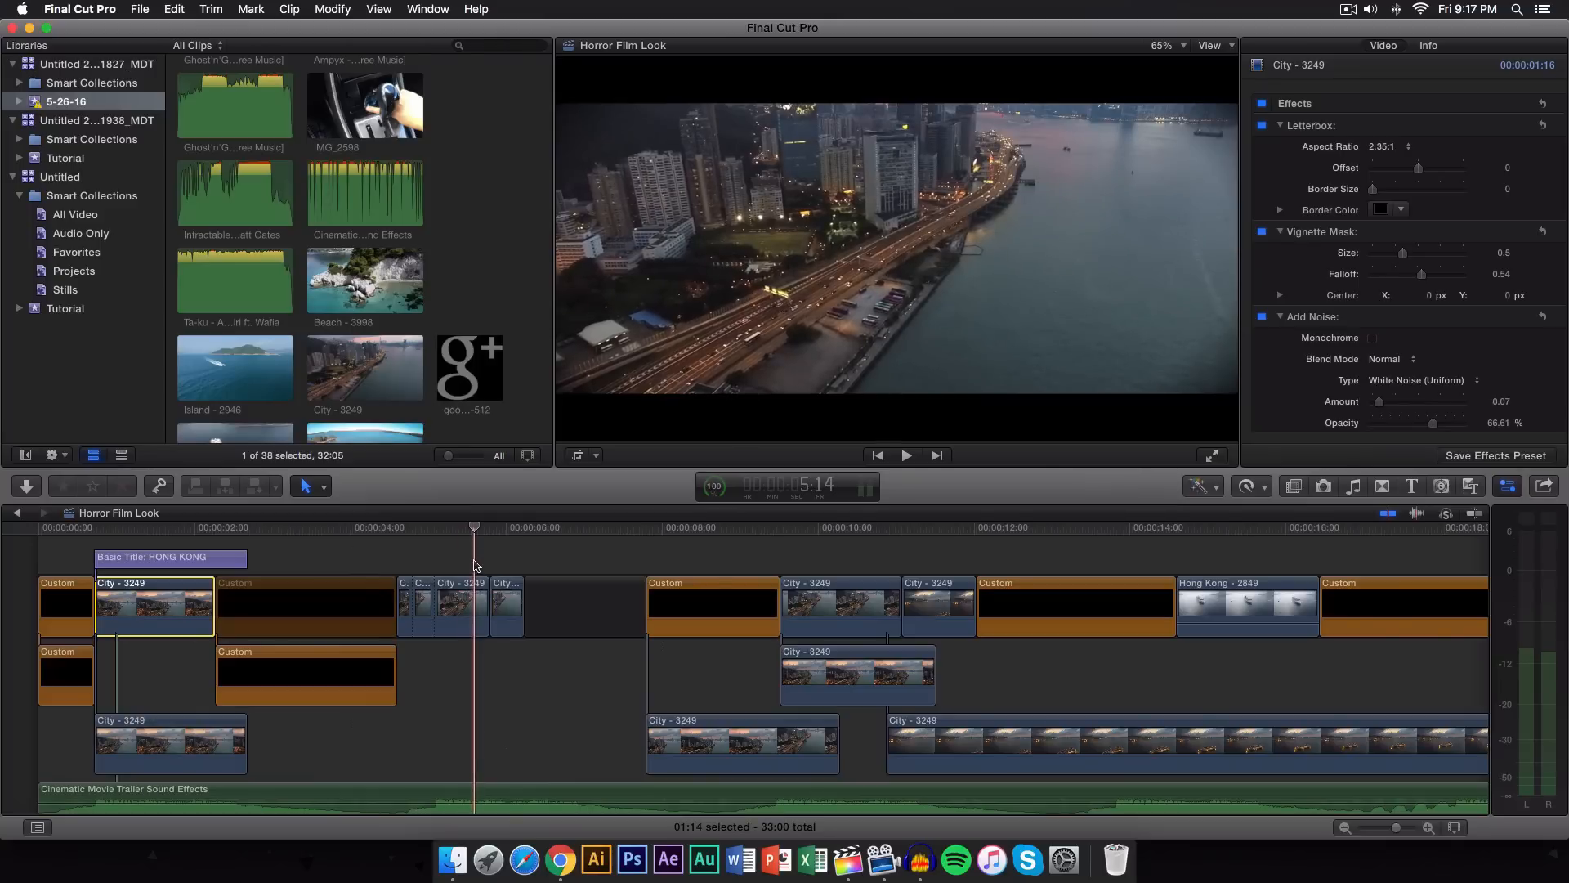
key(super+v)
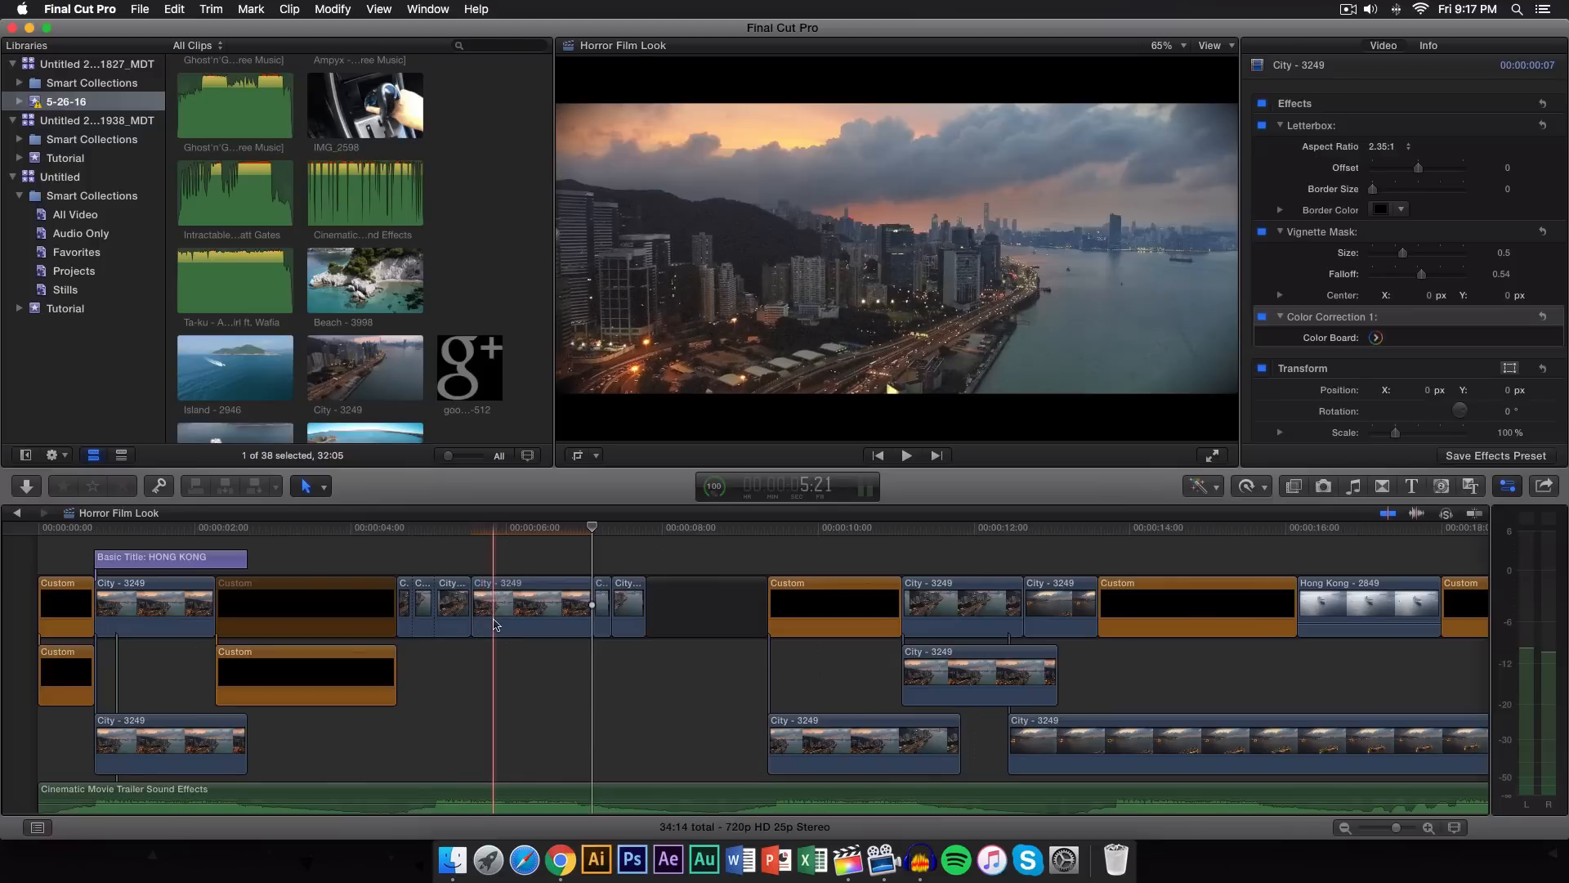
Try the default transition on both ends of the pasted City - 3249 clip and undo it.
click(505, 609)
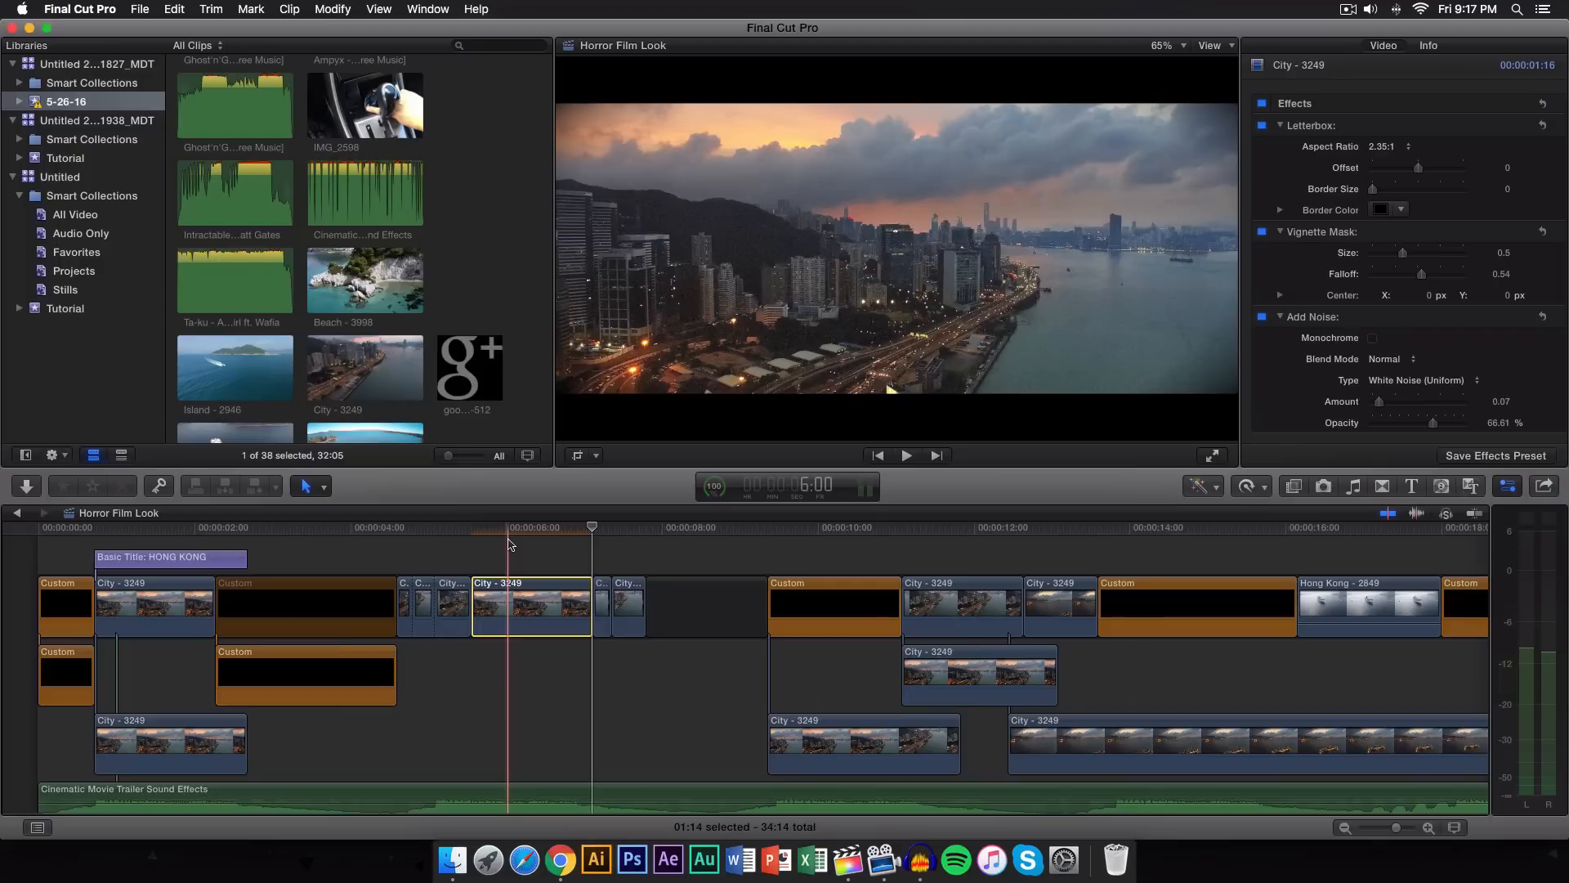
key(super+t)
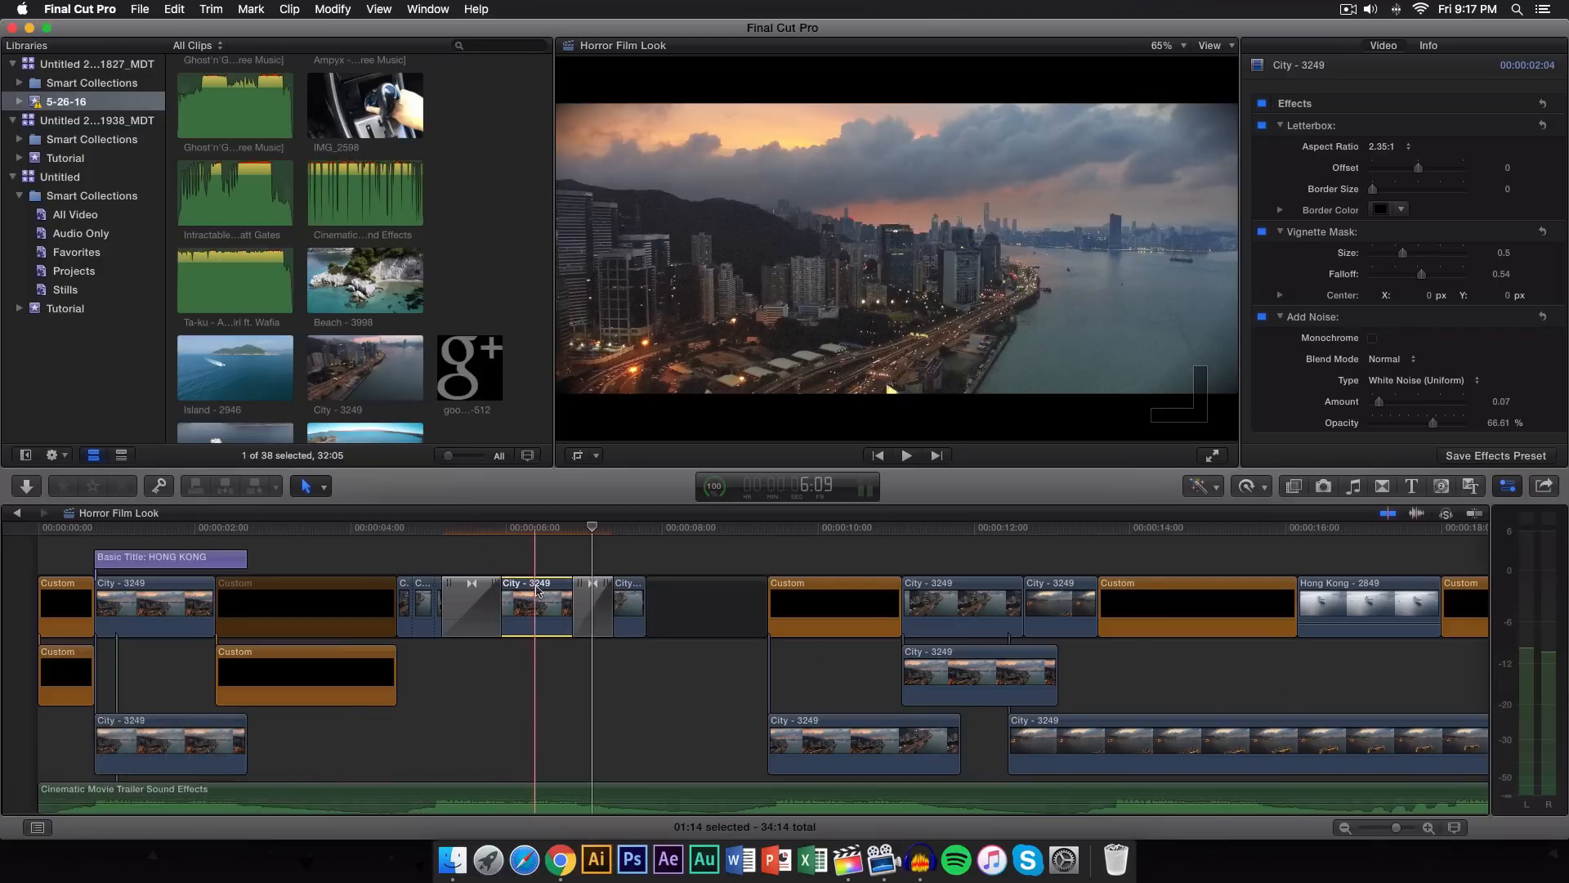
key(super+z)
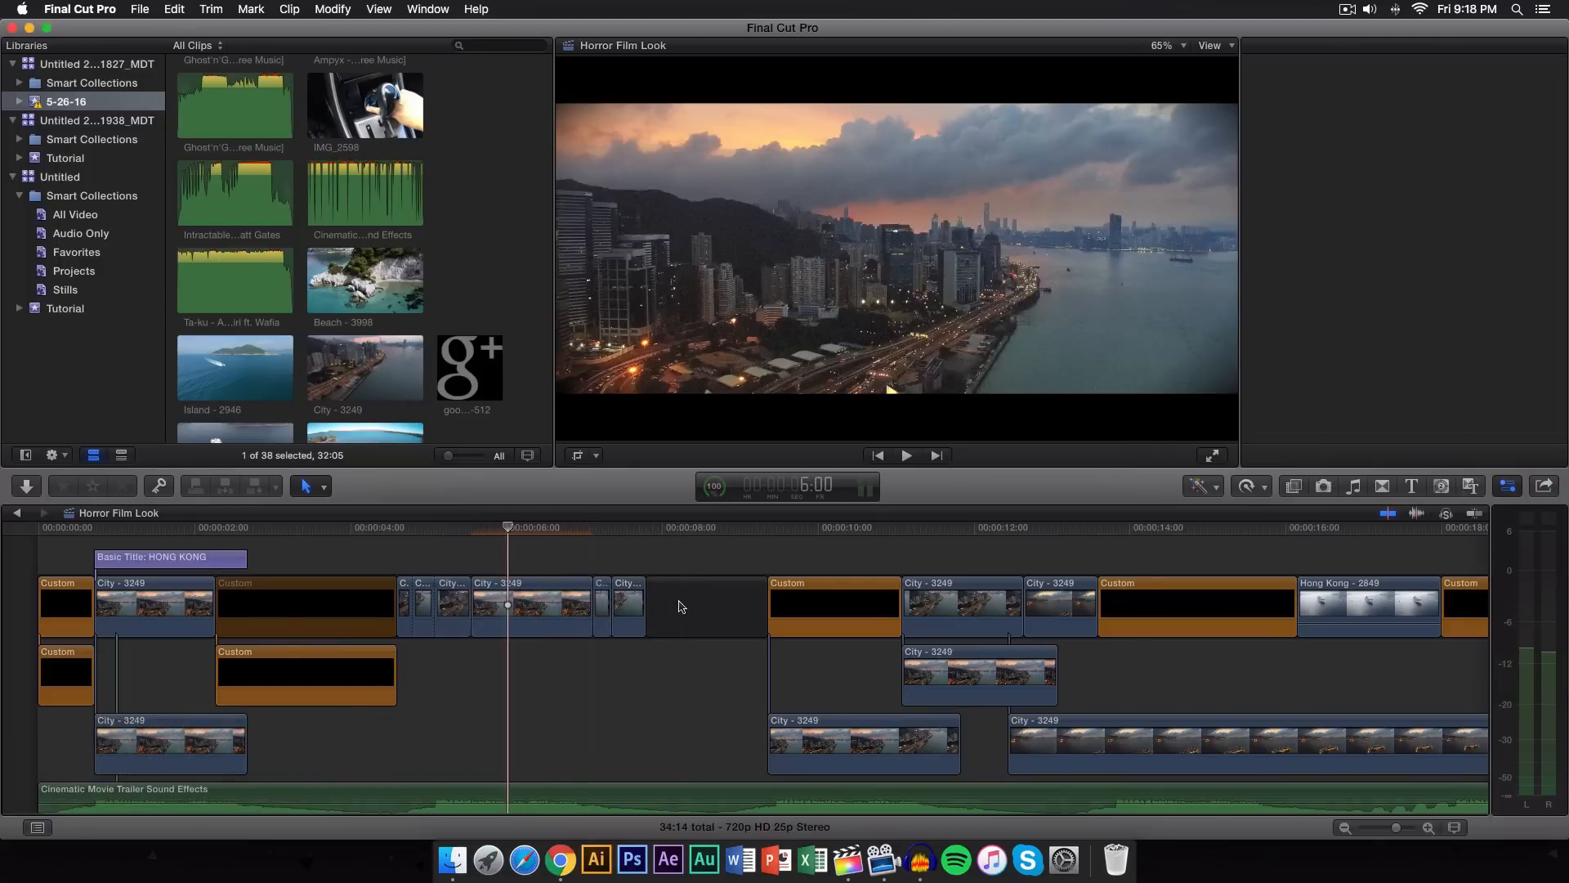
Select the Hong Kong - 2849 clip between the two transitions, and hide and reshow the inspector.
scroll(680, 605, right, 3)
scroll(679, 605, right, 10)
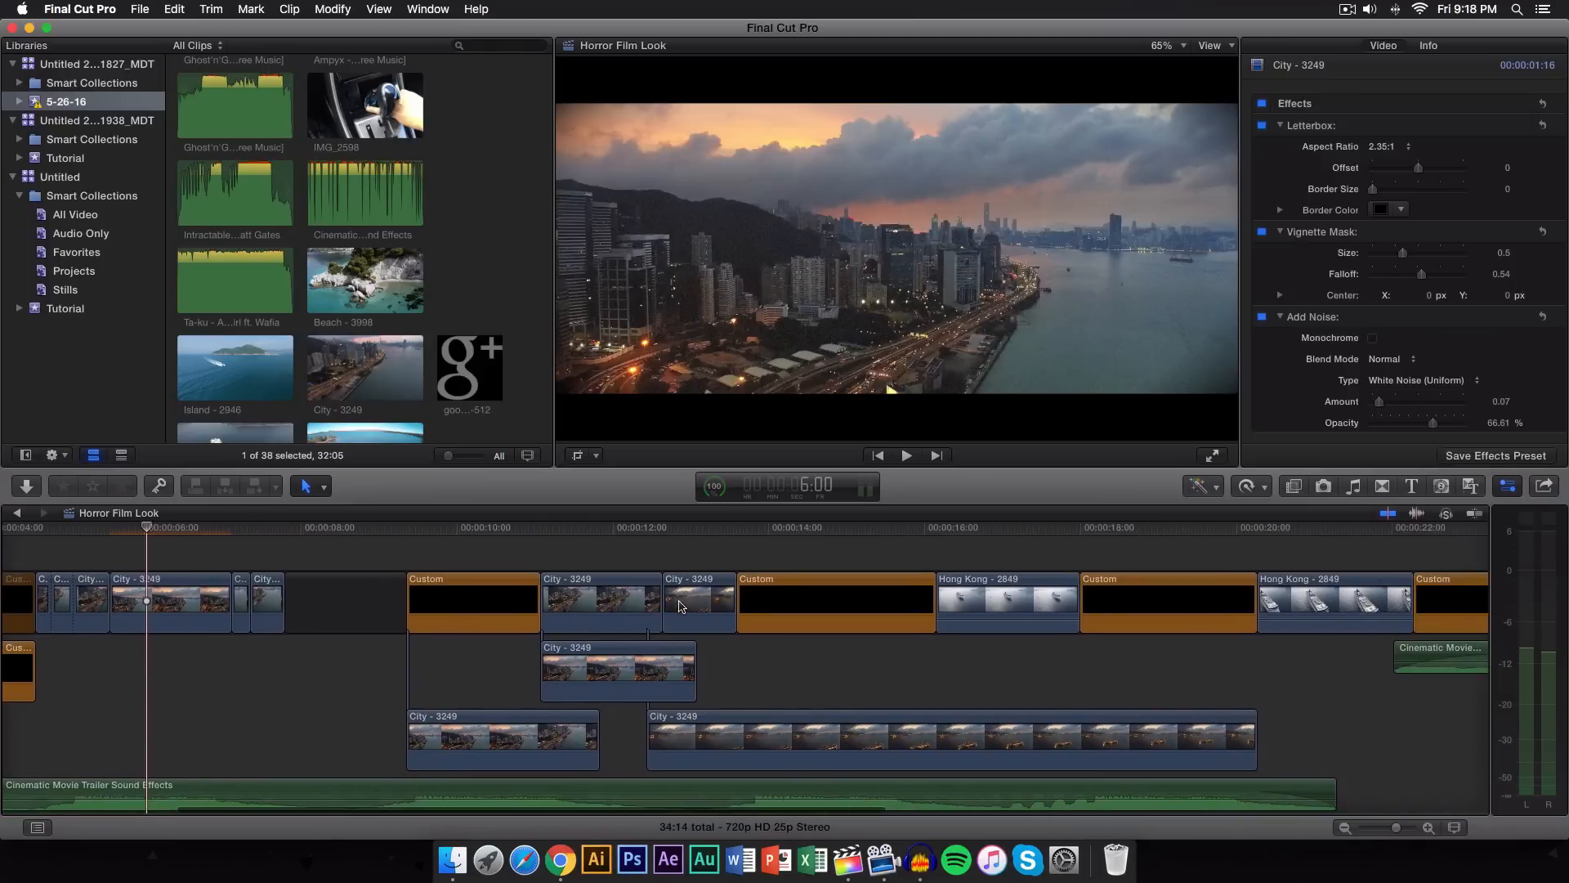
scroll(679, 605, right, 4)
click(700, 564)
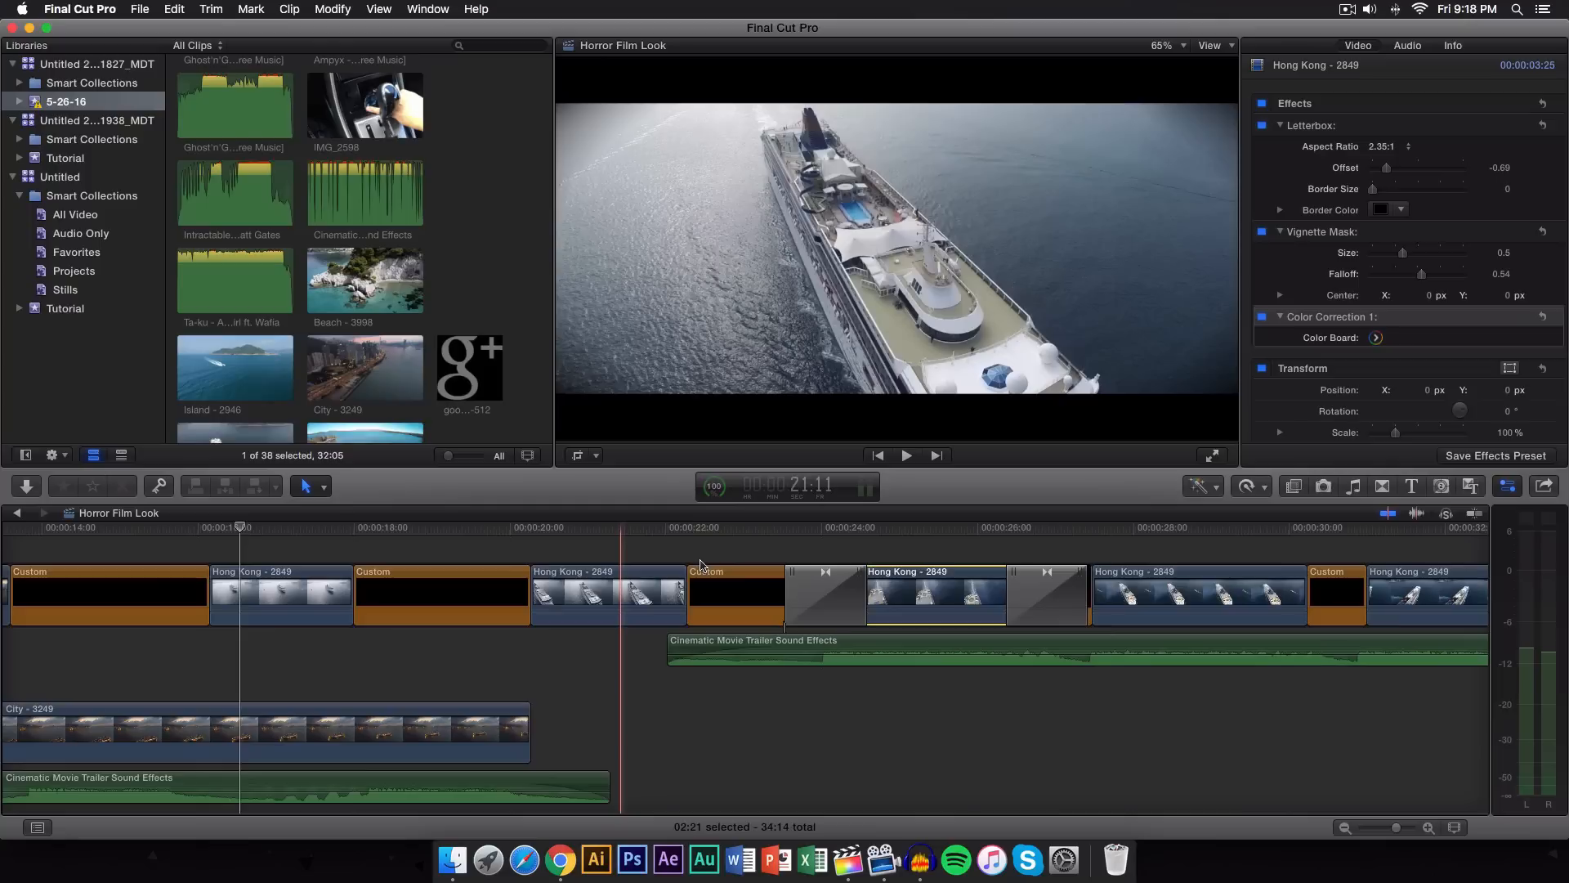
key(super+4)
key(super+4)
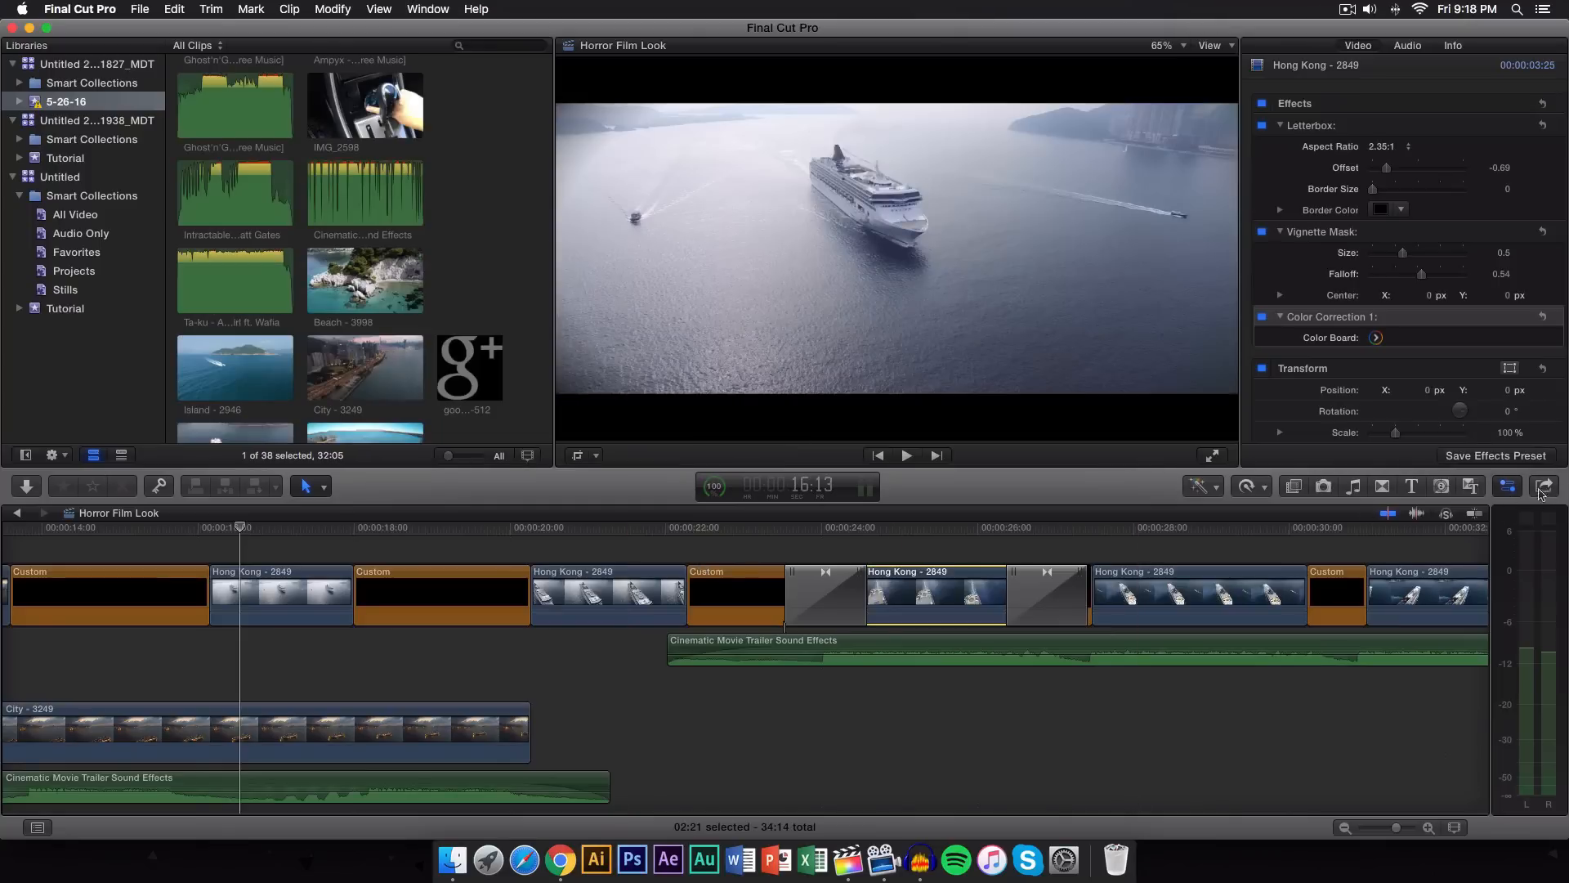
Try the Trim, Ken Burns and Crop modes on the Hong Kong - 2849 clip at 16:13 and close the Crop controls.
click(601, 593)
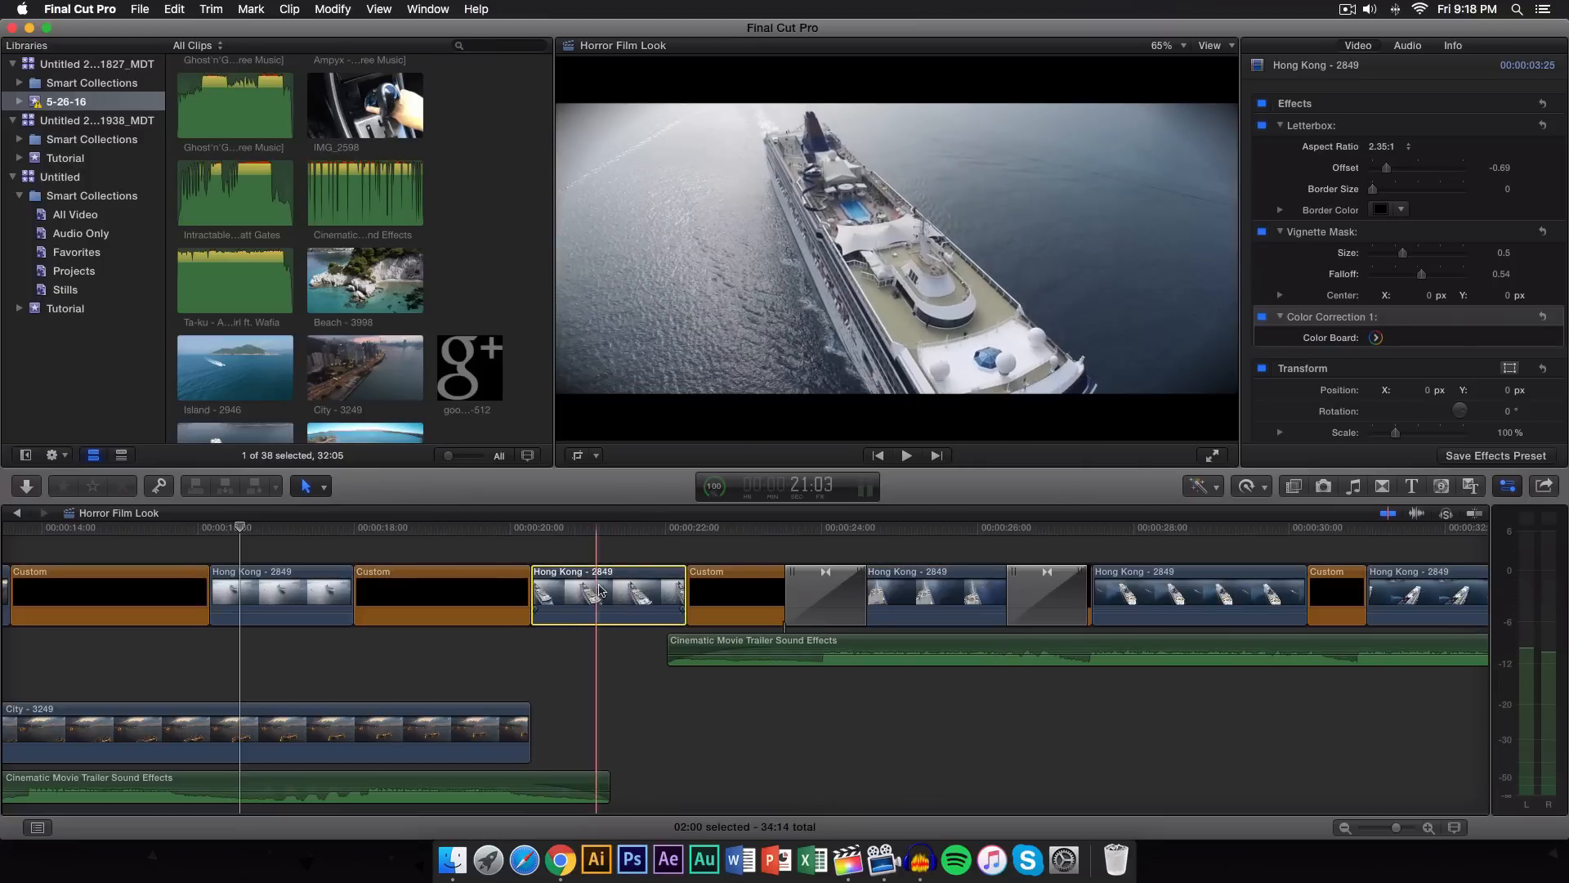
key(shift+c)
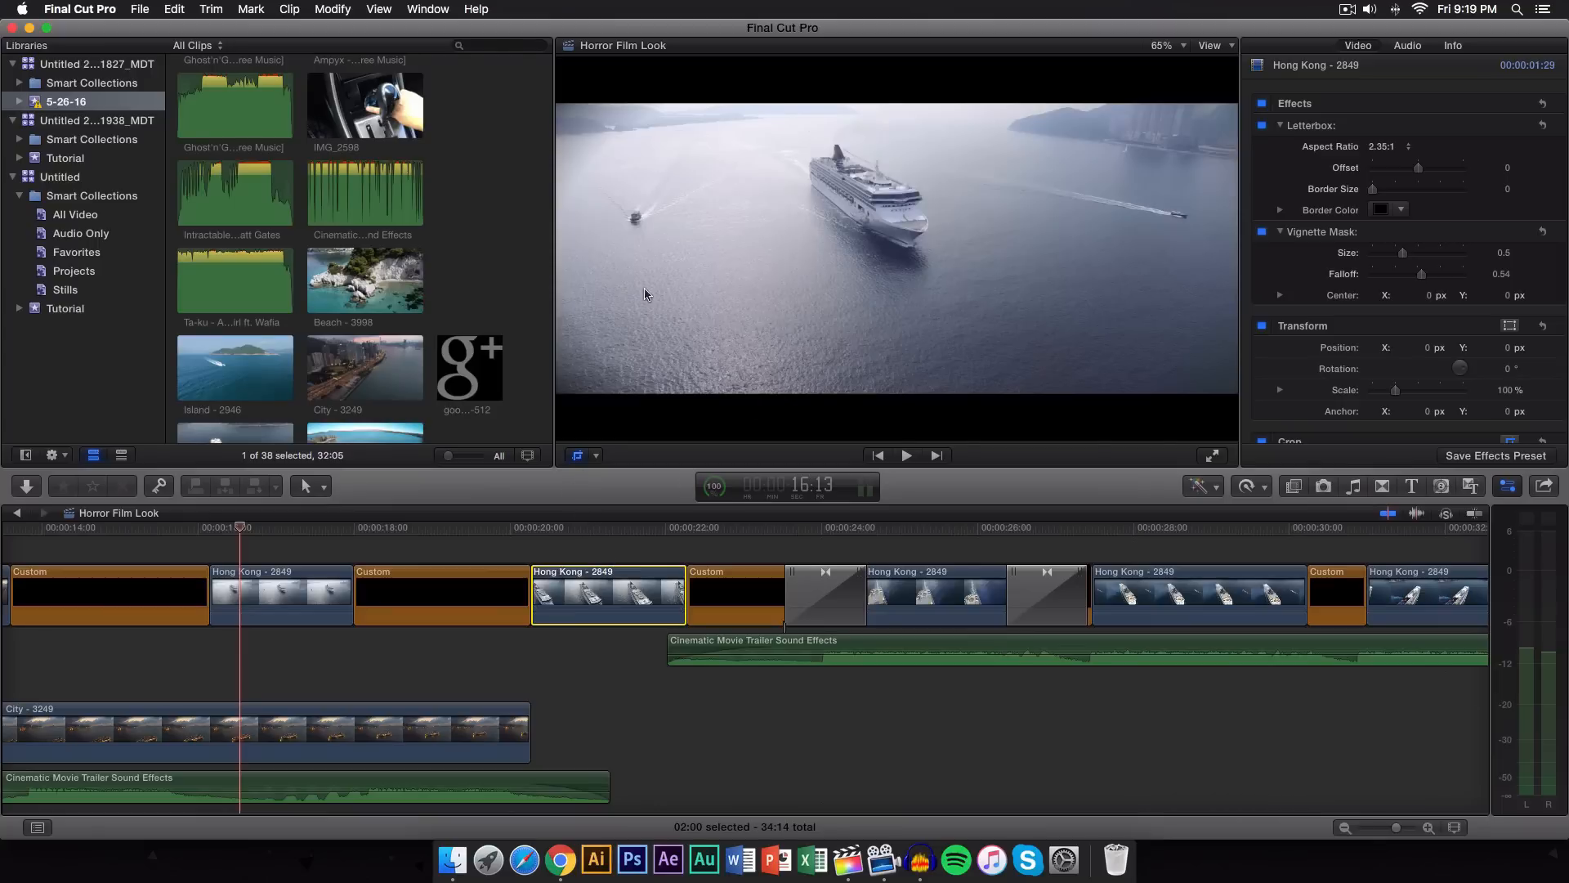
key(shift+c)
click(886, 428)
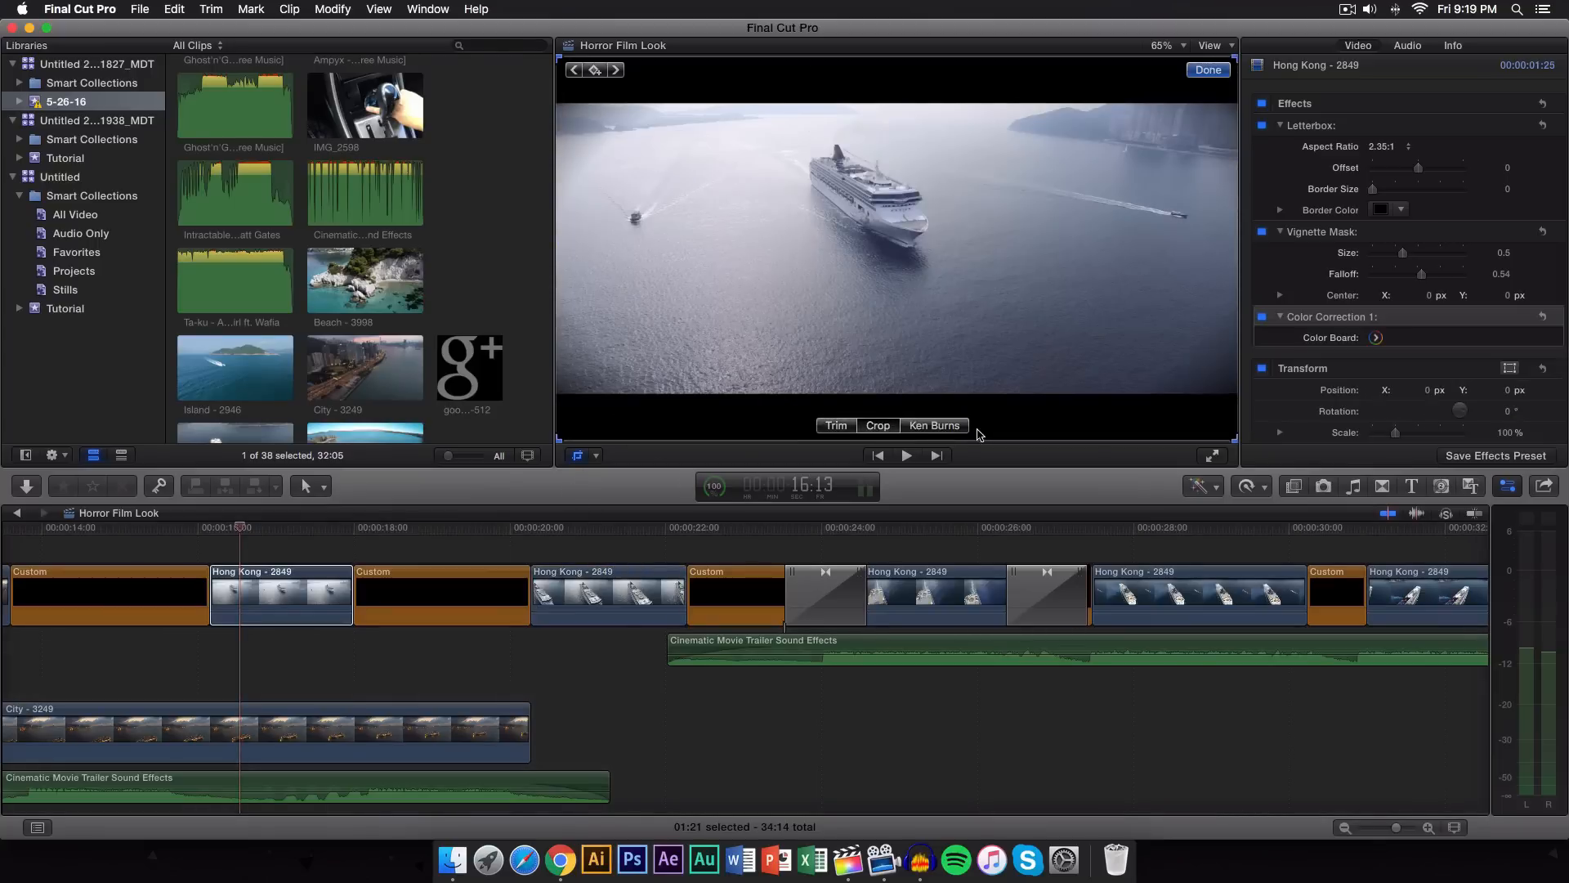
click(836, 427)
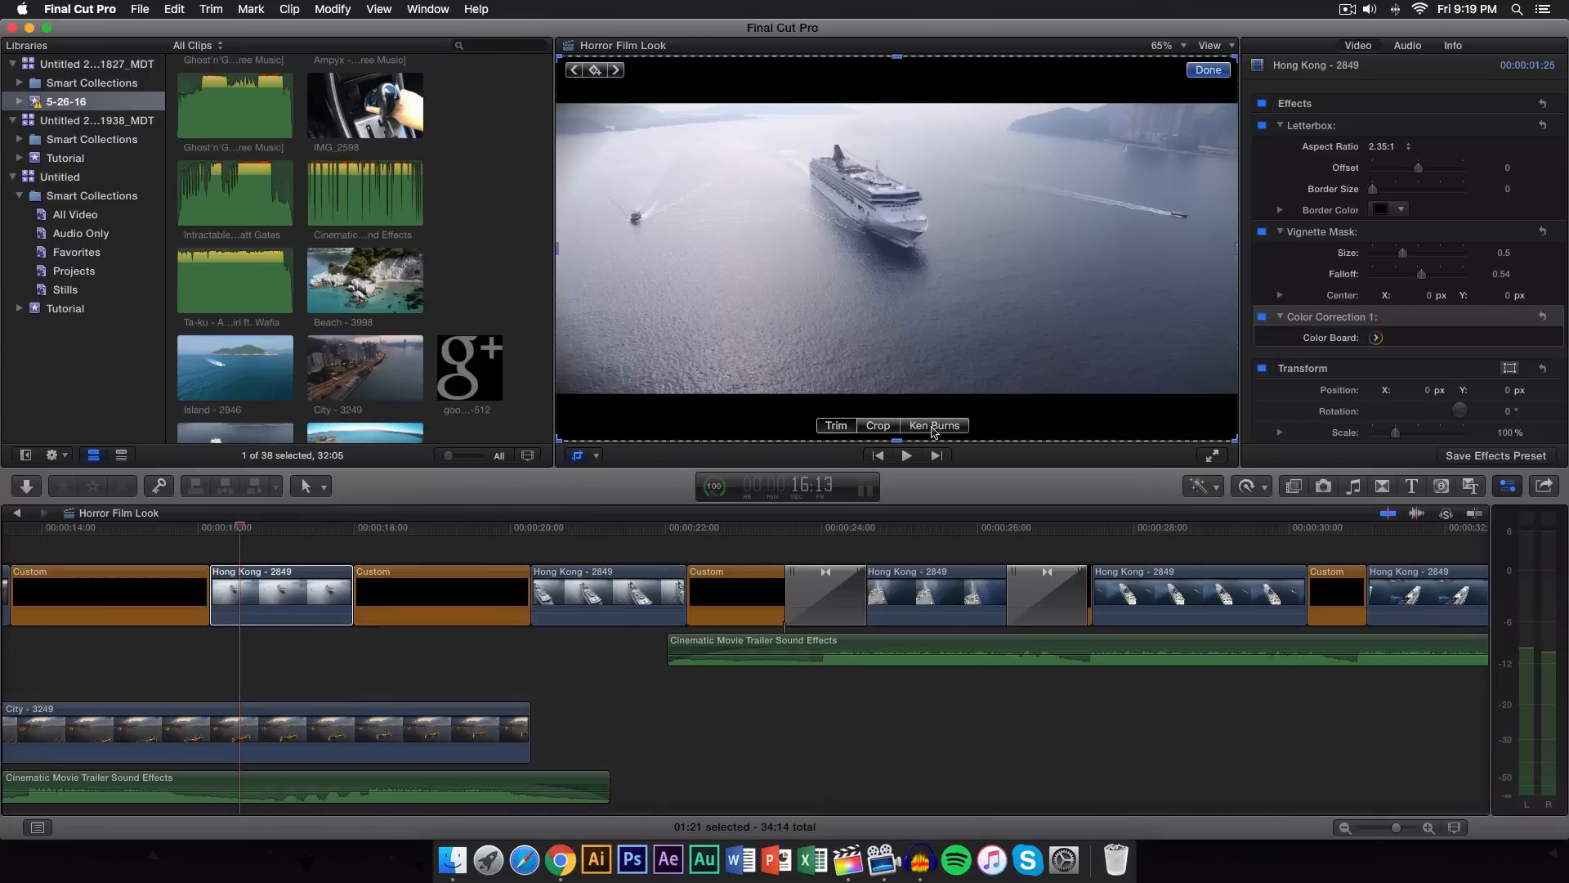
click(934, 428)
click(879, 427)
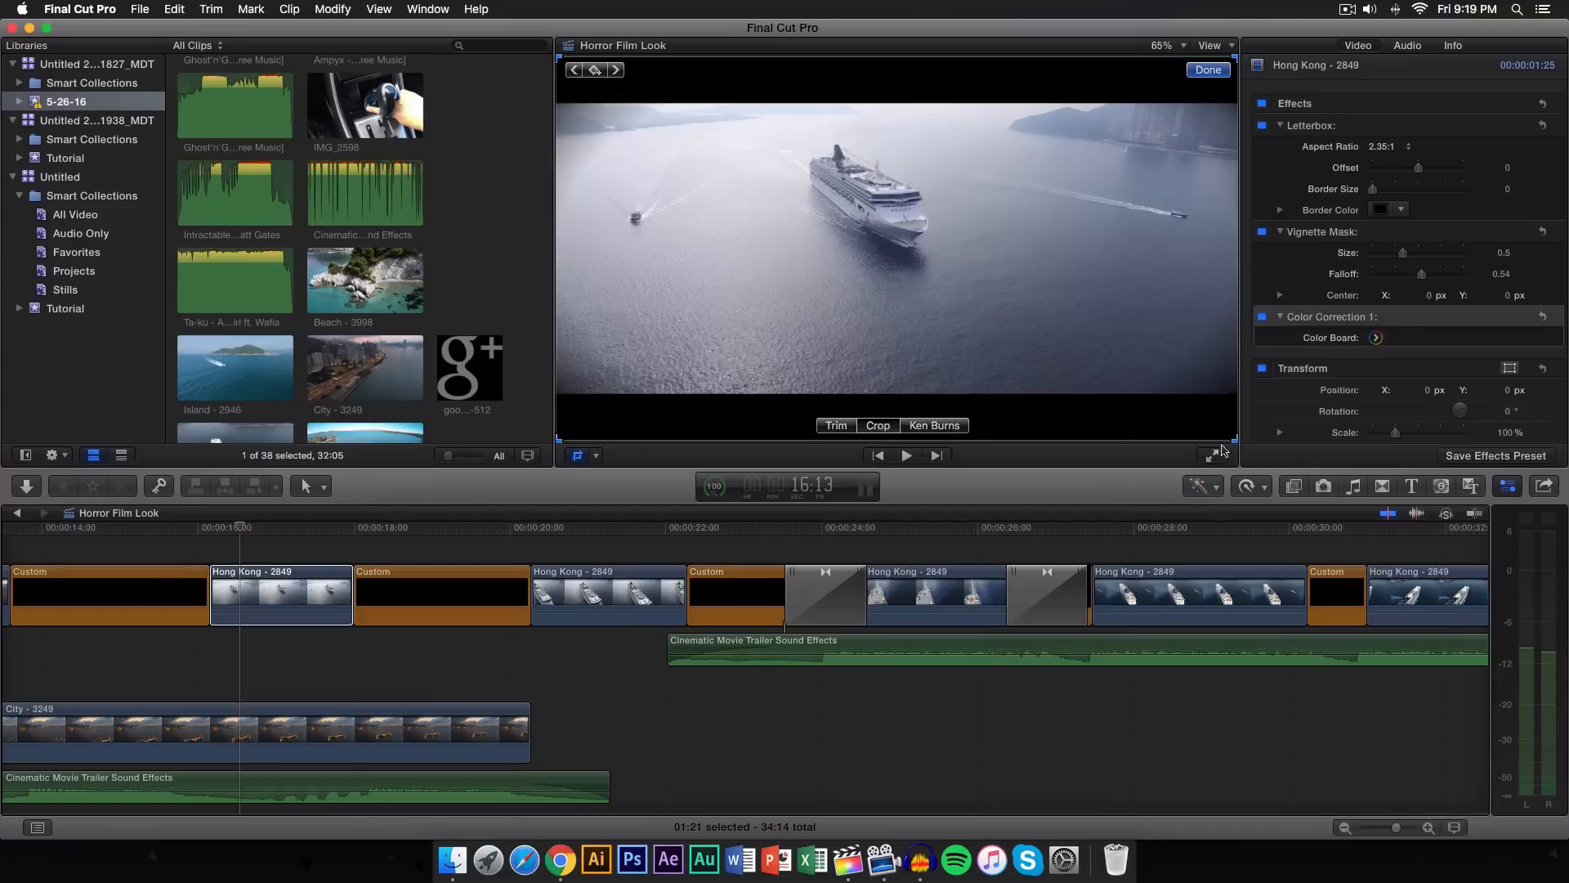
click(1208, 70)
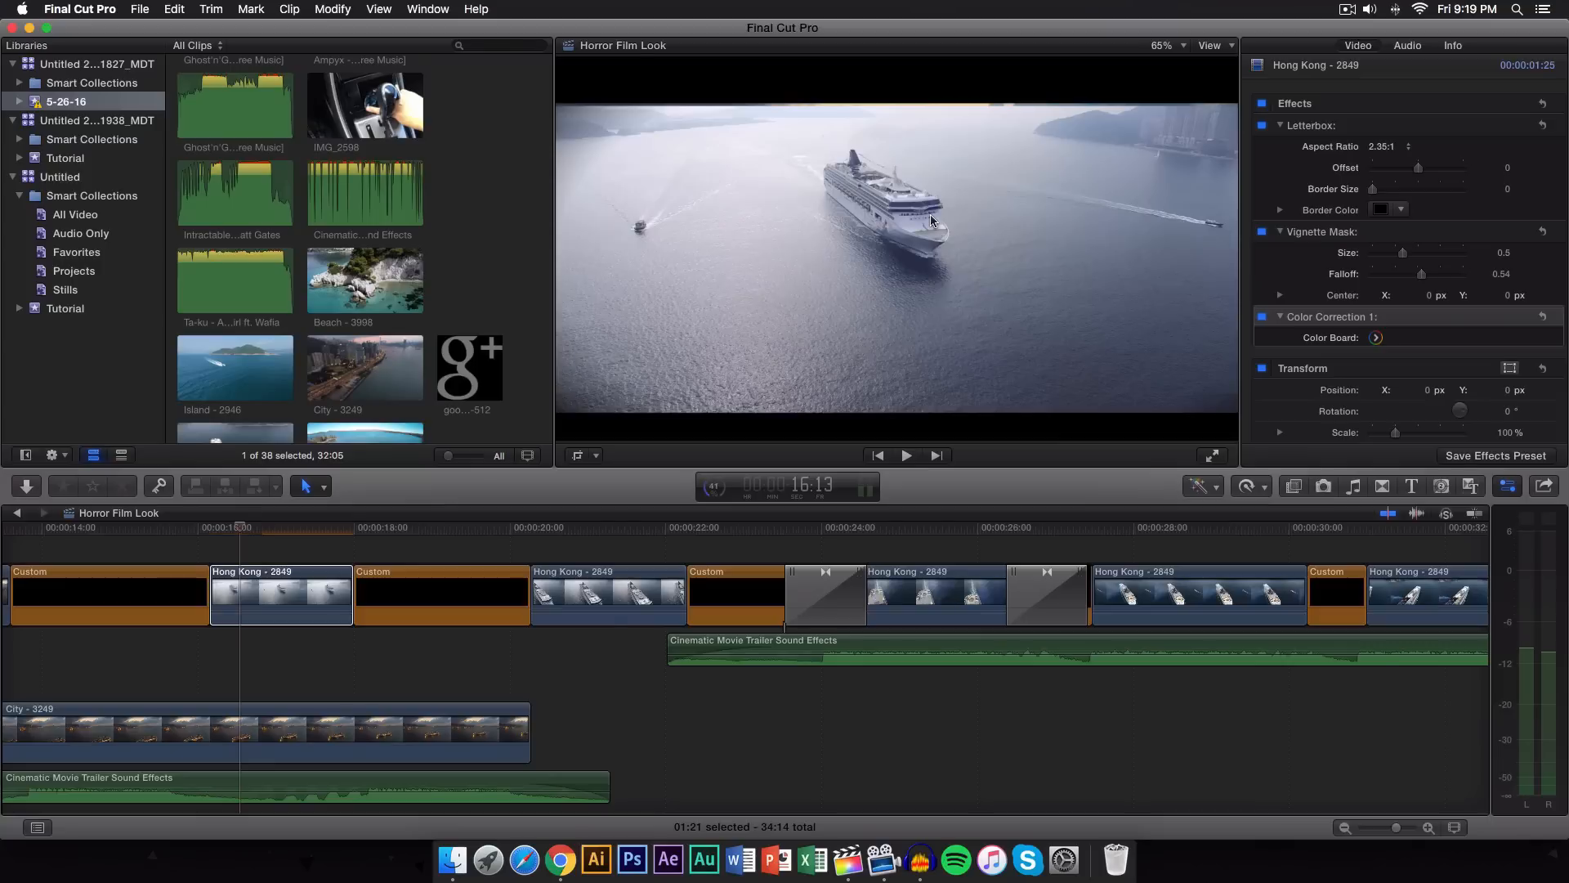
Undo the framing change on the Hong Kong - 2849 clip, redo it, and undo it once more.
key(super+z)
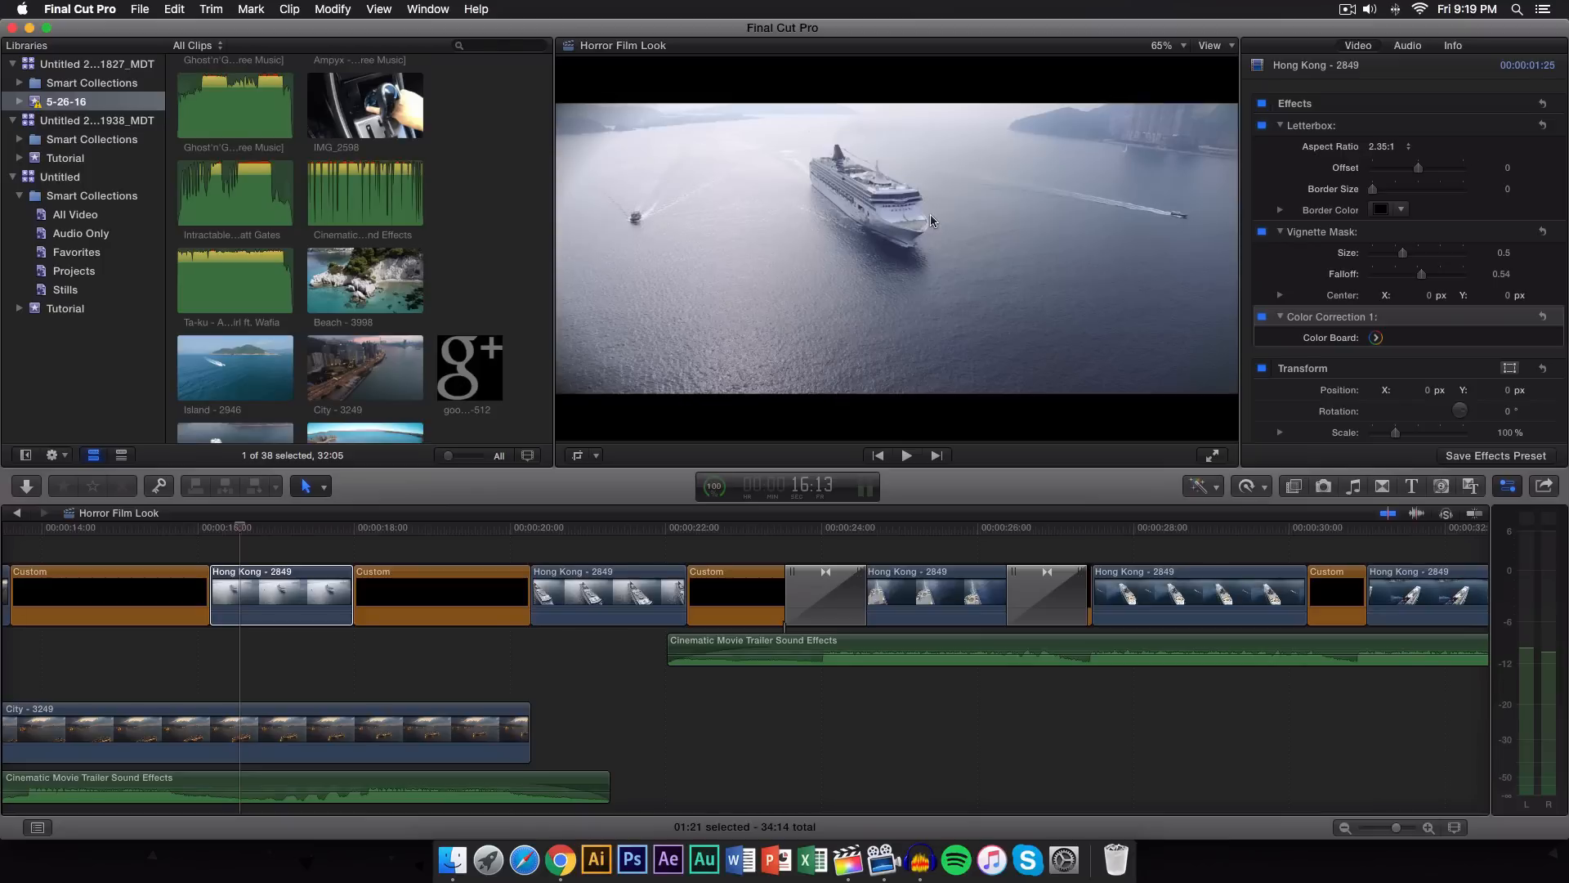
key(super+shift+z)
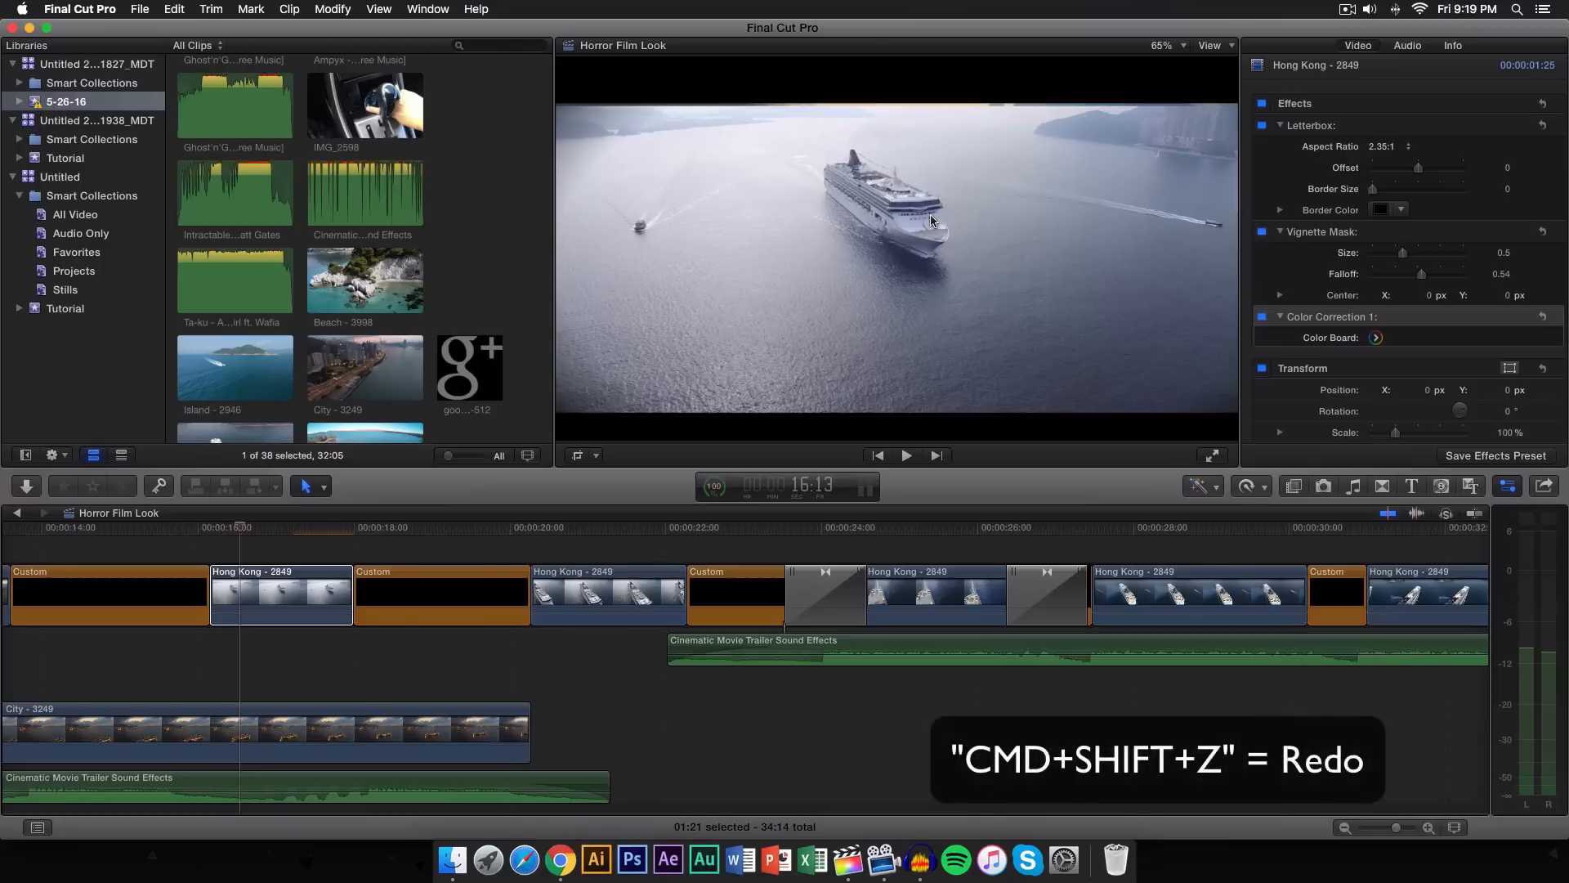
key(super+z)
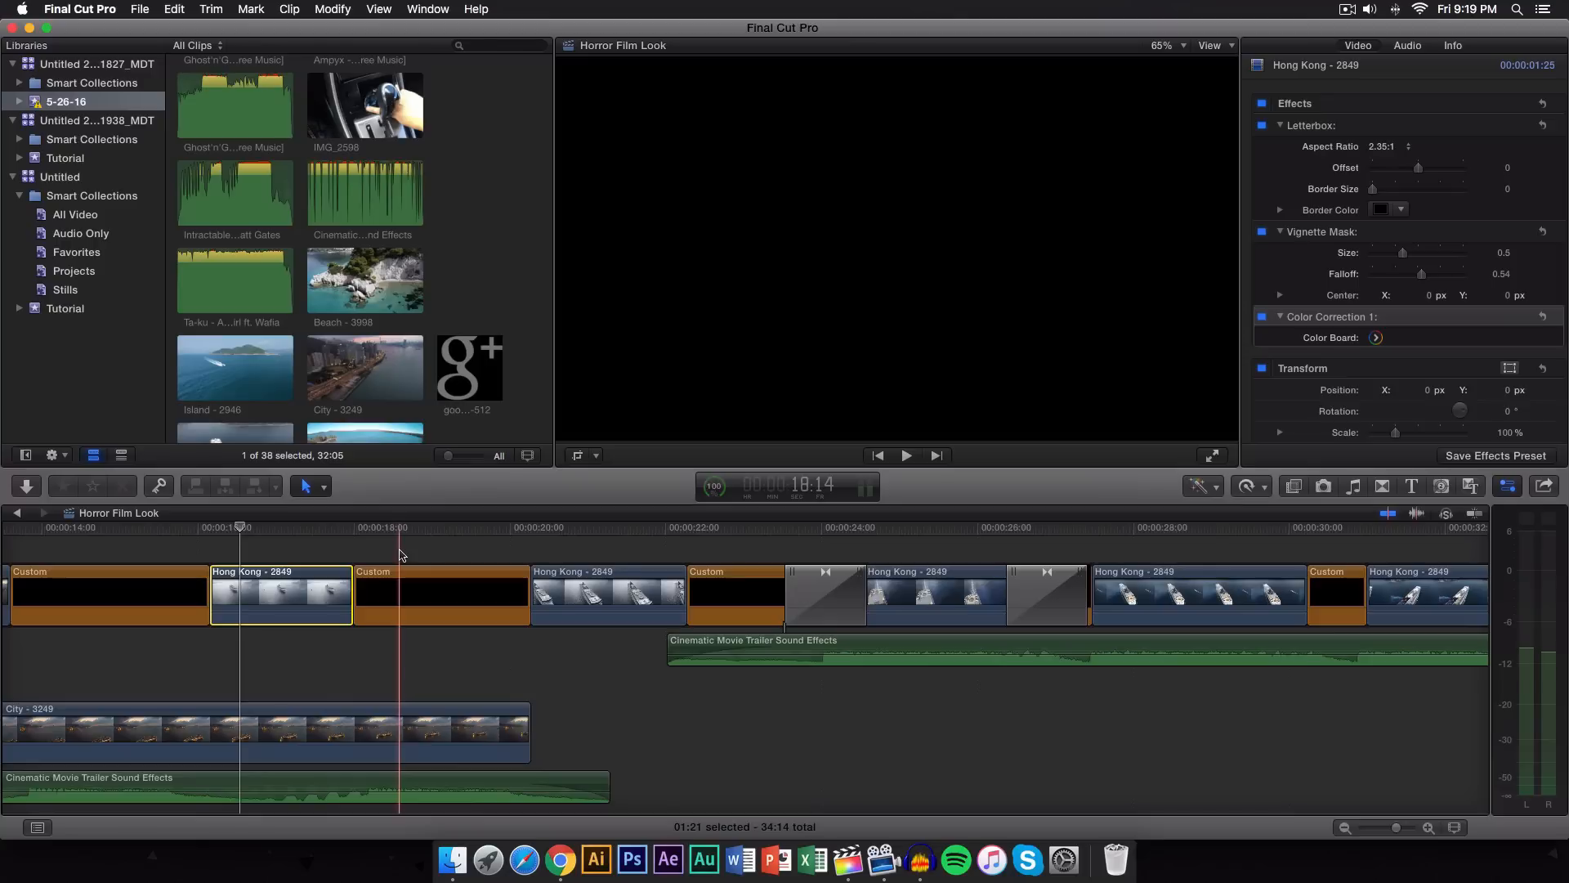
Cut the Hong Kong - 2849 clip from between the two Custom clips and paste it between the two preceding City - 3249 clips.
scroll(425, 589, left, 3)
scroll(463, 595, left, 2)
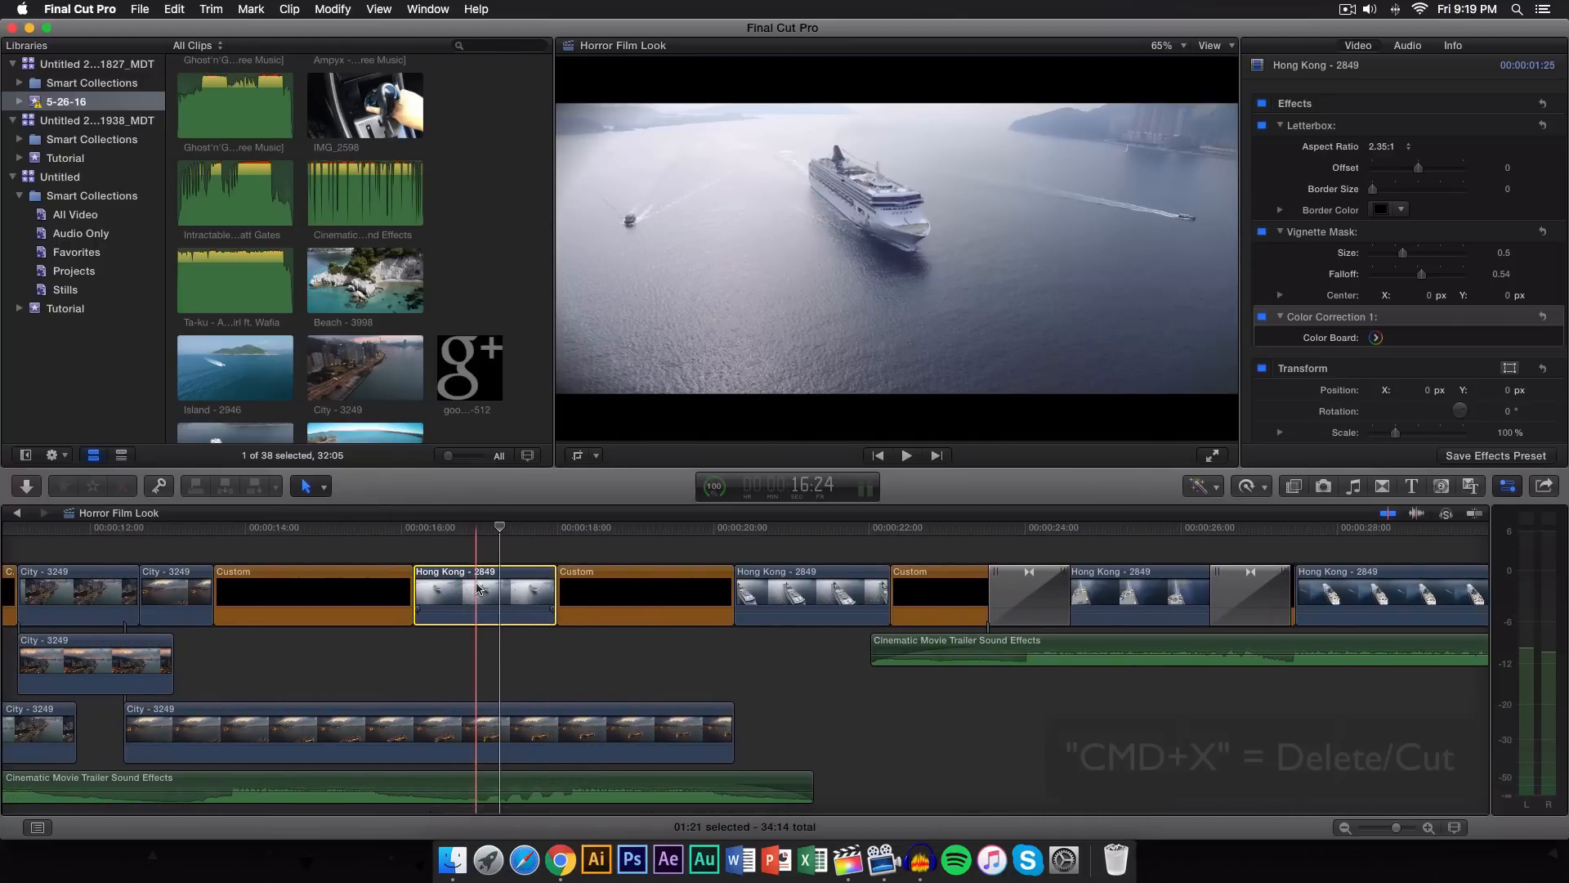
key(super+x)
key(super+z)
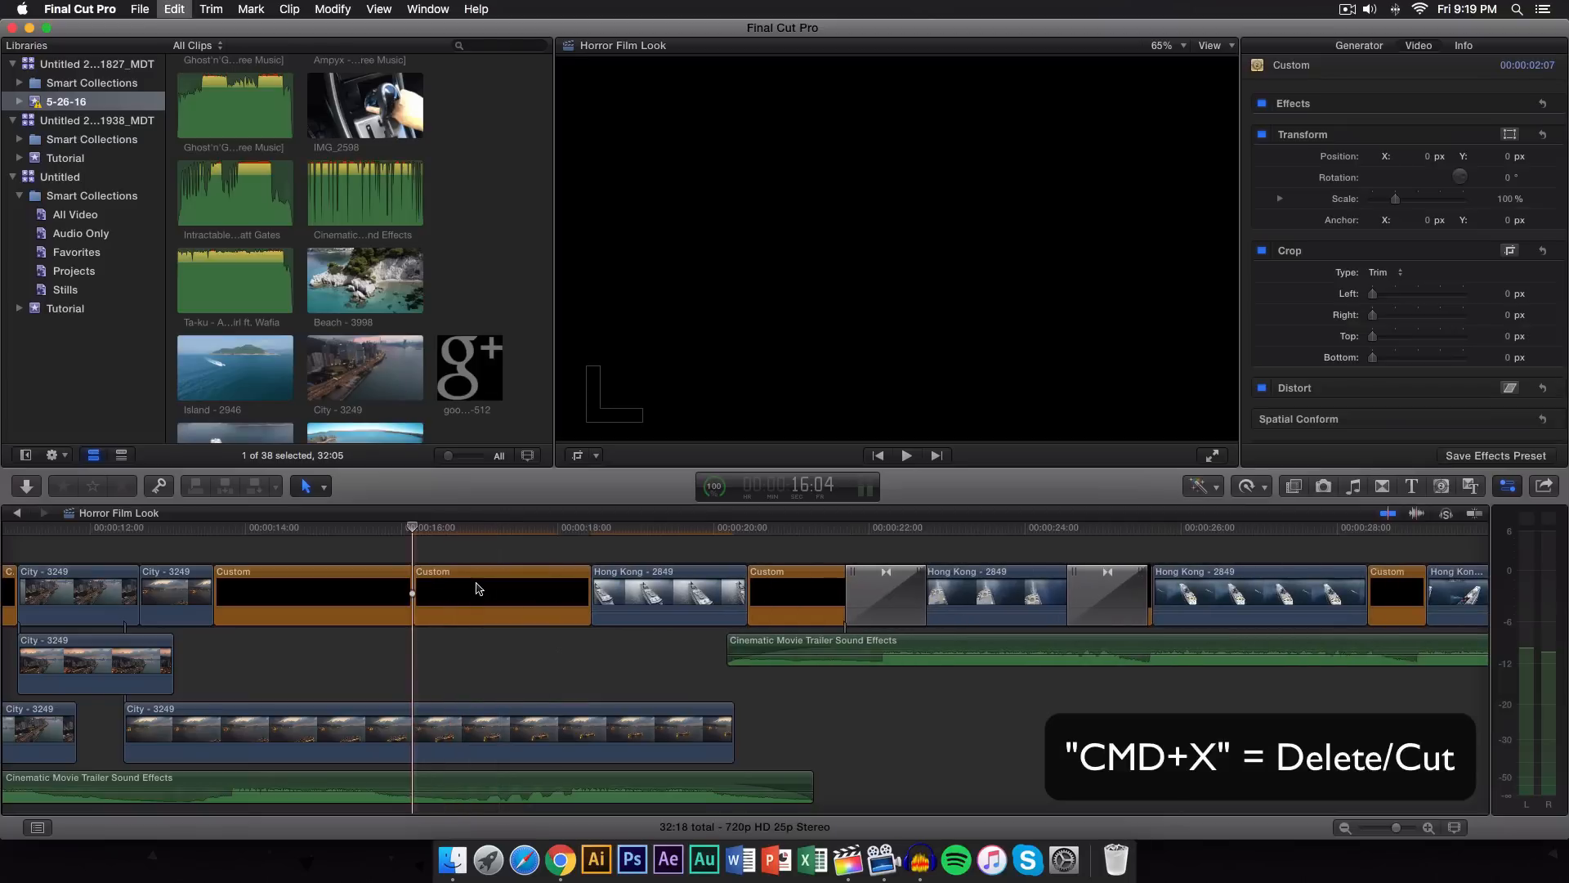
scroll(480, 588, left, 2)
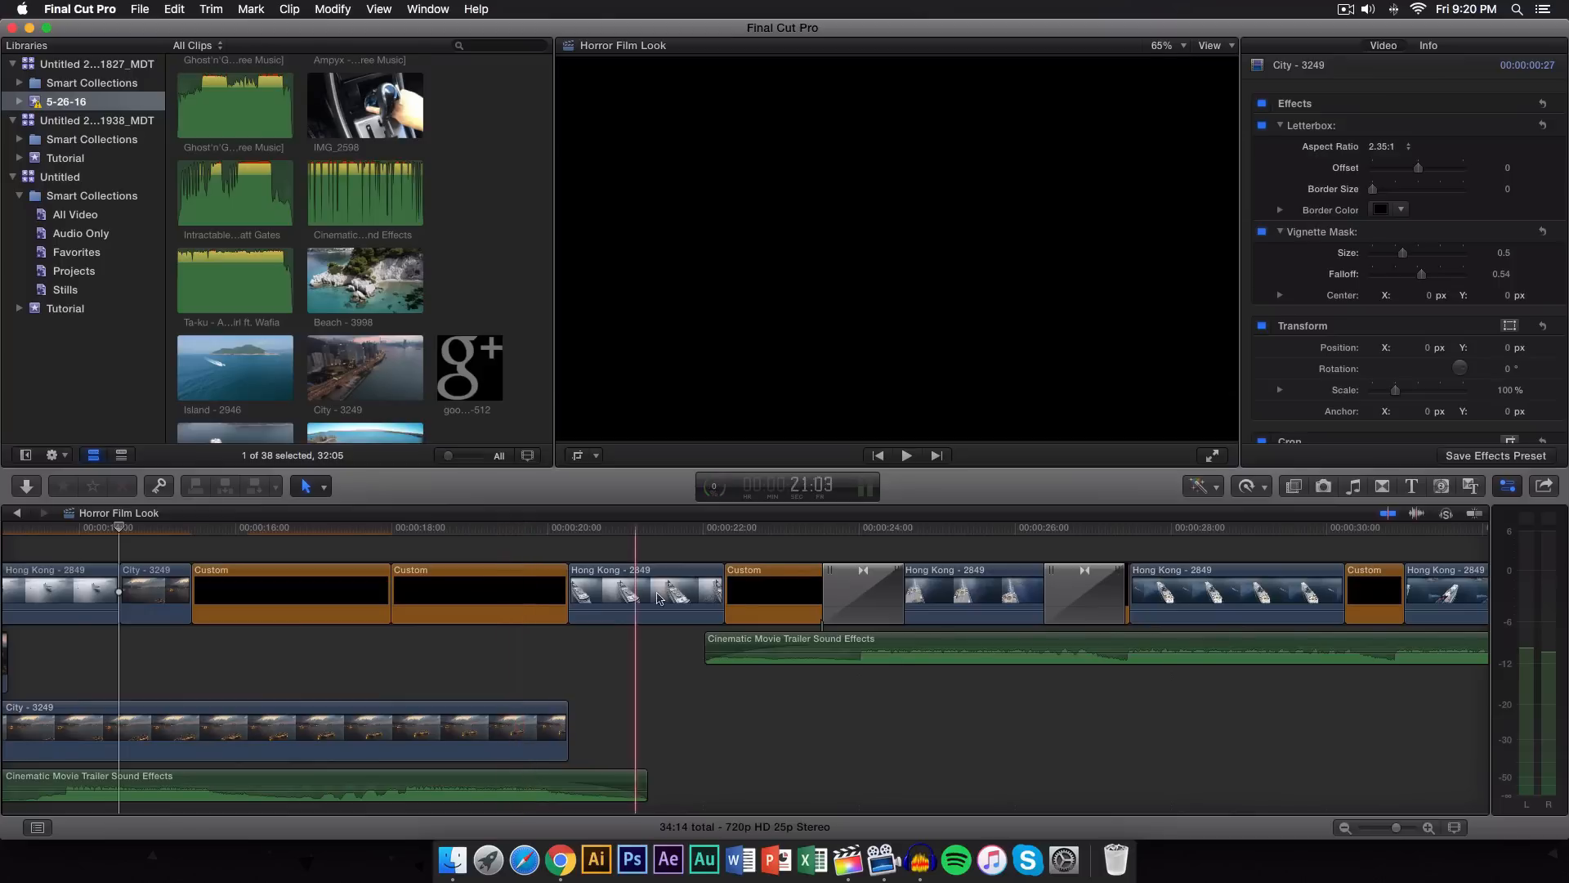
Place the playhead at 21:04 on the Hong Kong - 2849 clip, enter fullscreen playback and exit it.
click(638, 531)
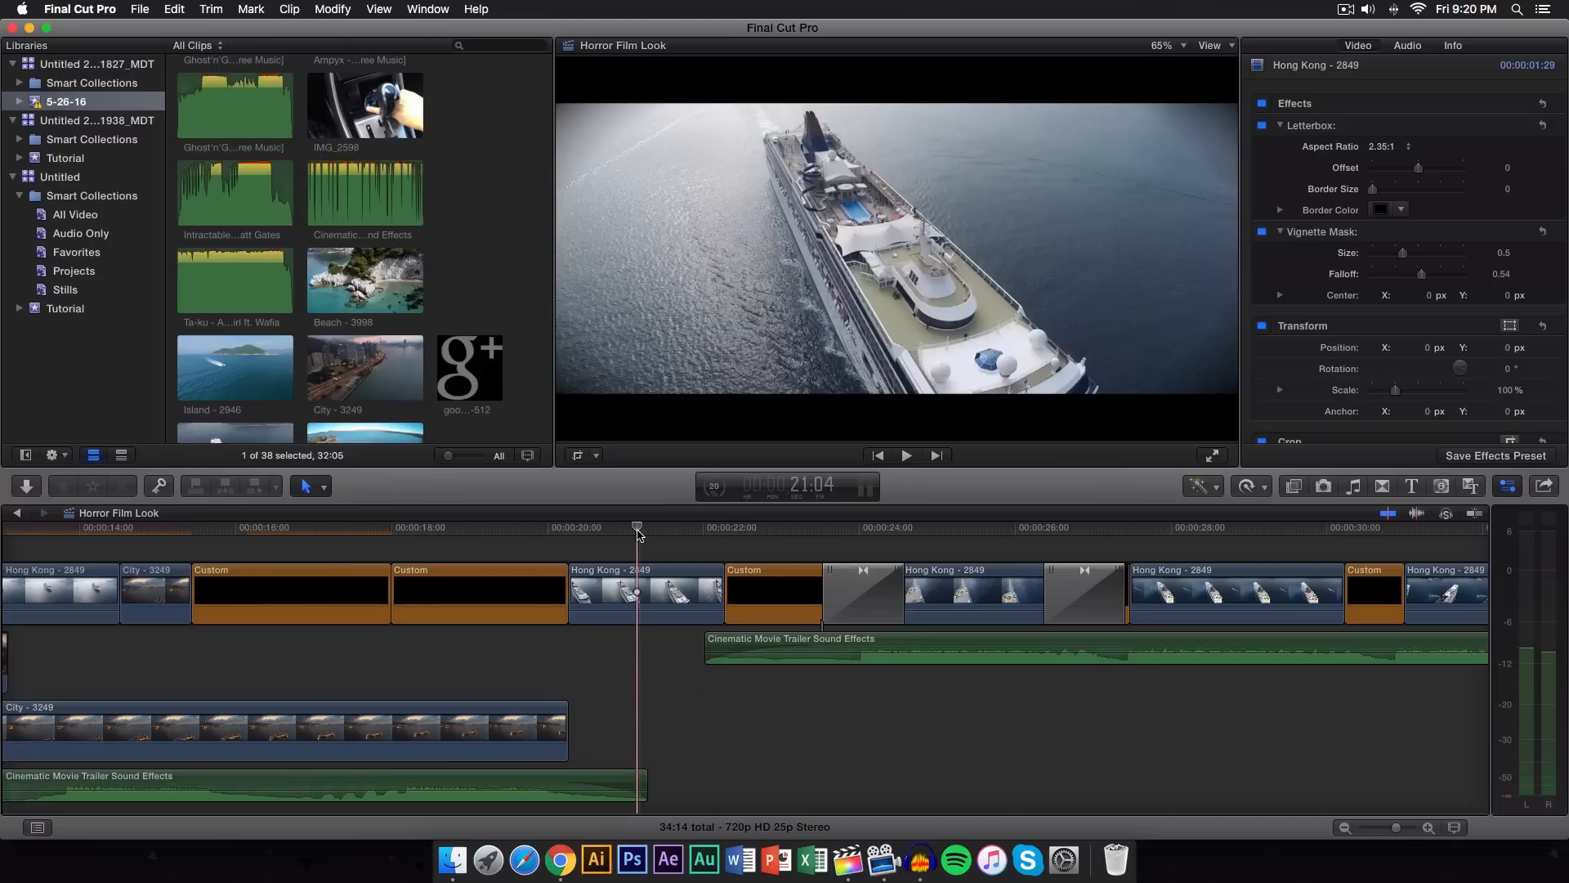
key(super+shift+f)
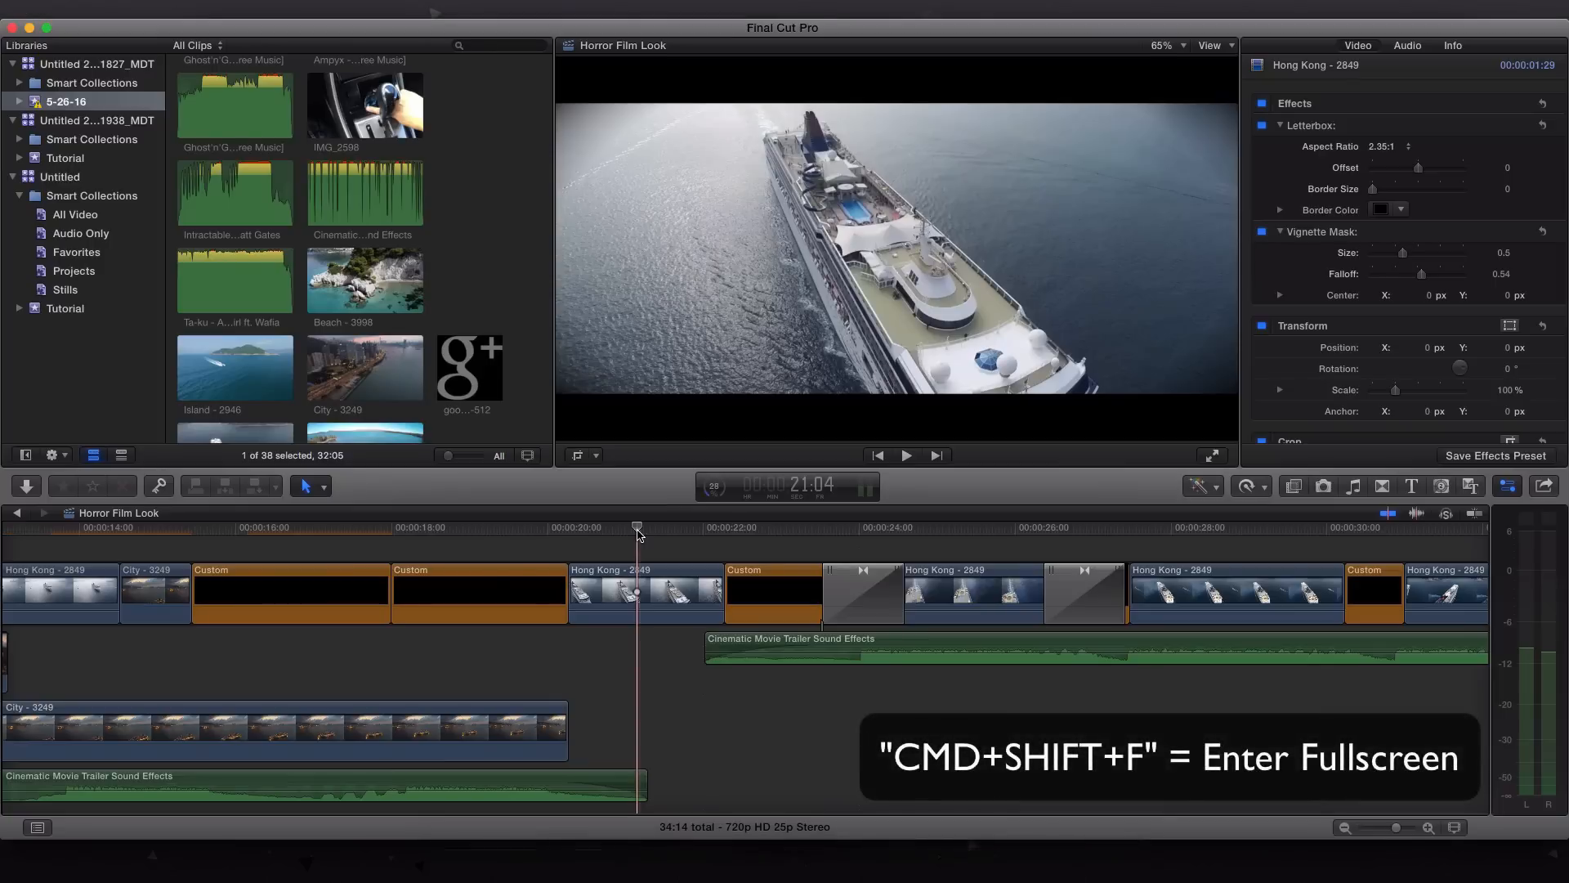
key(super+shift+f)
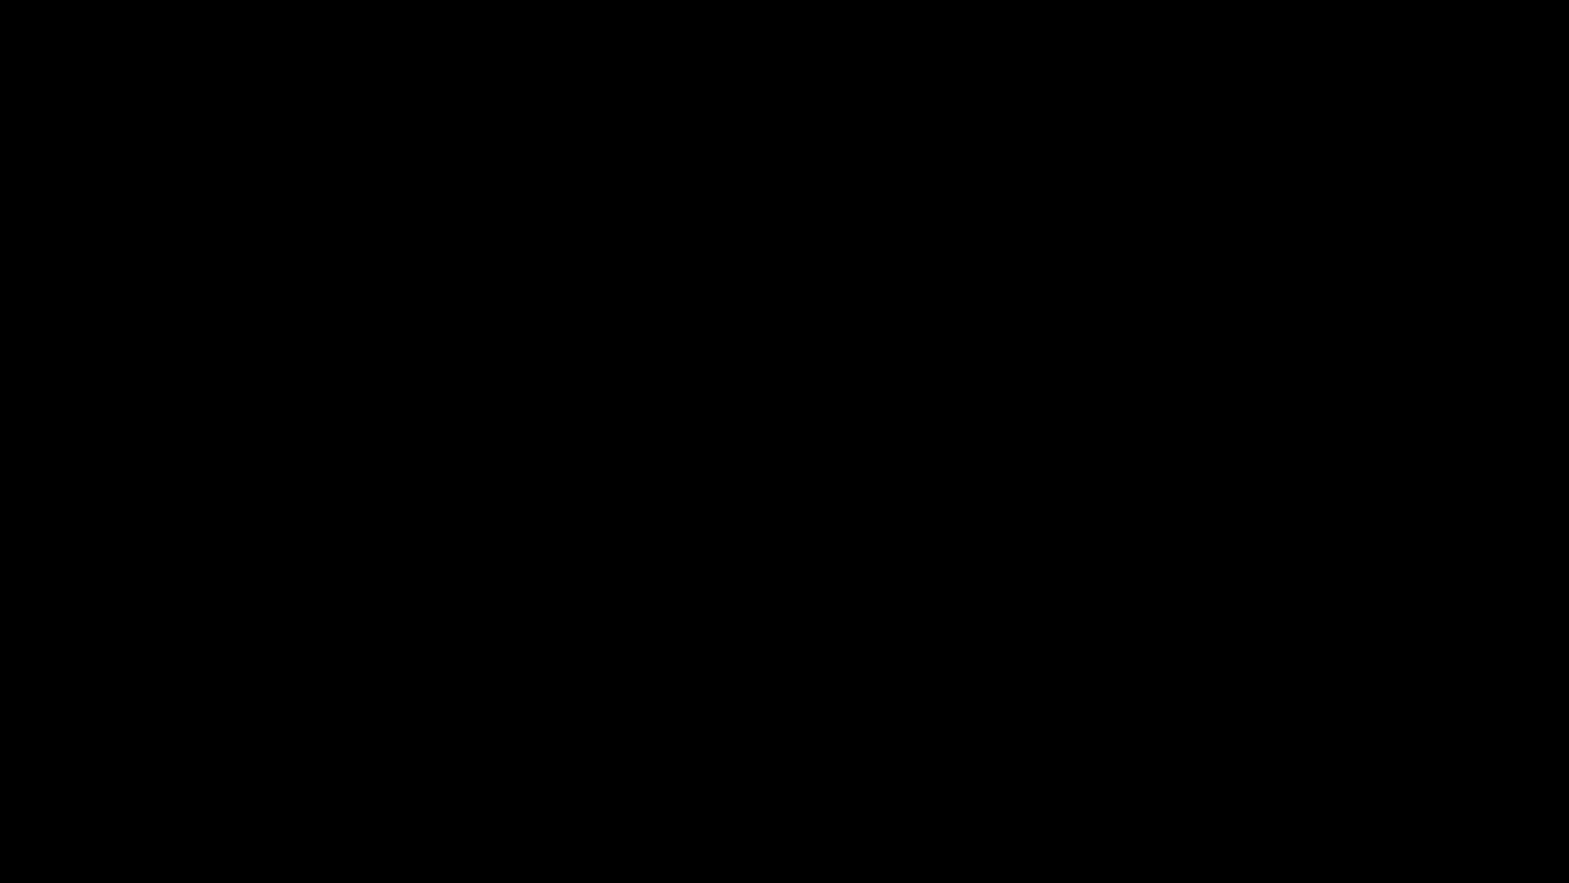
key(Escape)
Disable the Cinematic Movie Trailer Sound Effects clip running beneath the City and Hong Kong clips.
click(318, 778)
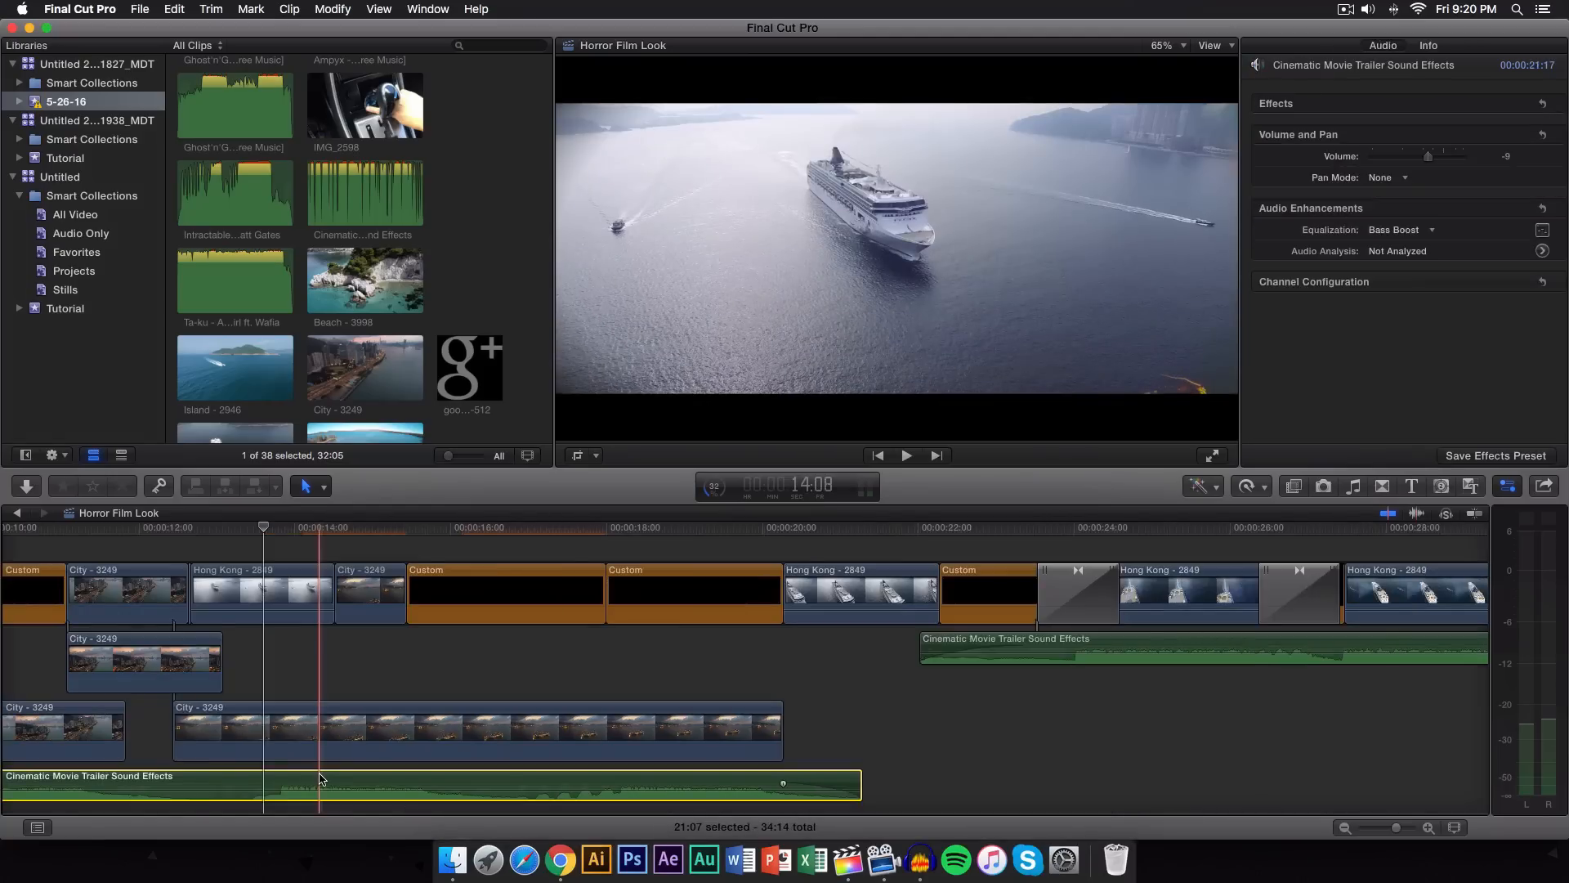
key(v)
scroll(376, 777, left, 2)
scroll(433, 776, left, 3)
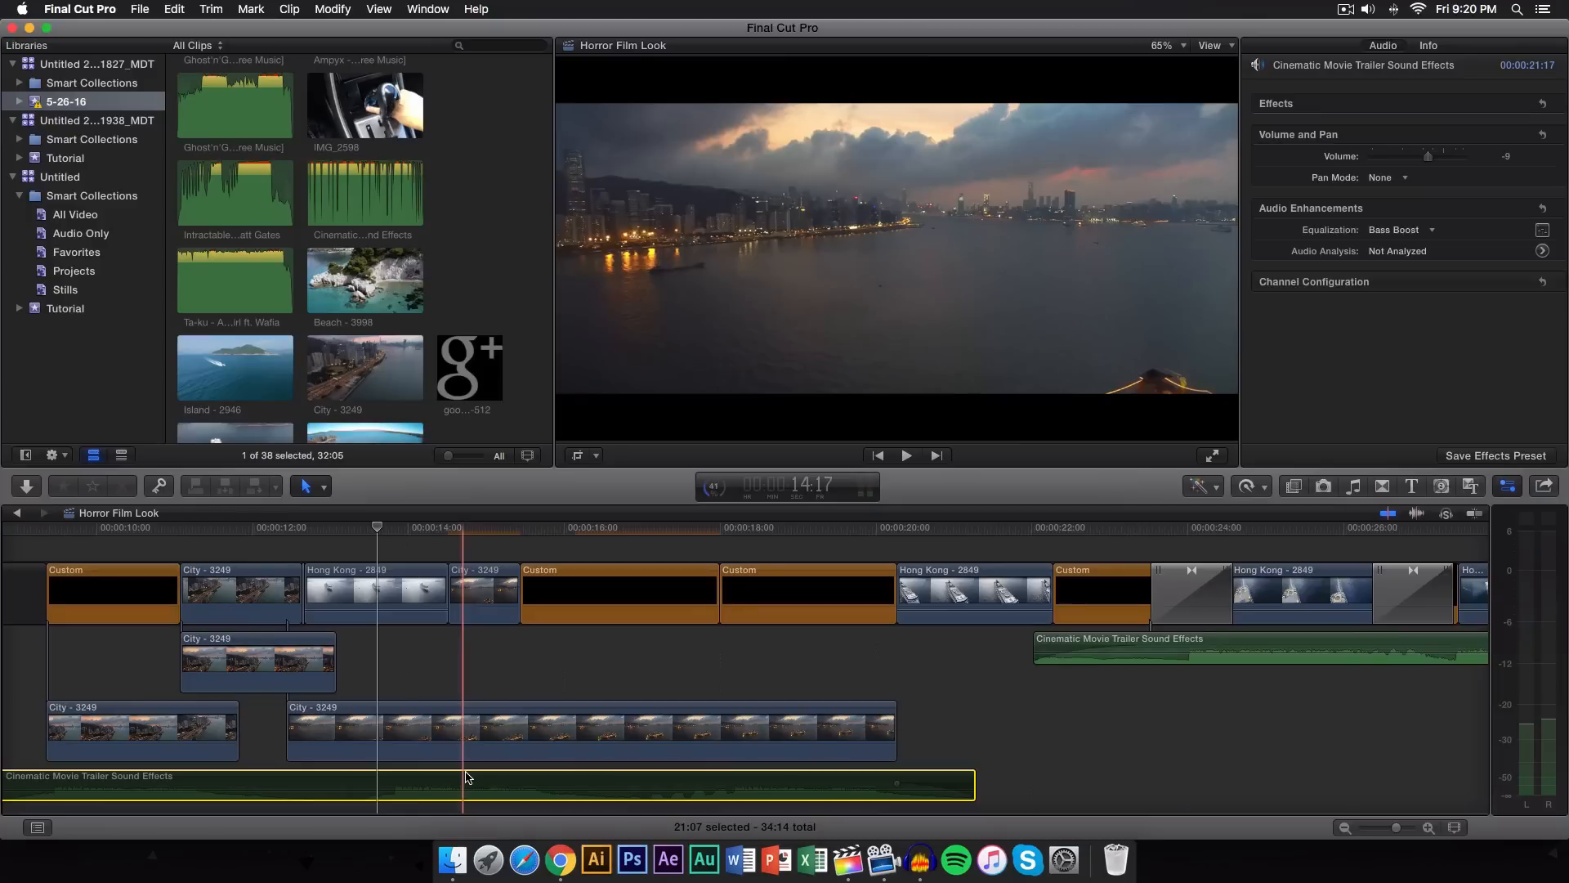
Play the timeline in fullscreen from the moved Hong Kong - 2849 clip and return to the normal view.
scroll(466, 777, left, 1)
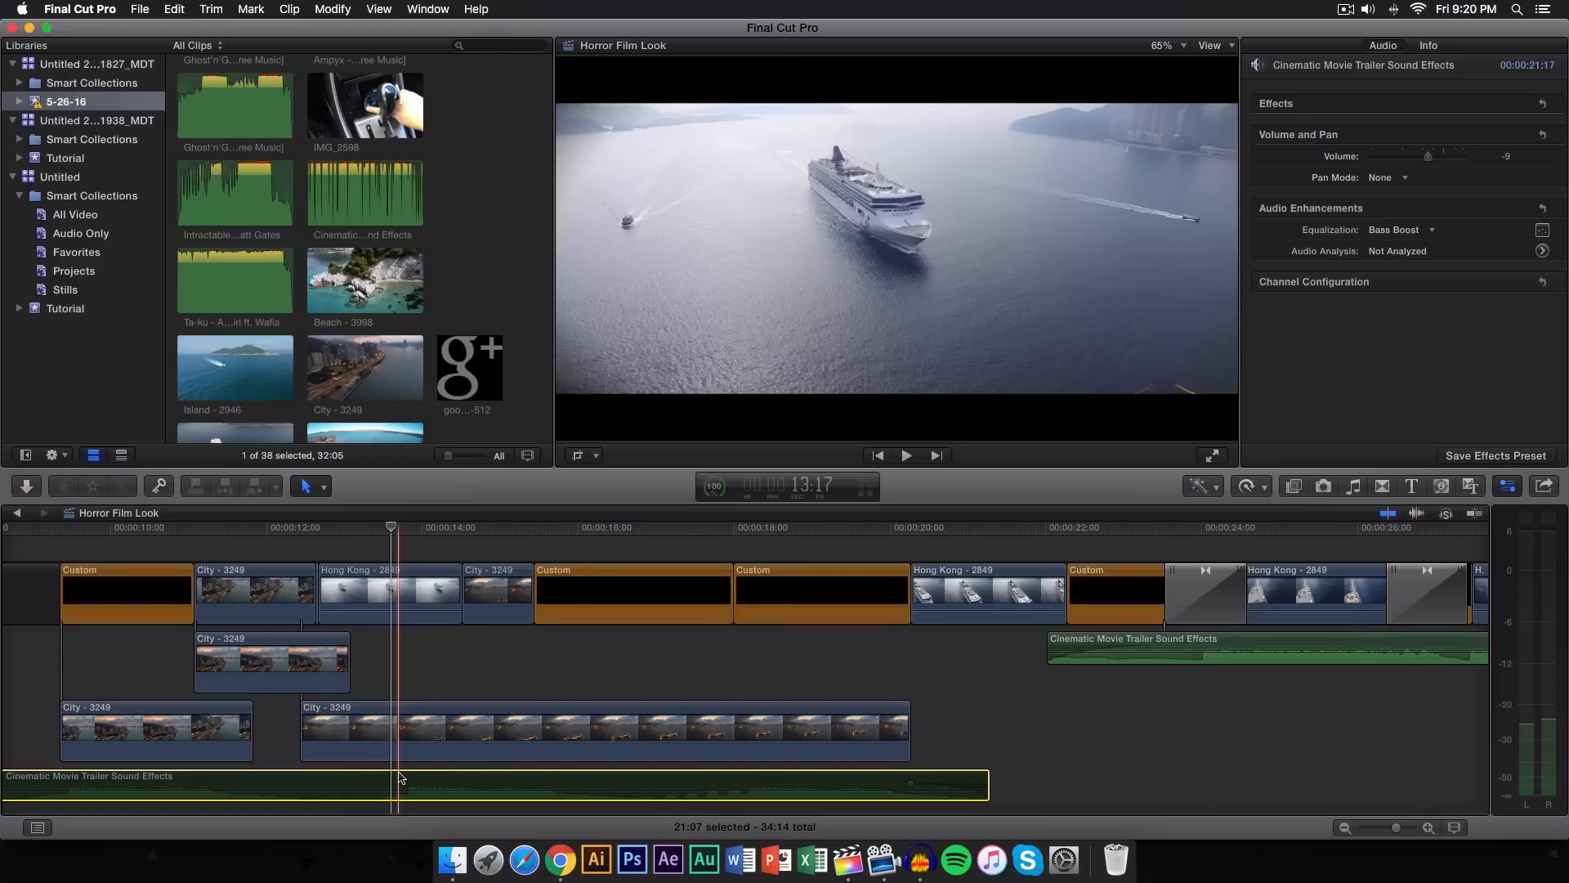
key(shift+super+f)
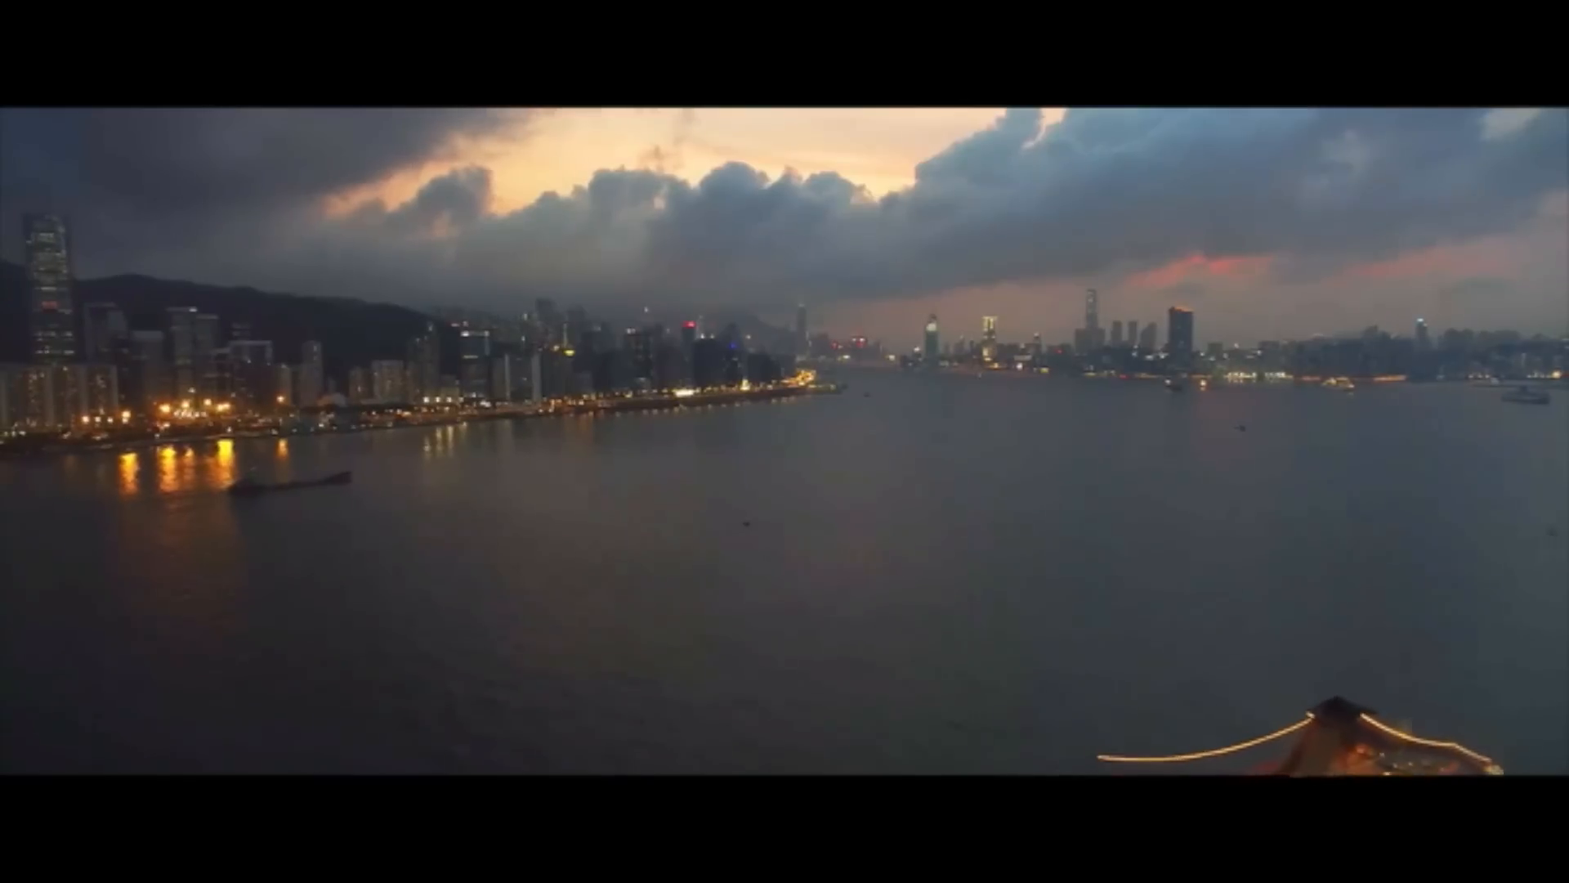
key(Escape)
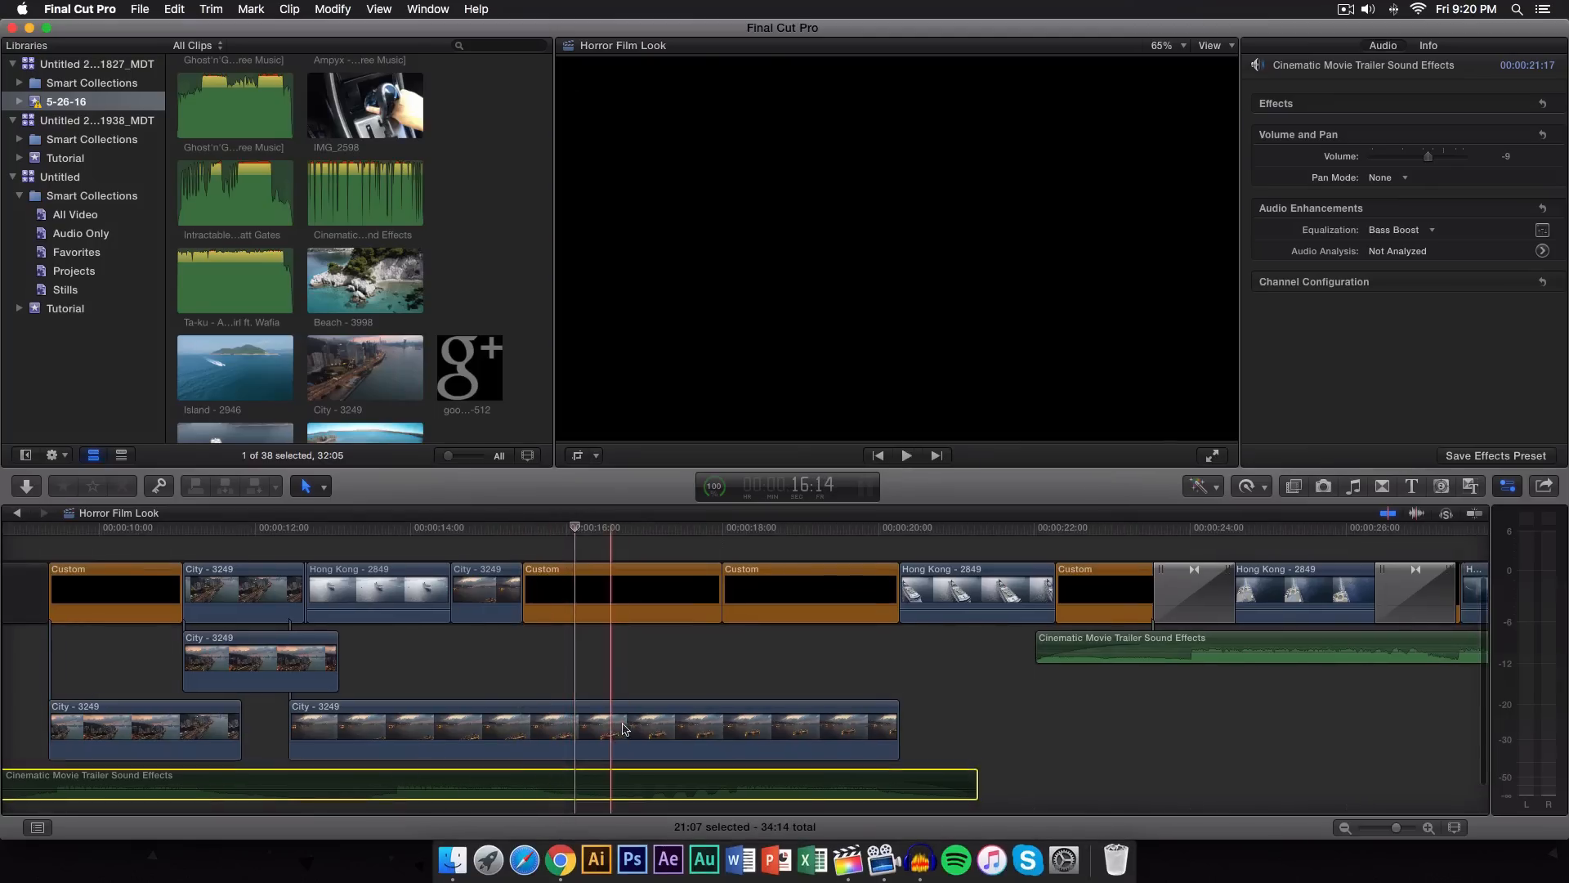
Open the Background Tasks window, look over its task list and close it.
scroll(625, 729, right, 2)
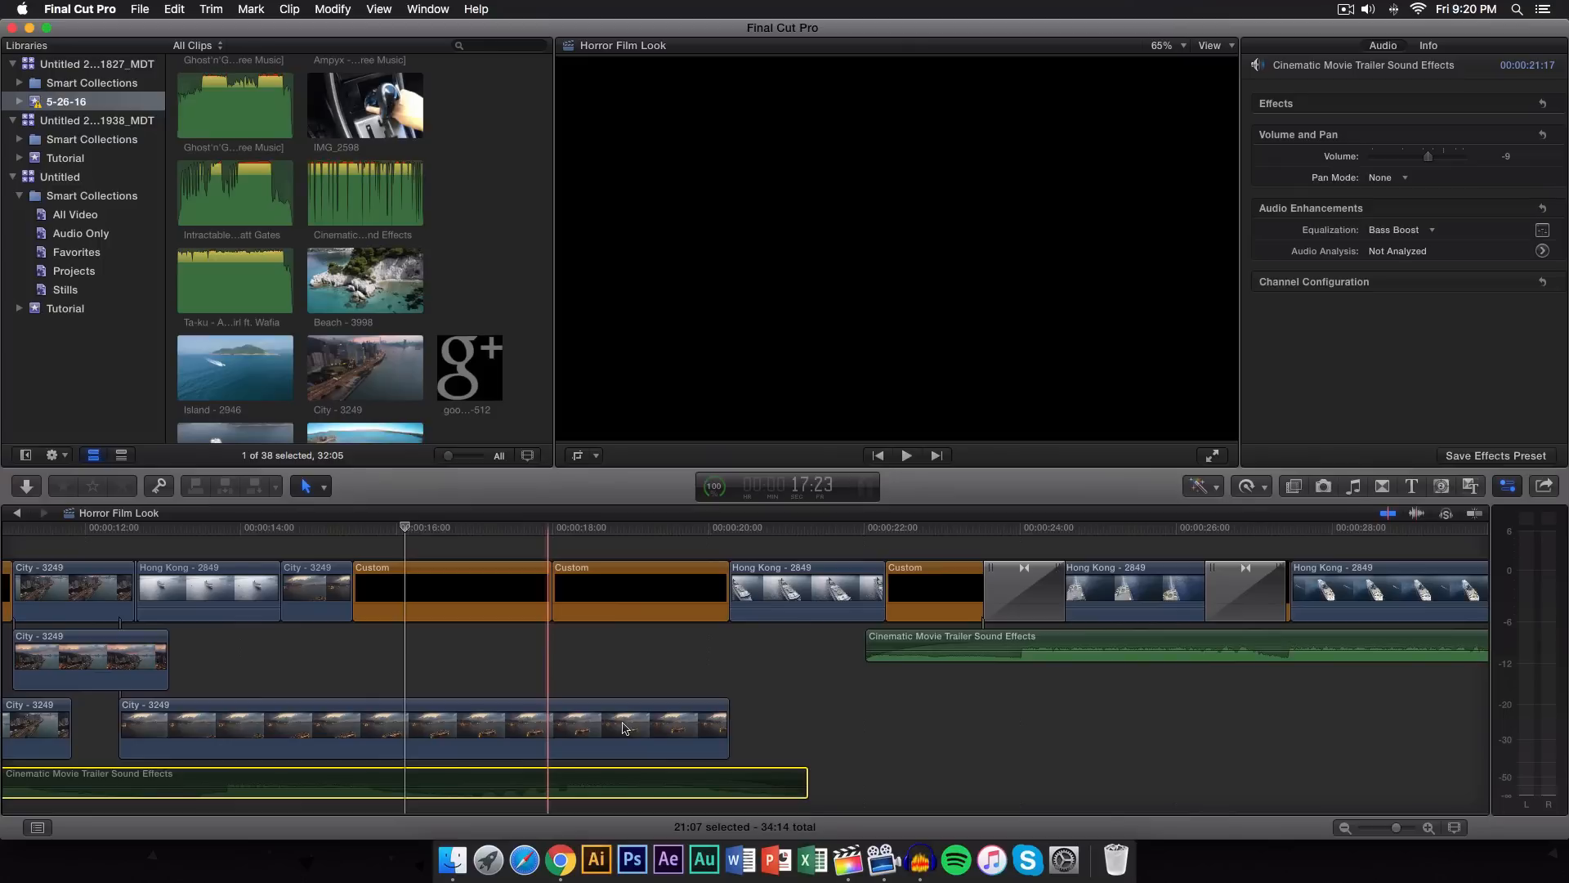
key(super+9)
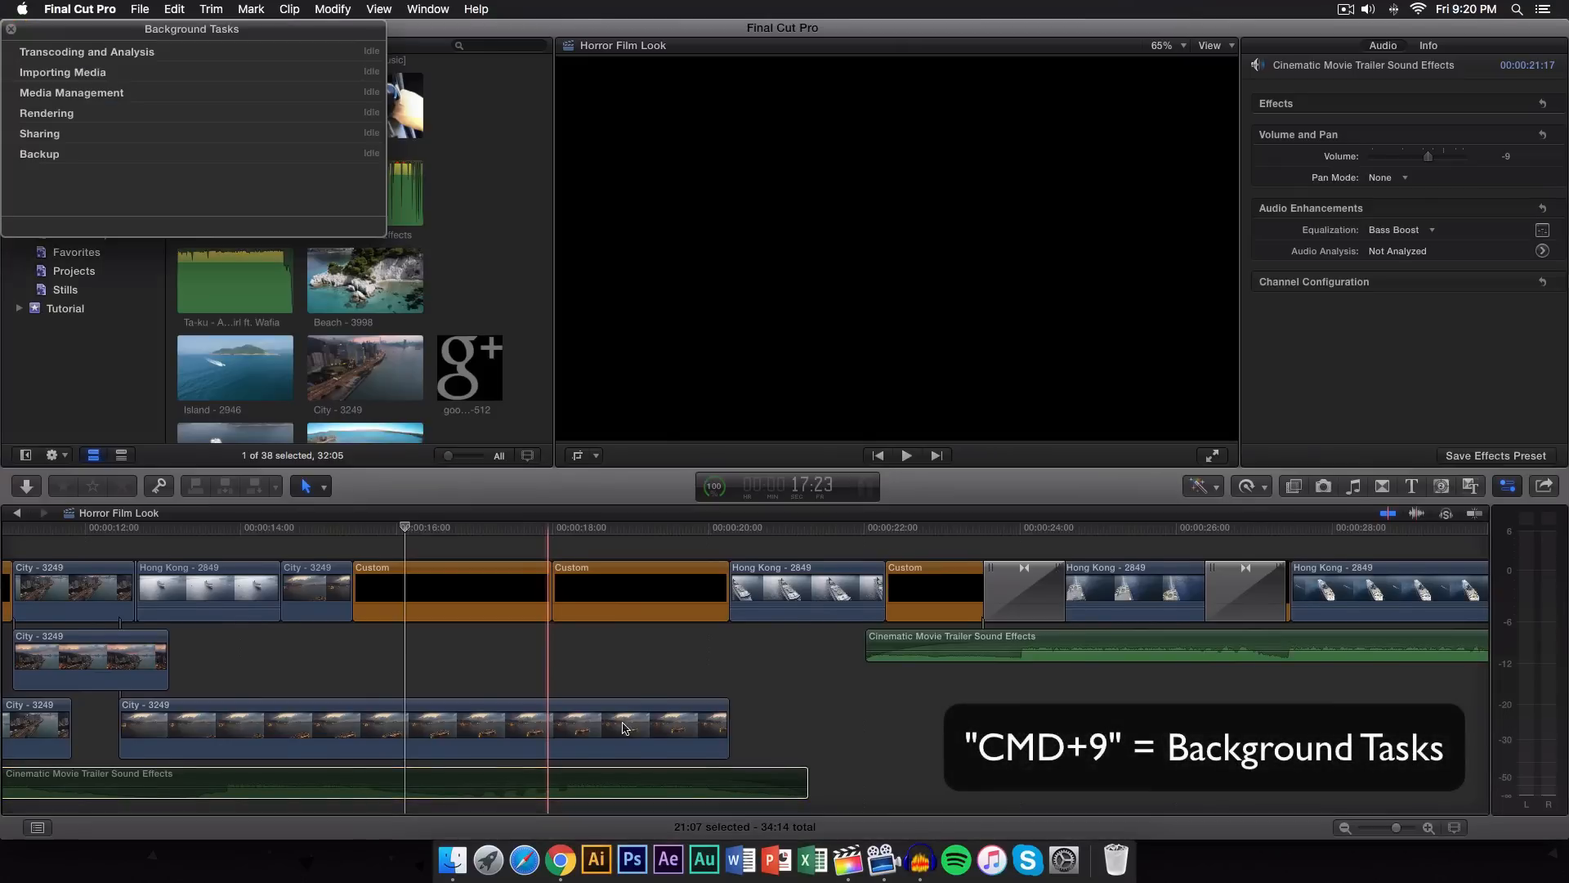
scroll(623, 729, down, 1)
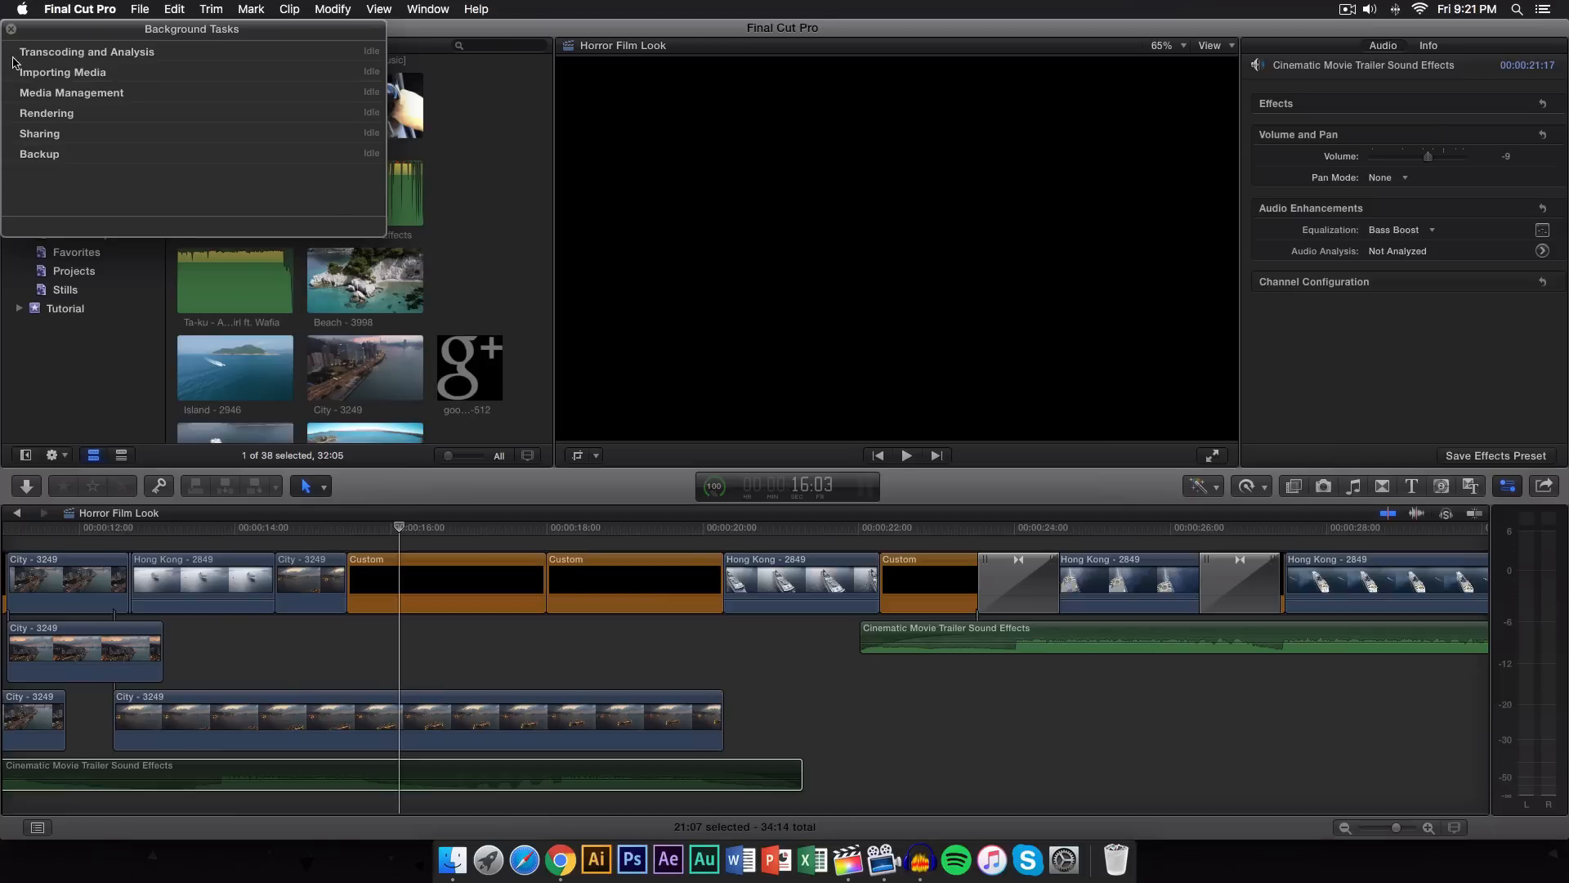
click(11, 29)
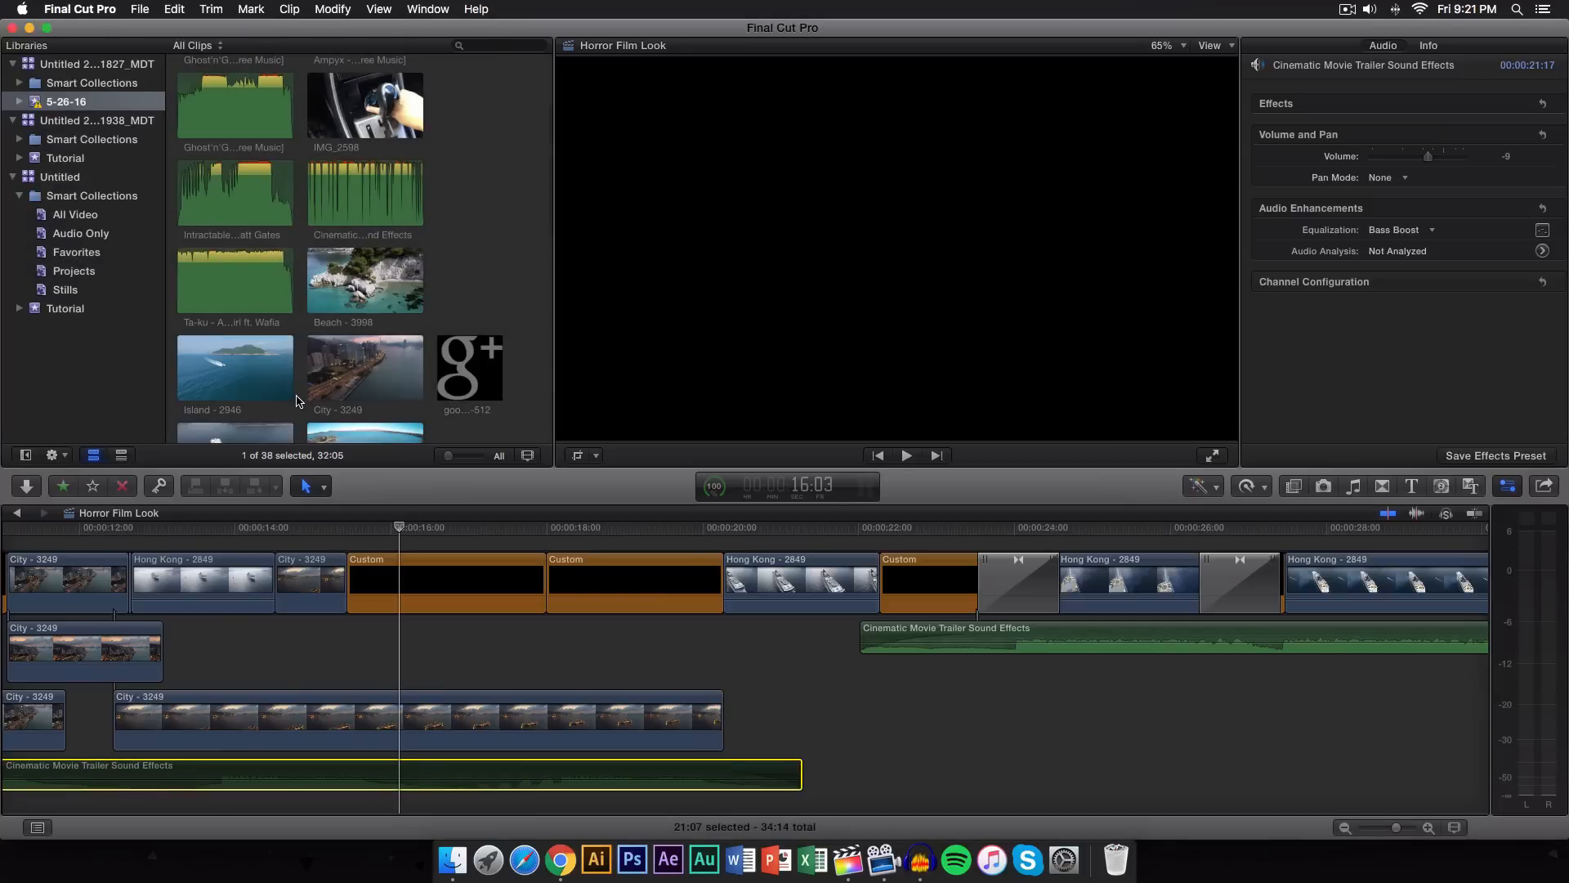
Open the Hong Kong - 2849 clip near 13:24 in the Precision Editor and switch to the edit point at its end.
click(296, 402)
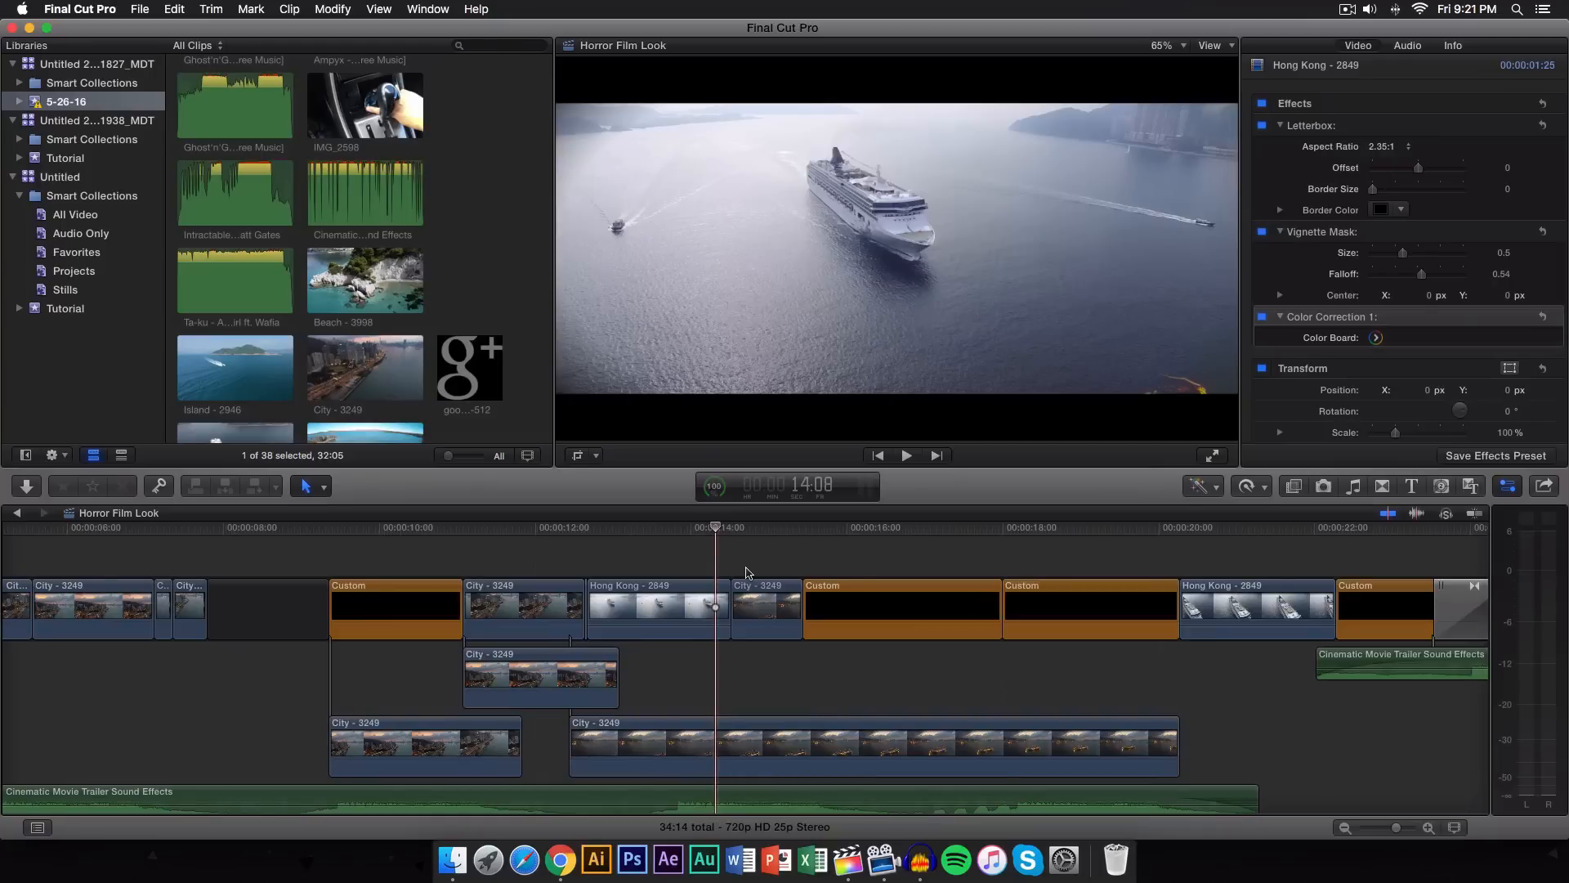
click(688, 595)
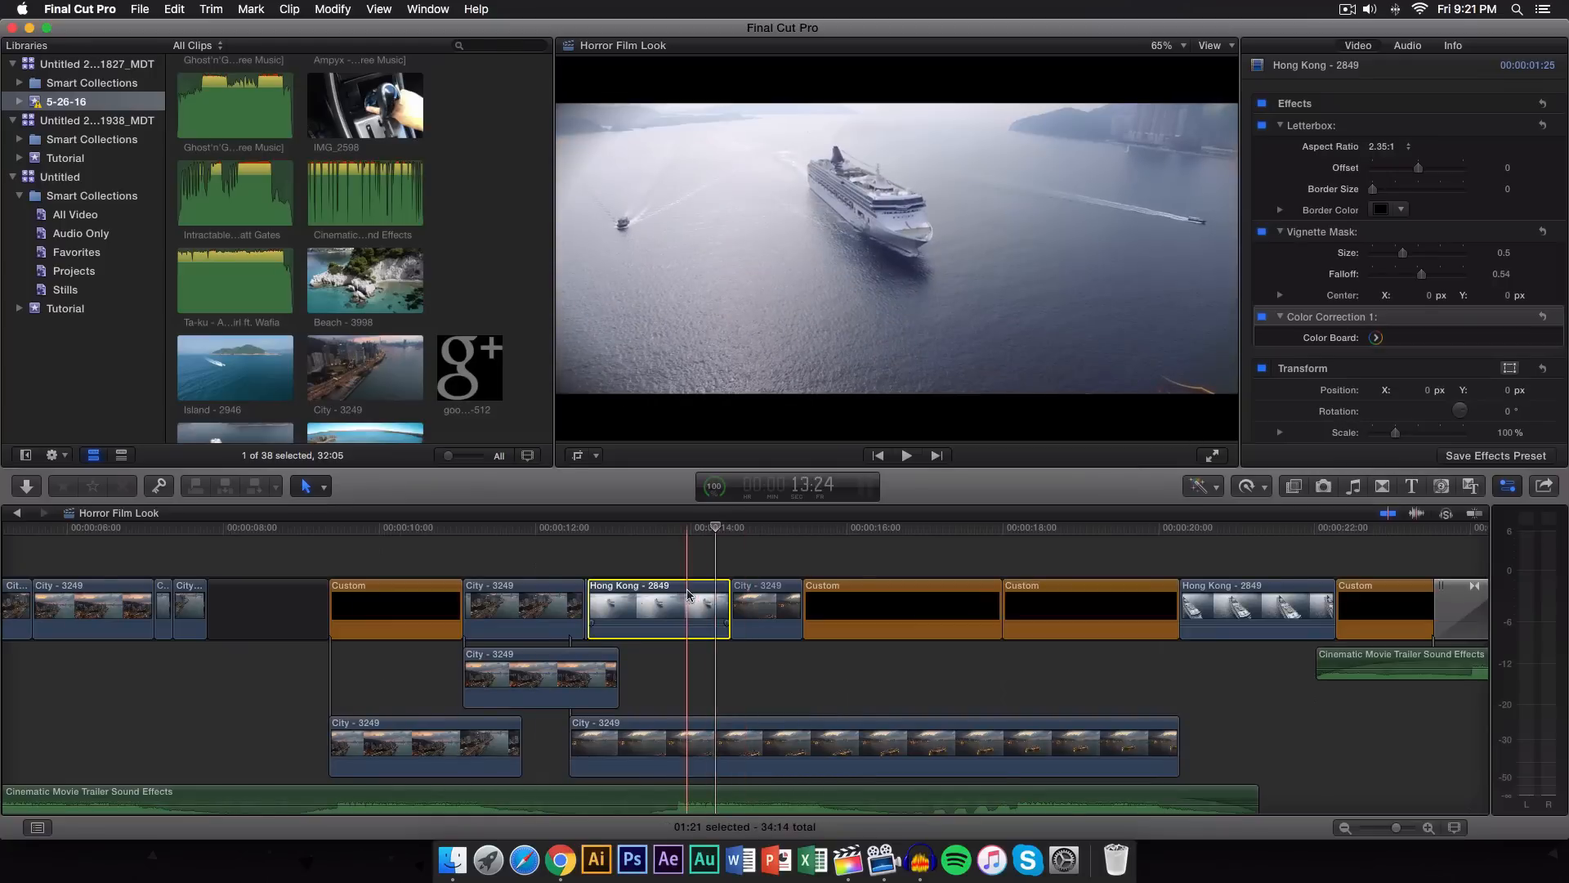
key(ctrl+e)
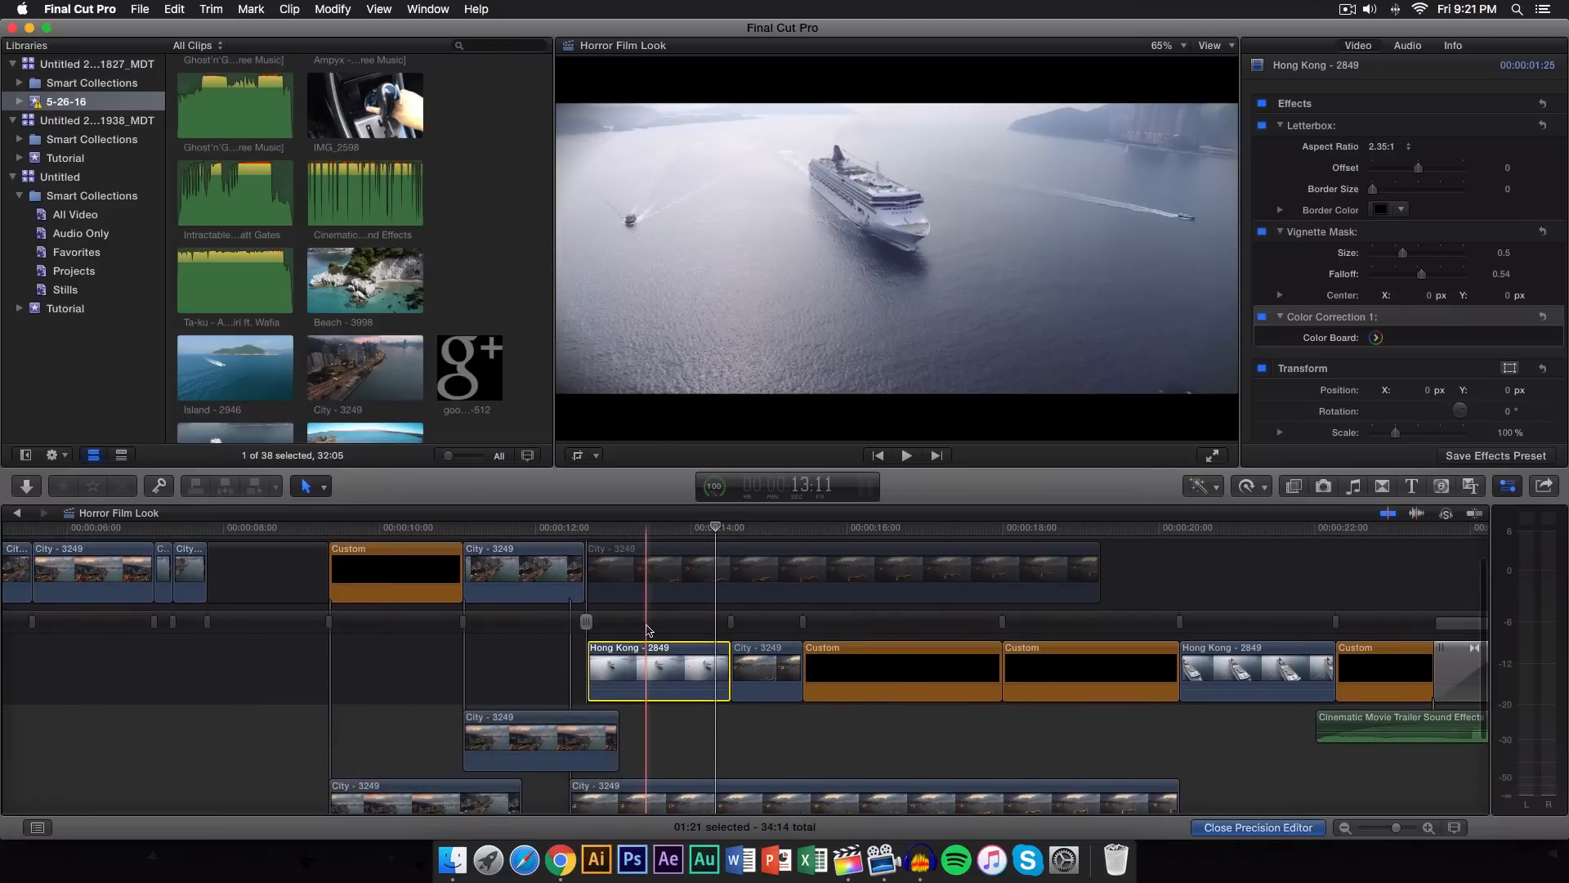
scroll(646, 631, down, 2)
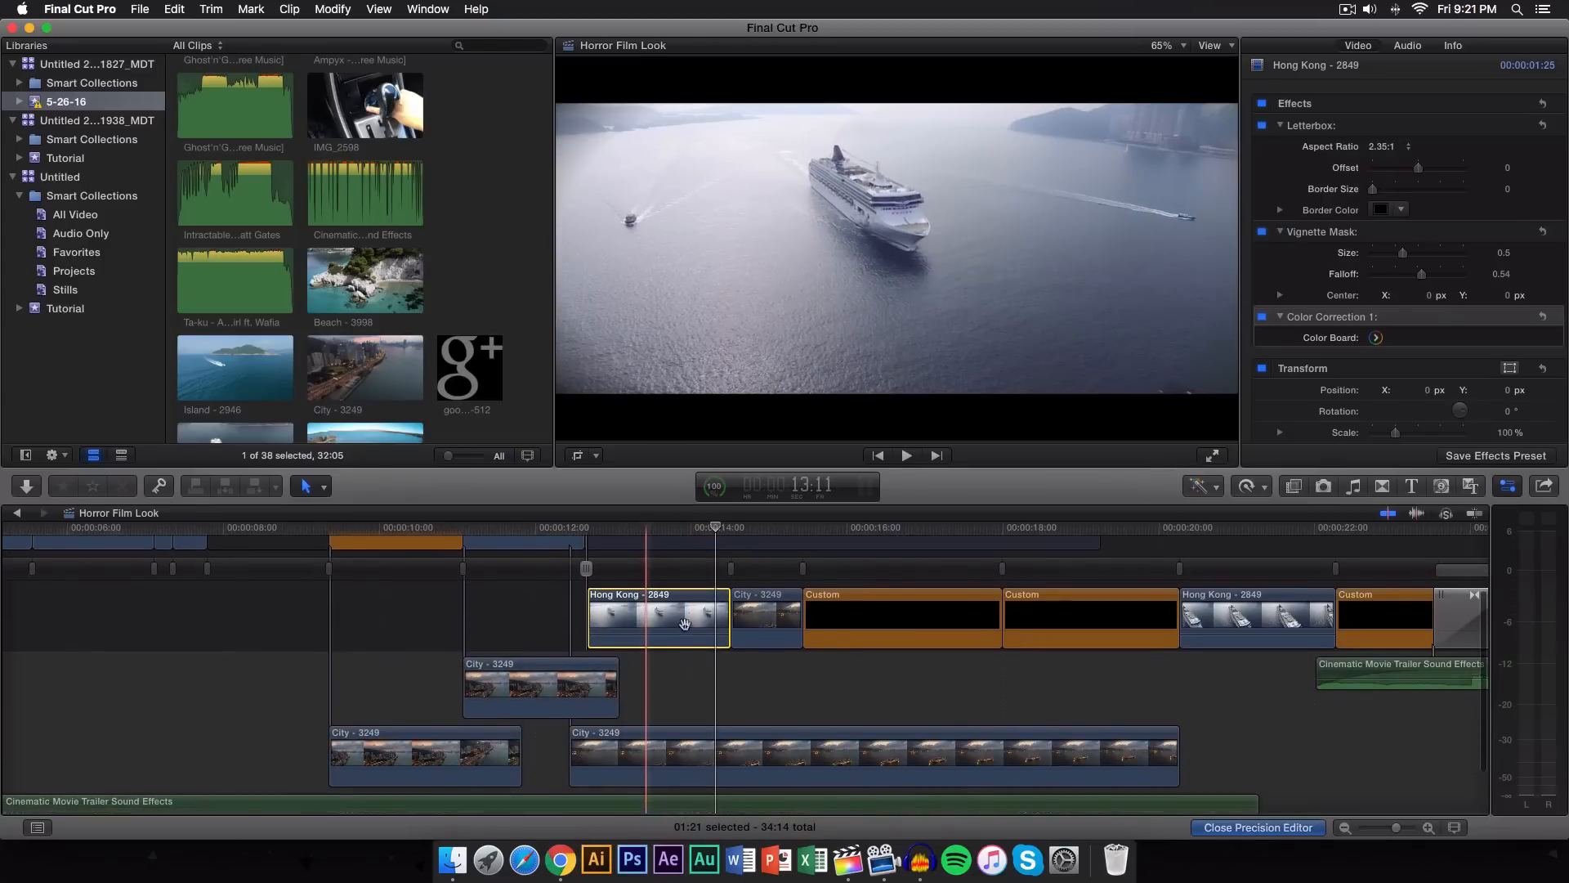
click(730, 570)
click(730, 570)
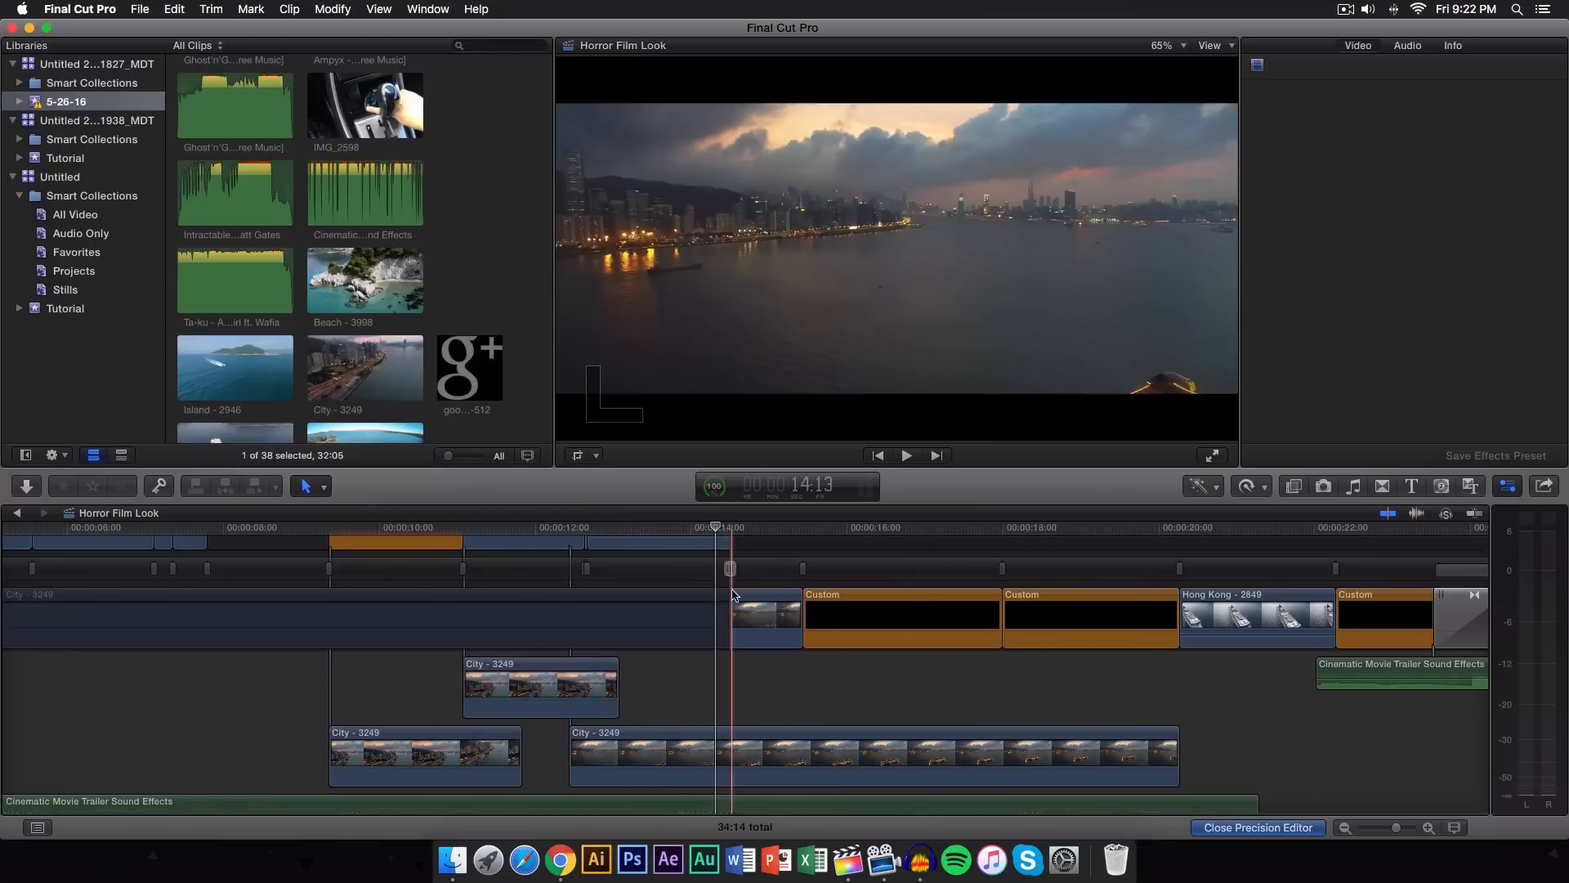
Shorten the end of the Hong Kong - 2849 clip by 4 frames to 1:17 and close the Precision Editor.
scroll(727, 585, up, 2)
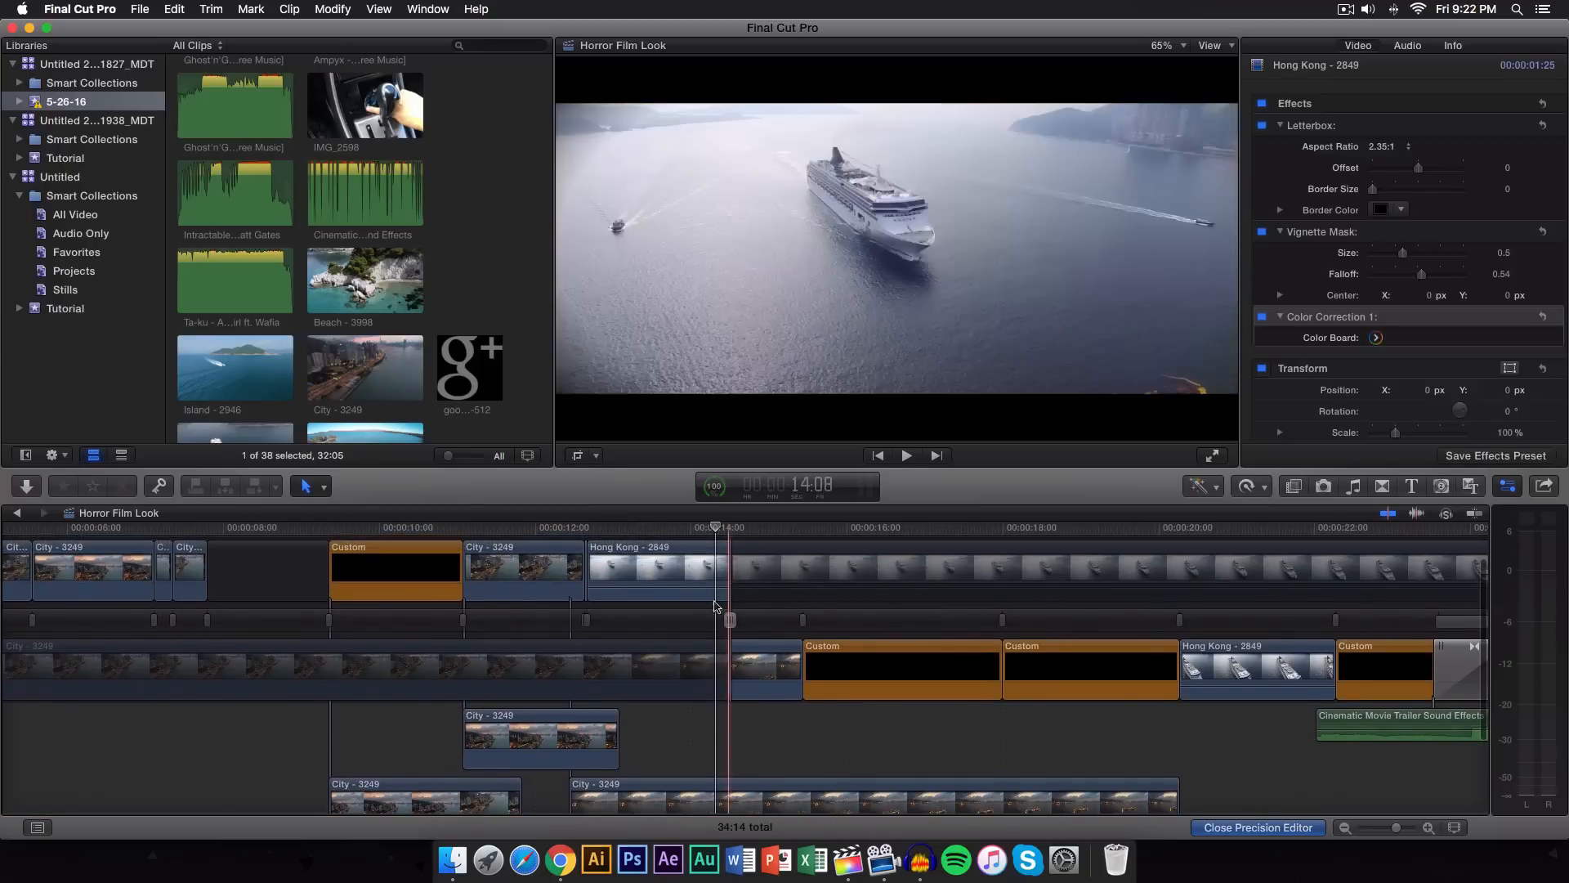
drag(710, 566, 720, 565)
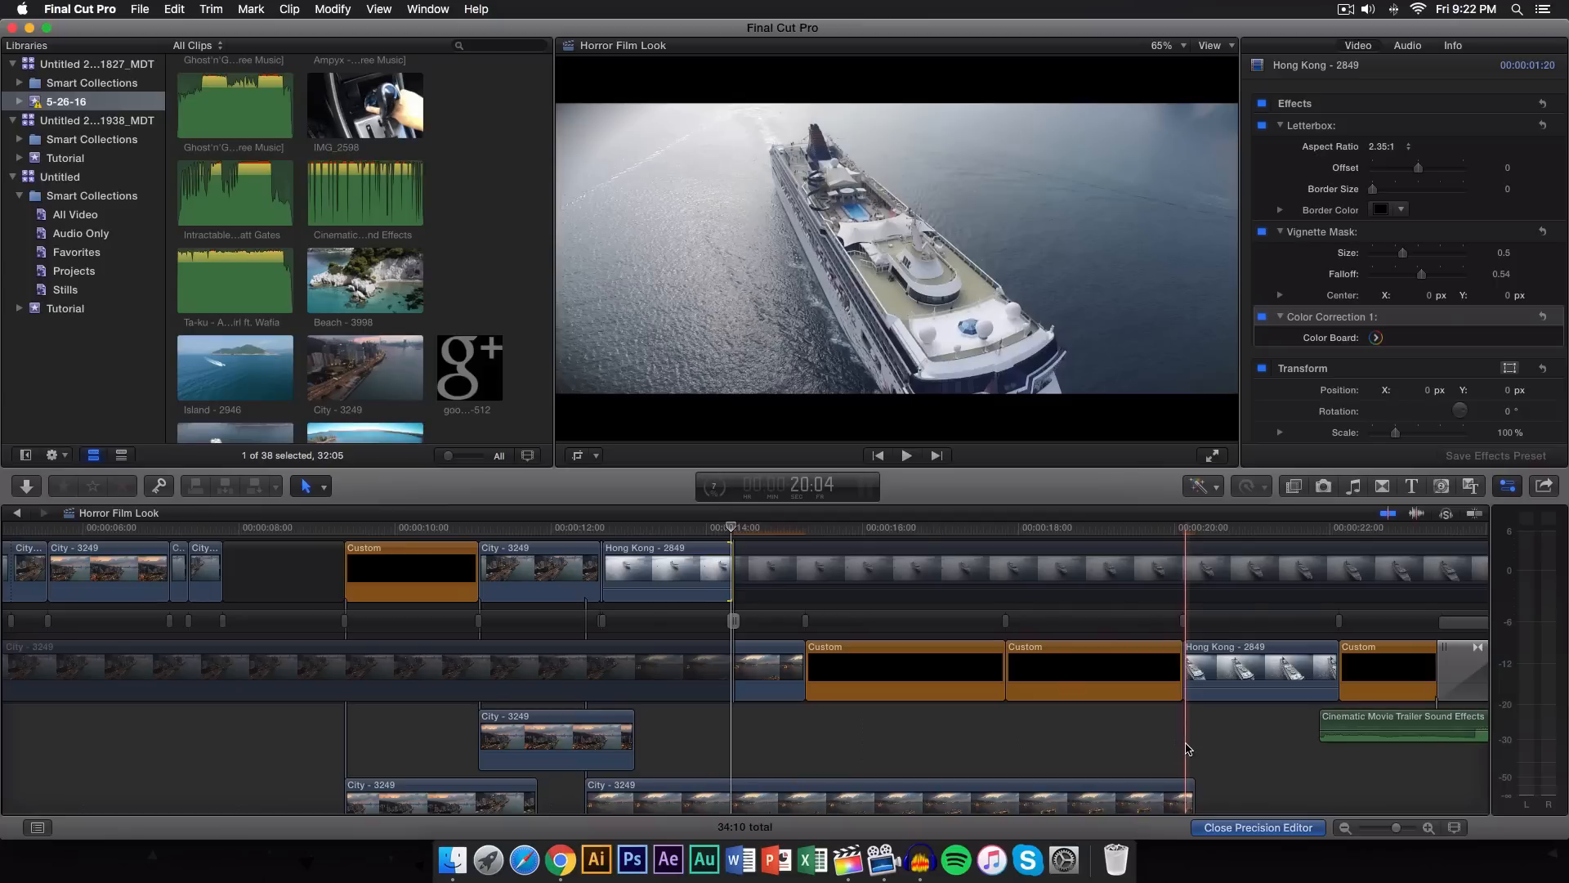
key(Escape)
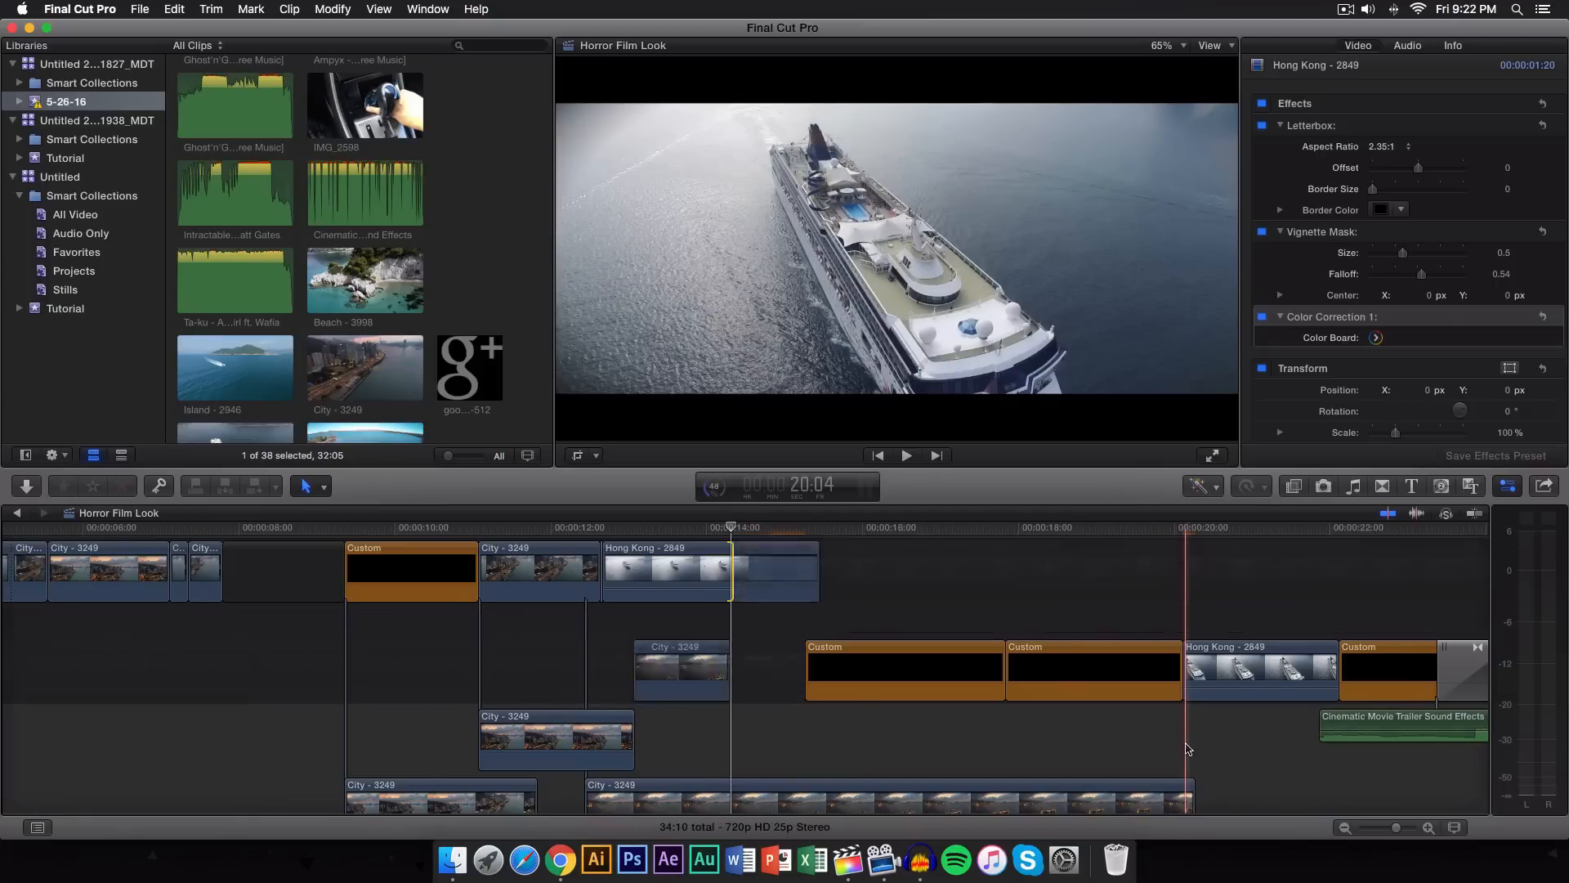
Add a marker at 13:20 on the Hong Kong - 2849 clip.
scroll(753, 654, right, 2)
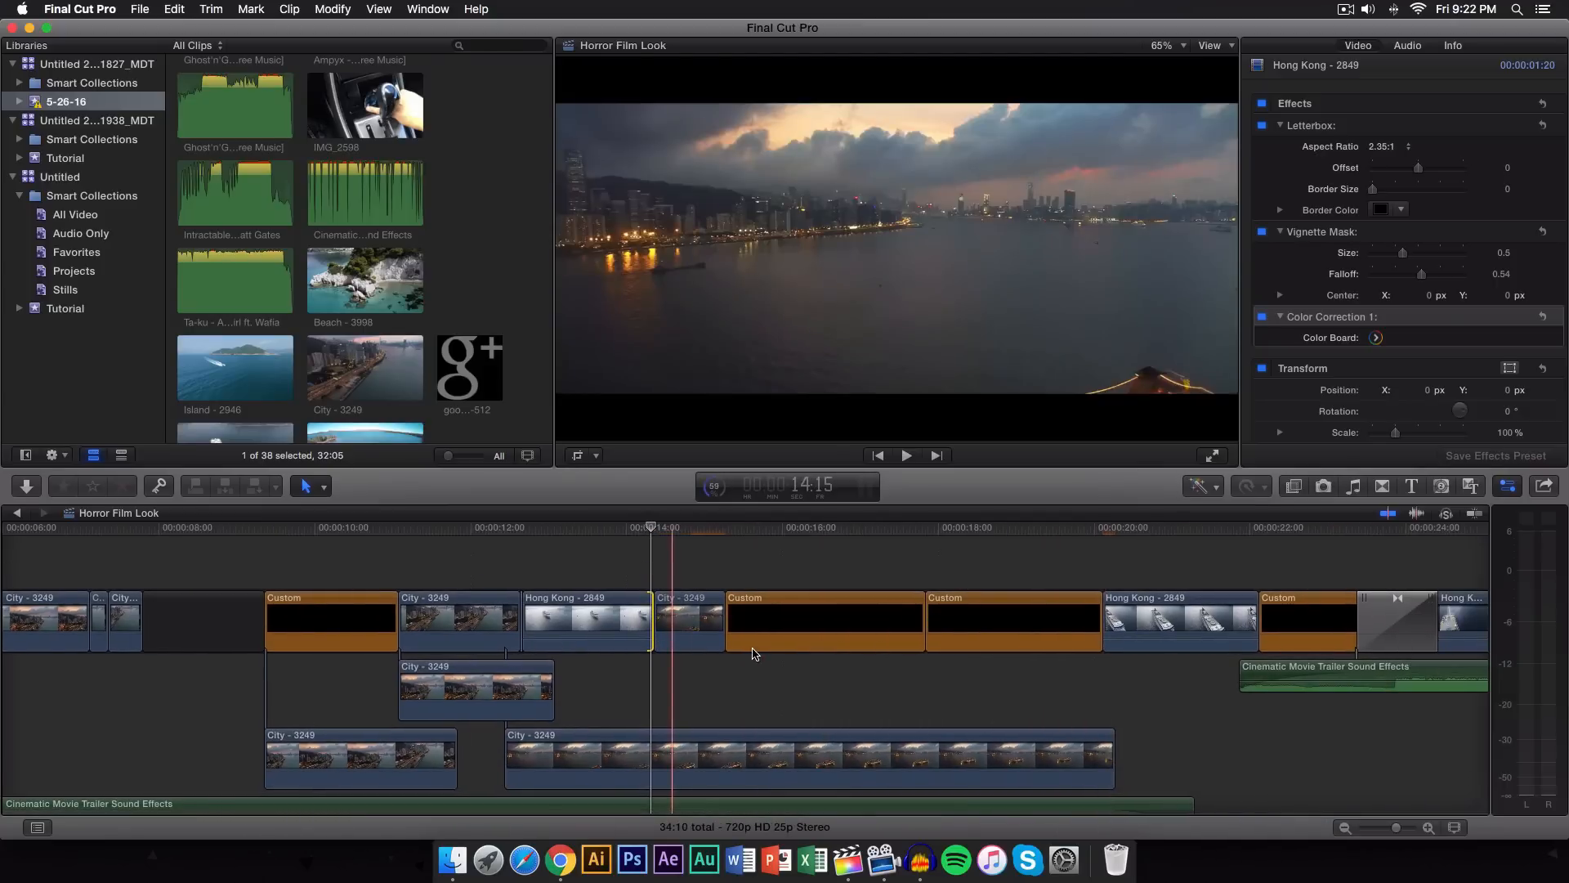
click(555, 528)
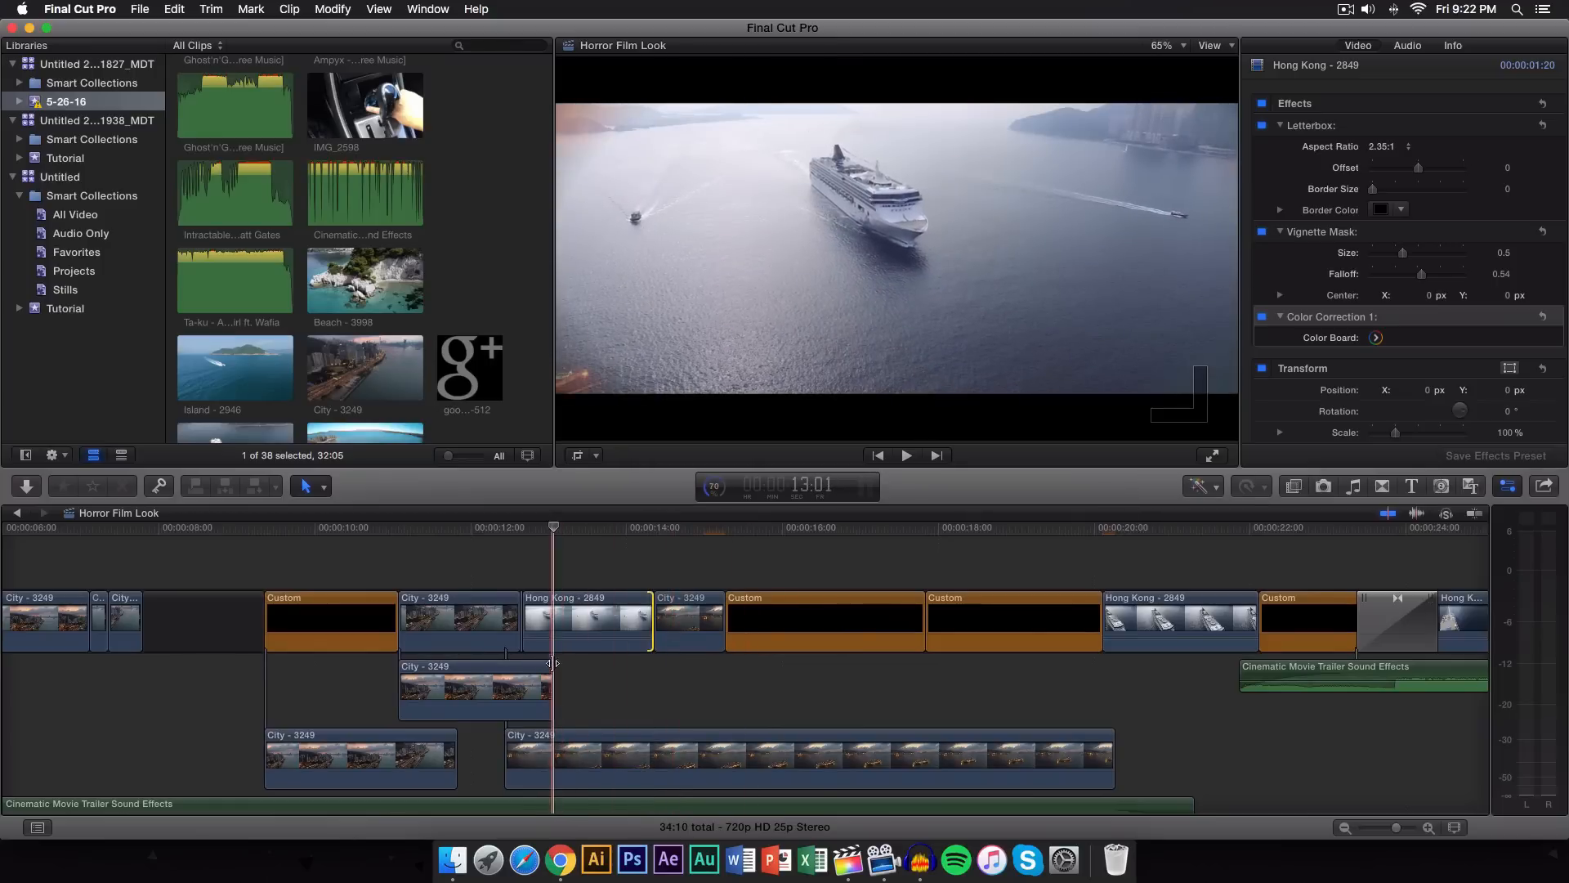
scroll(564, 590, down, 3)
click(609, 574)
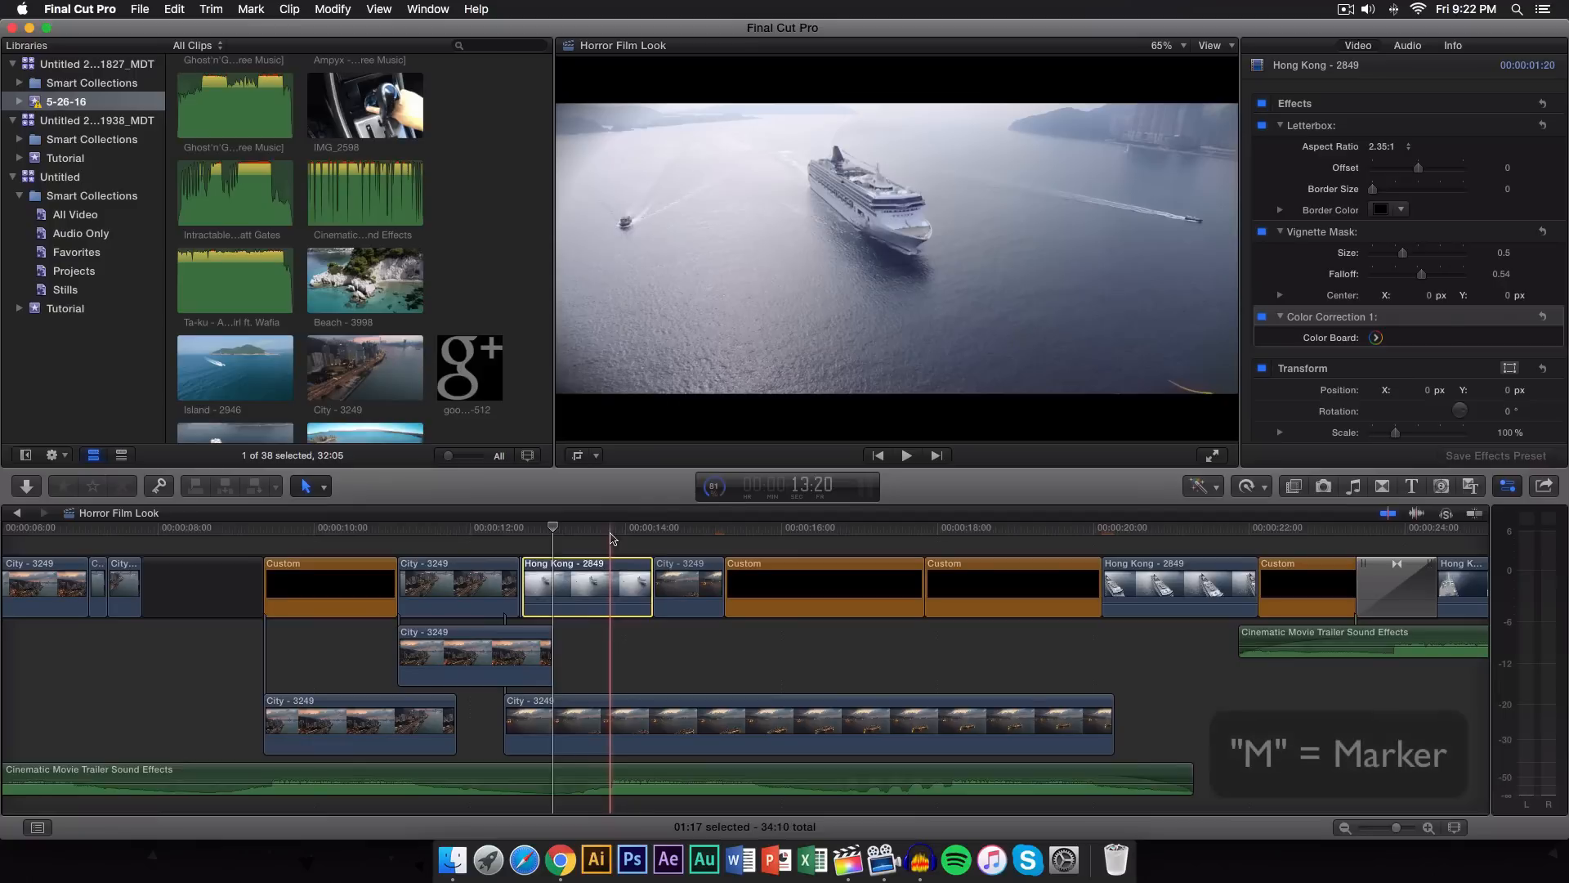
click(610, 547)
key(m)
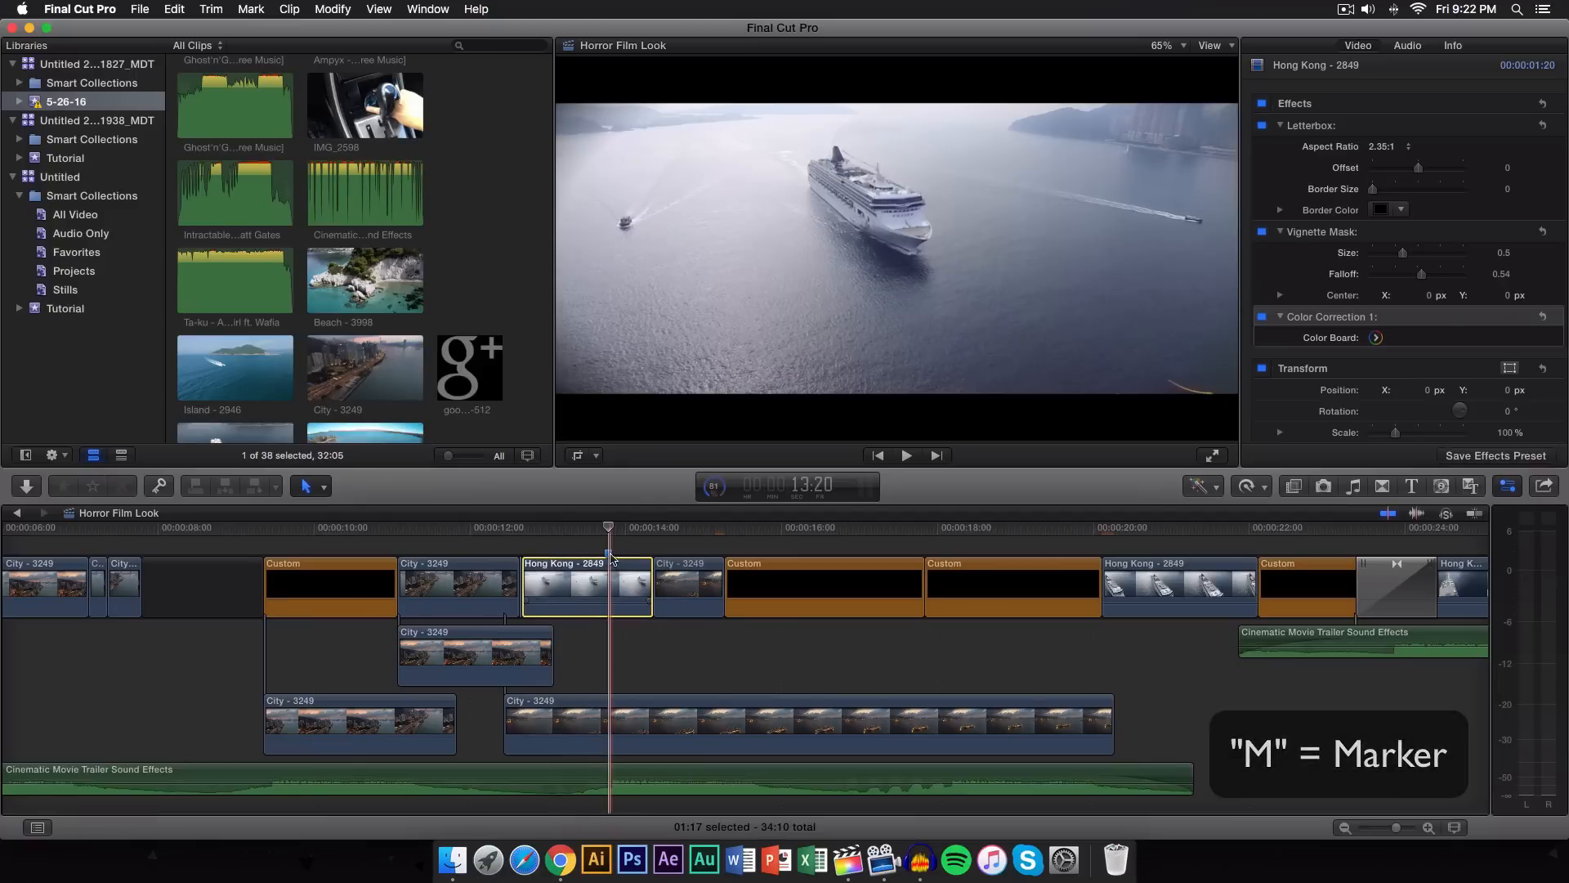
Delete the marker at 13:20 from the Hong Kong - 2849 clip.
click(609, 555)
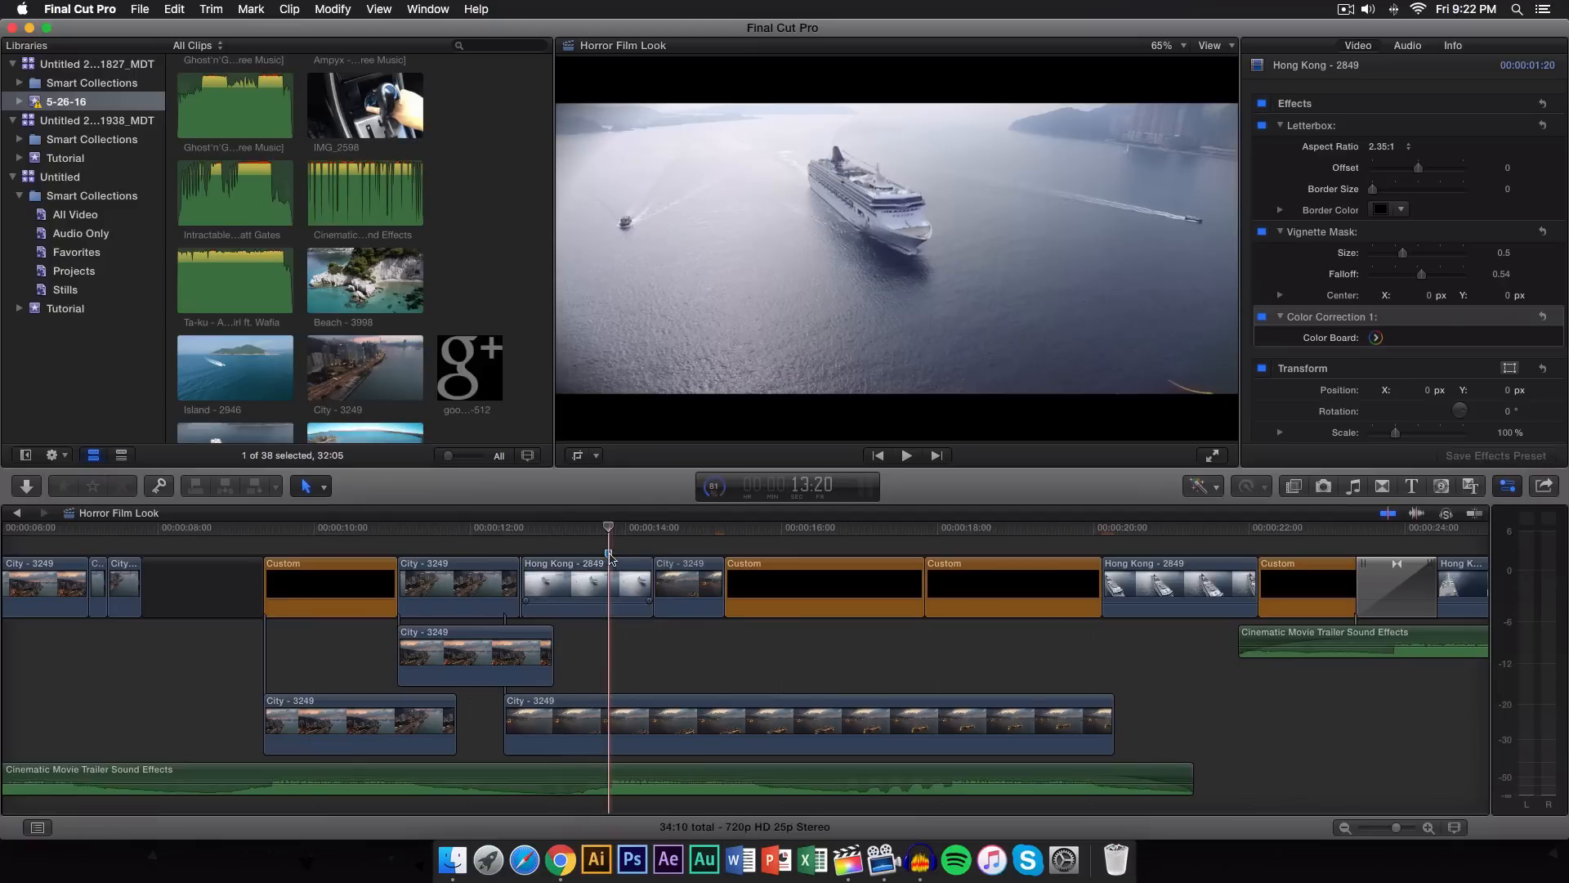
right_click(609, 555)
click(650, 669)
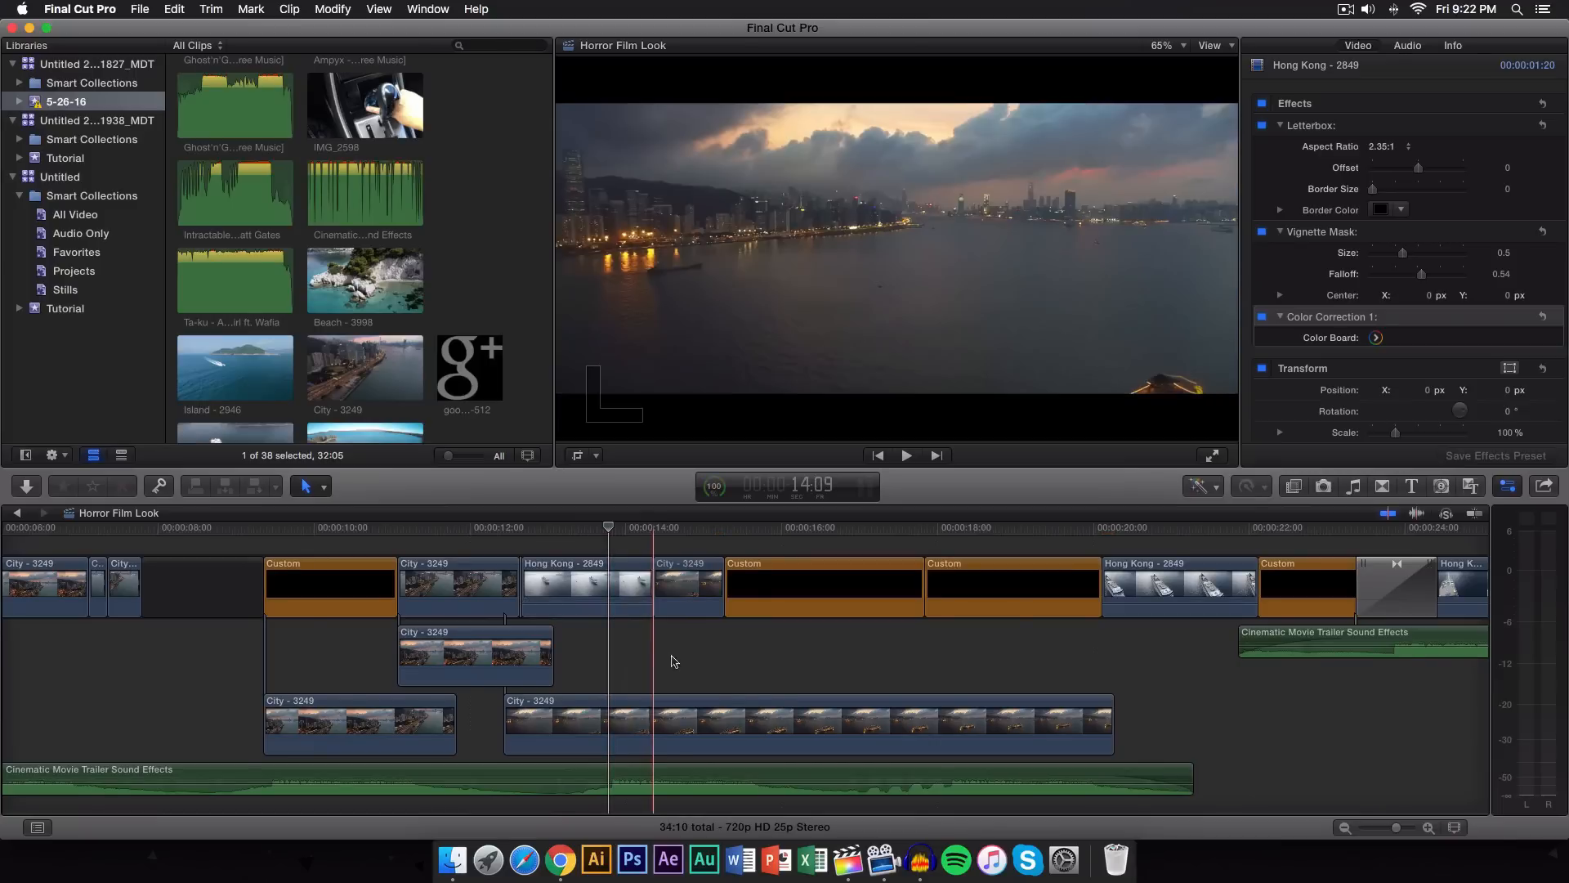
Set the Vignette Mask falloff to 0.35 and the Letterbox offset to -0.77 on the Hong Kong - 2849 clip near 13:00.
click(629, 580)
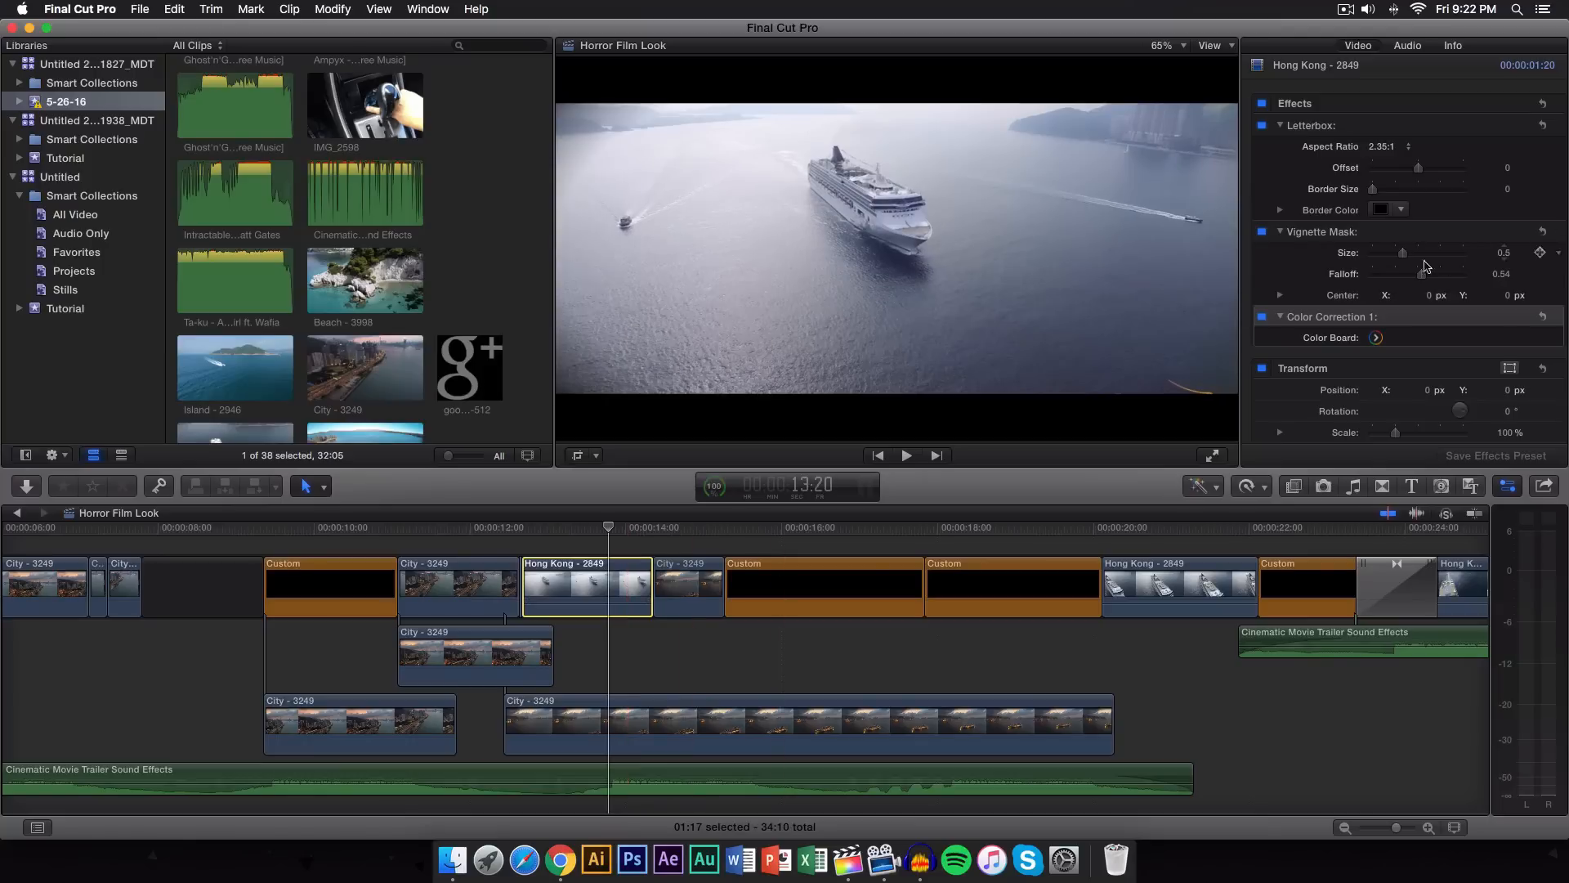
drag(1421, 275, 1402, 276)
drag(1418, 167, 1399, 167)
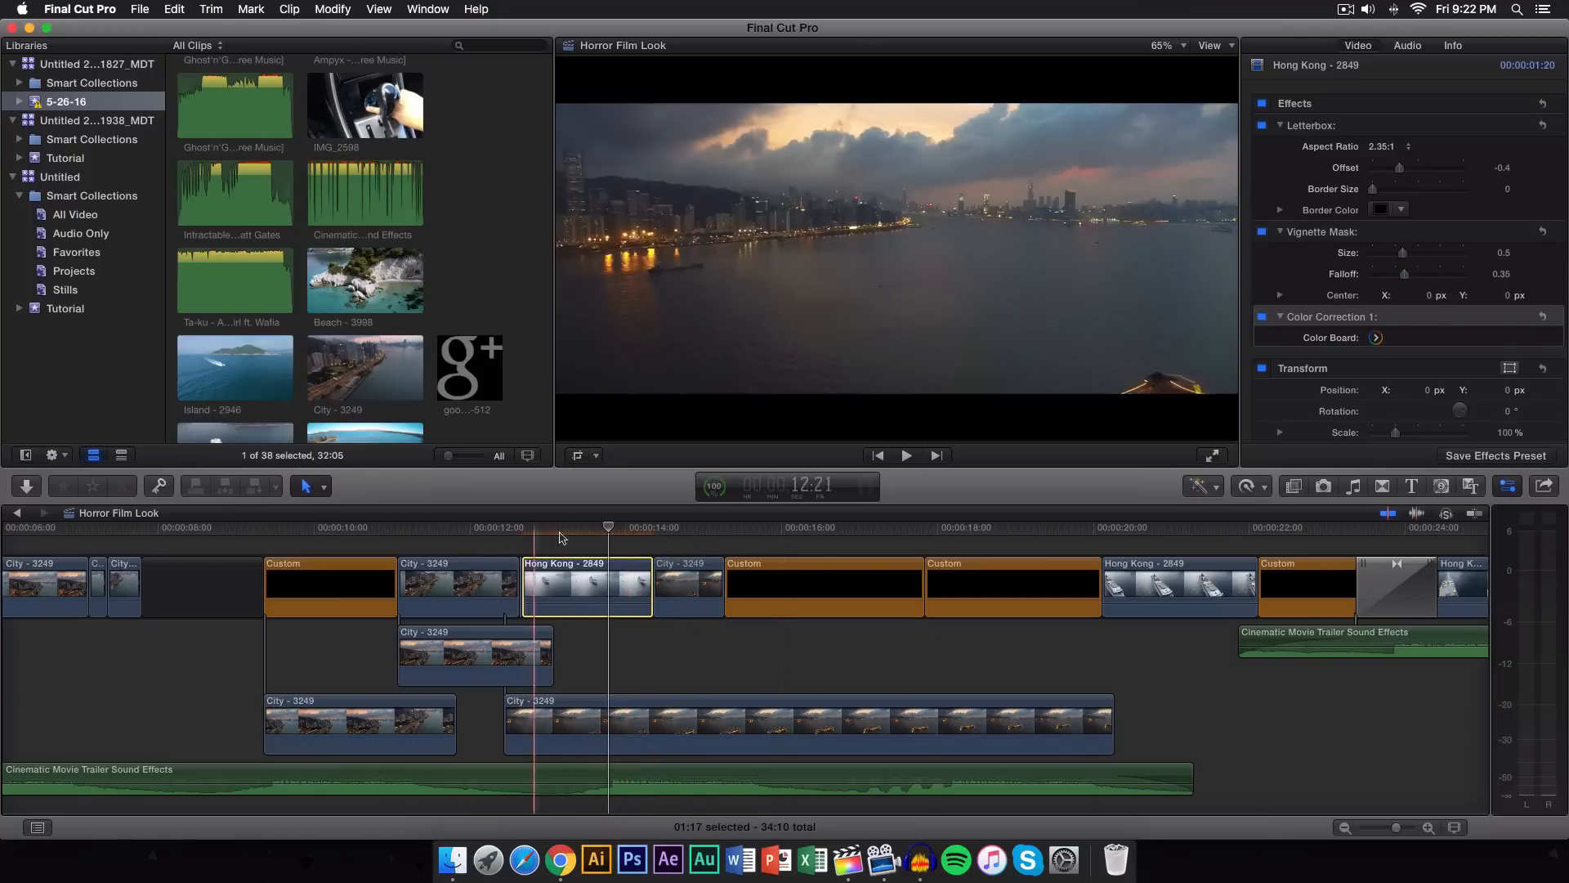
click(556, 534)
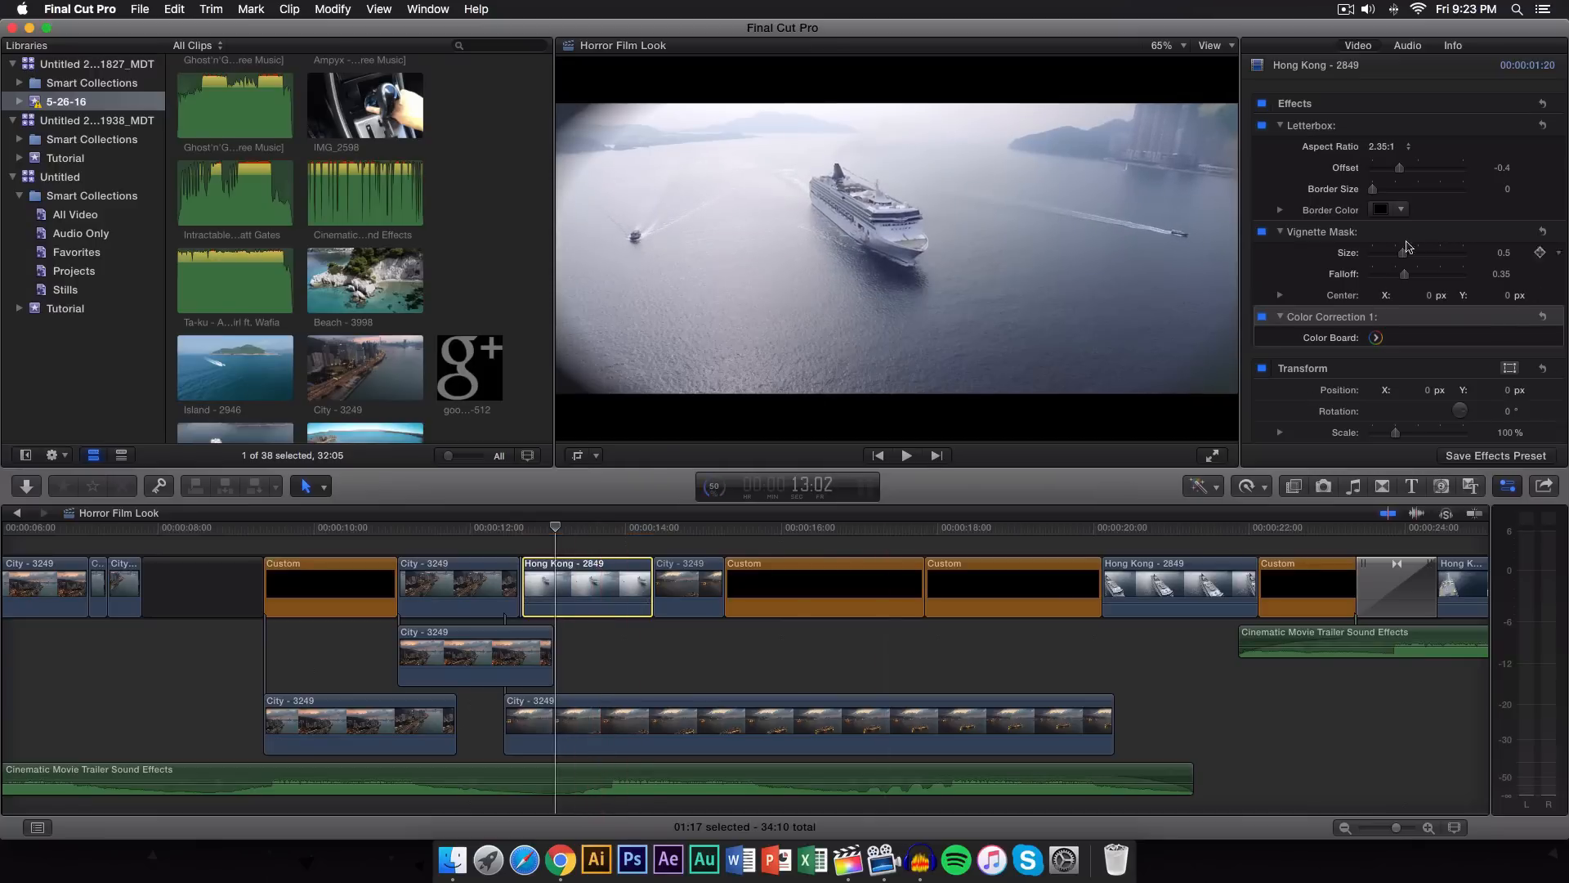
drag(1397, 169, 1389, 170)
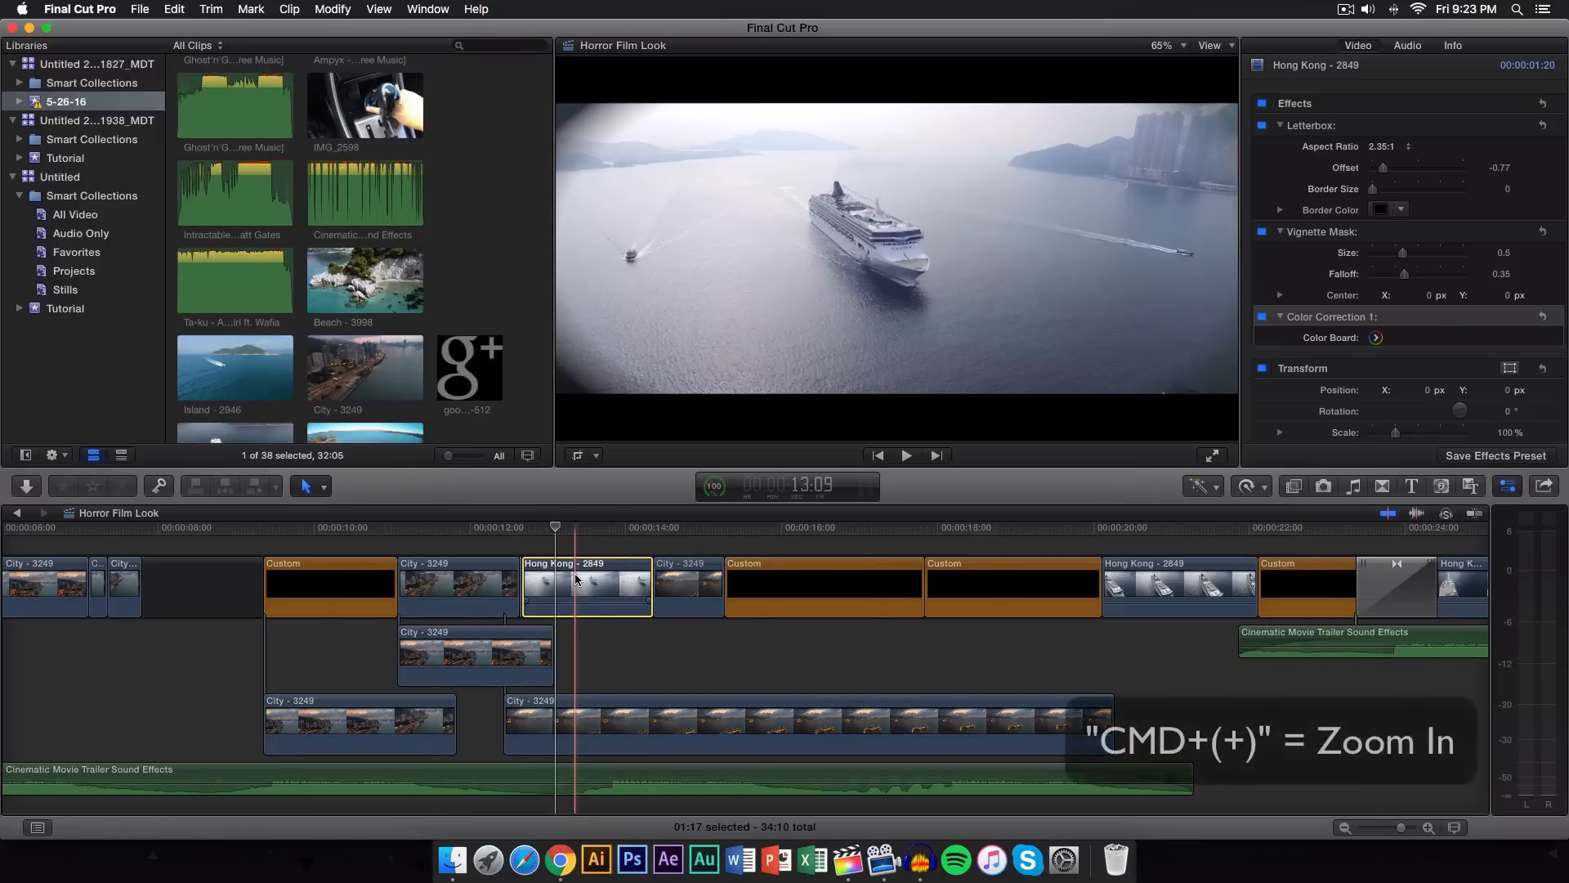
Zoom the timeline in around the selected Hong Kong - 2849 clip and back out to see the entire project.
key(super+equal)
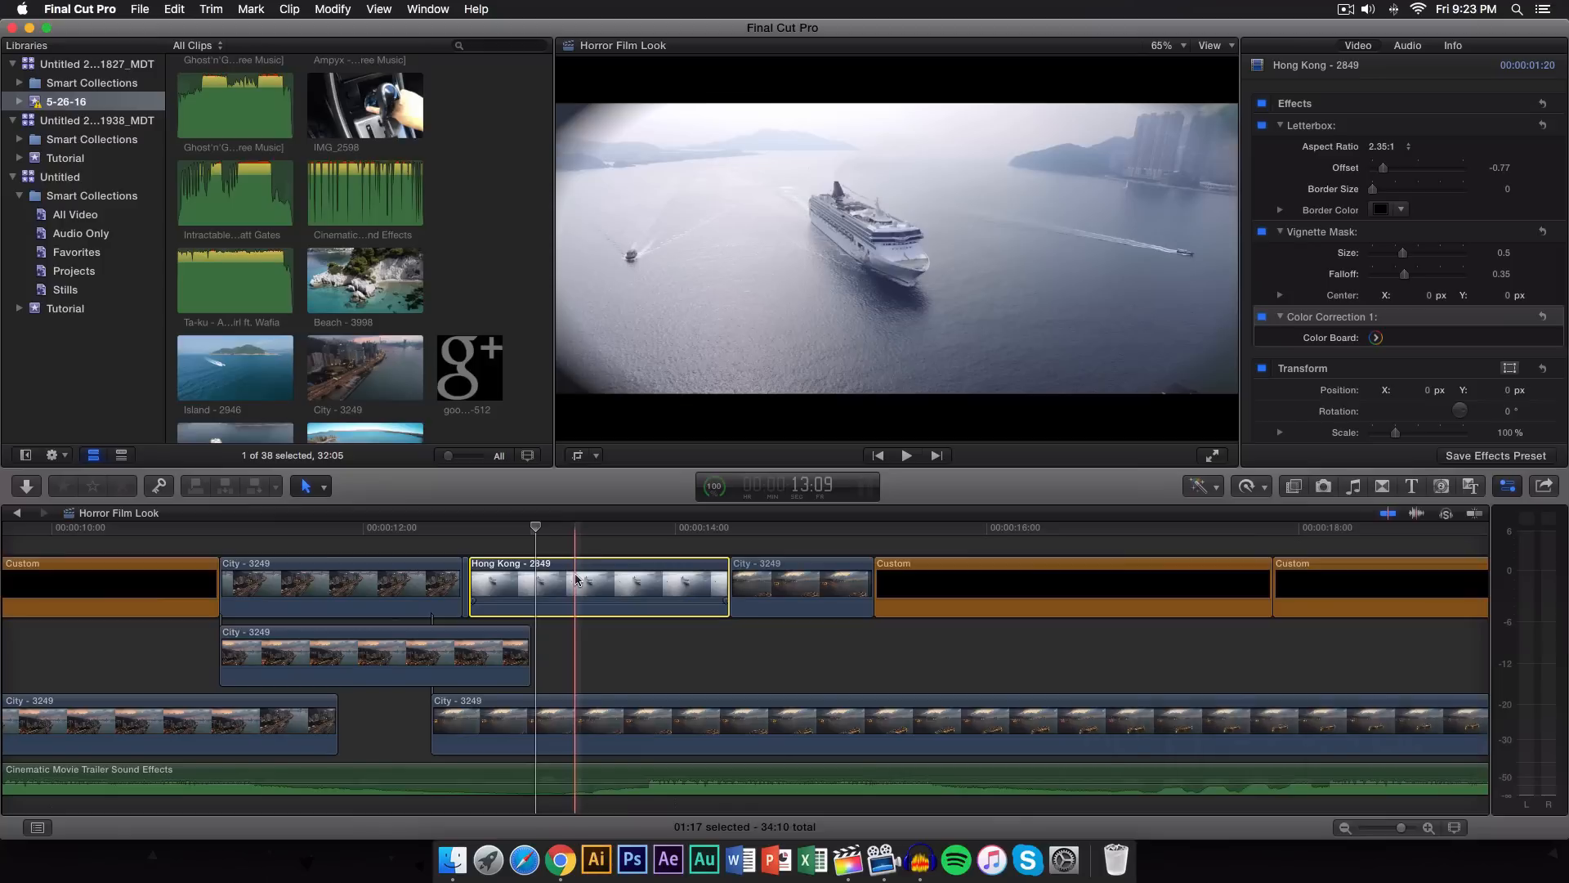
key(super+minus)
key(super+minus)
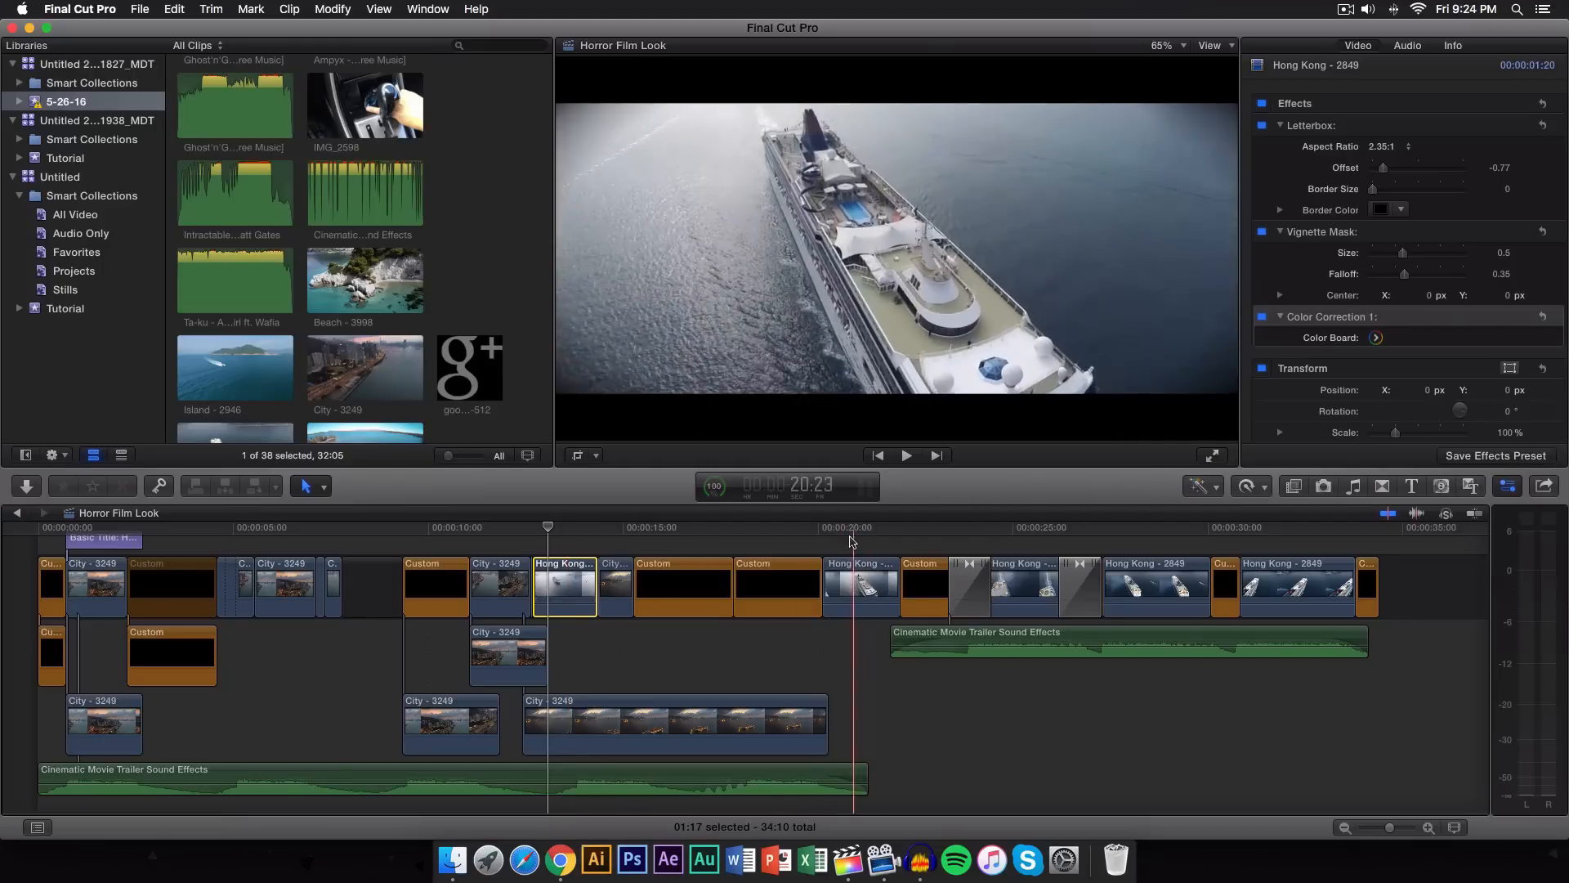
Open and close the Effects browser for the Hong Kong - 2849 clip at 20:21, and add a Color Correction to the clip.
click(855, 584)
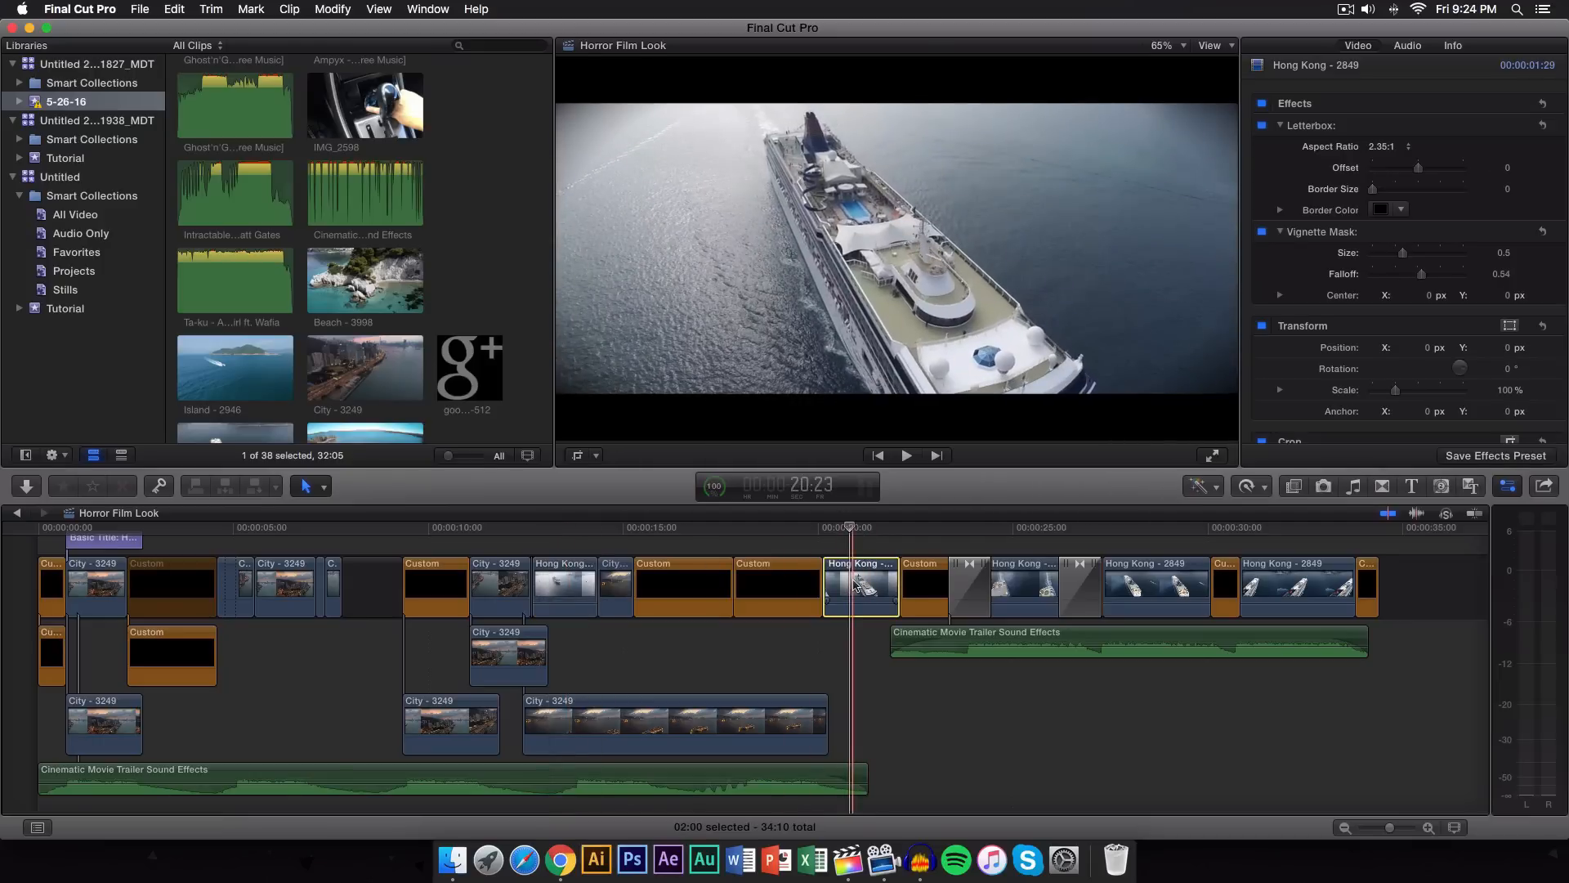
click(1287, 490)
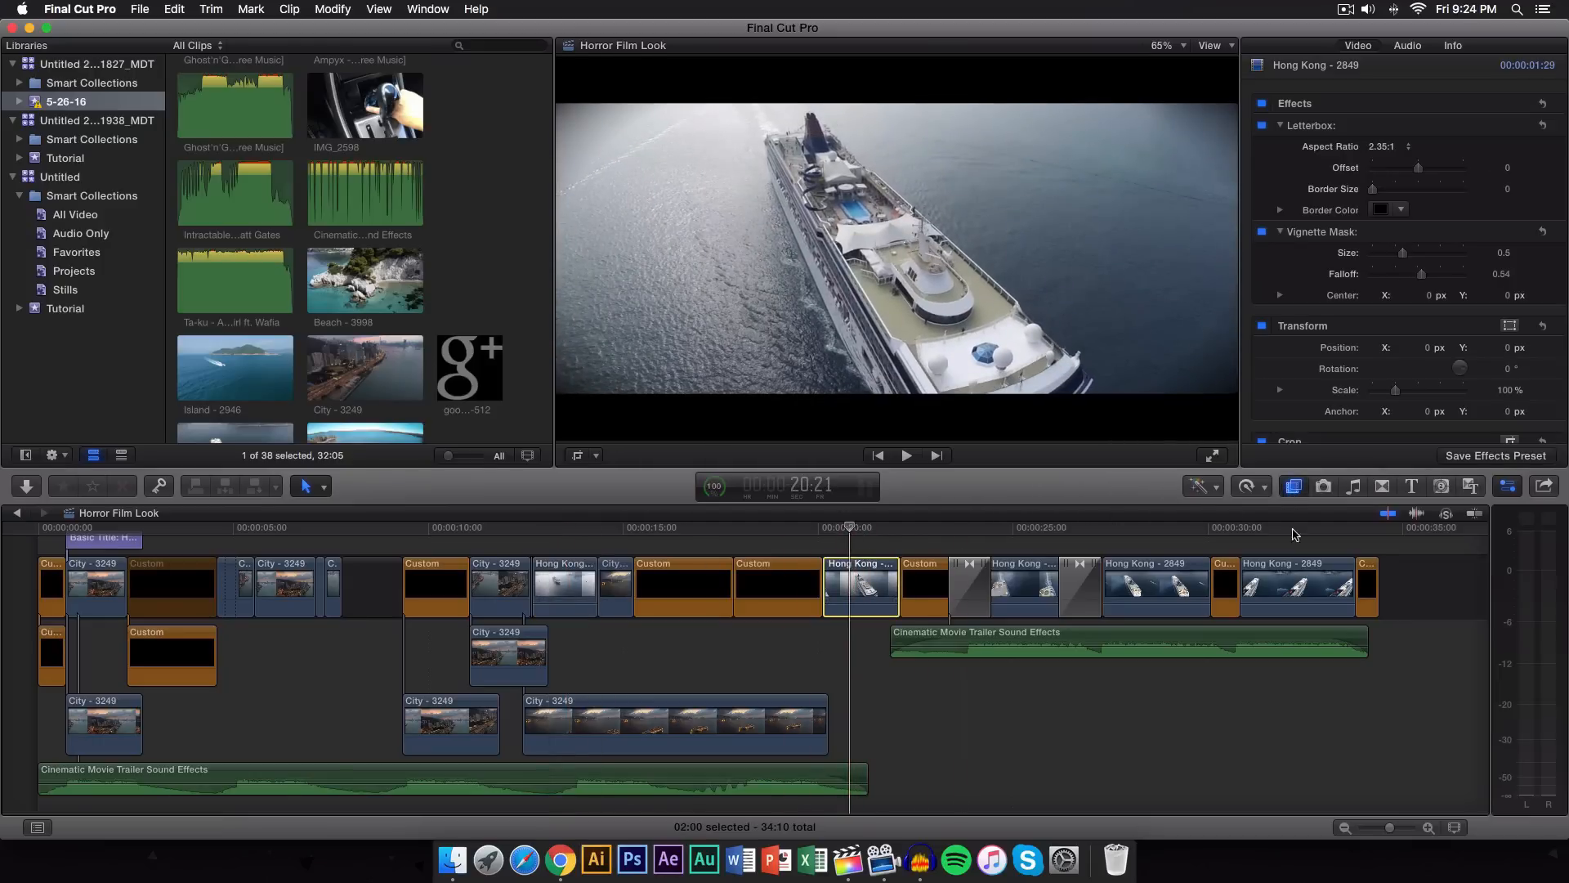
click(1304, 490)
click(1325, 806)
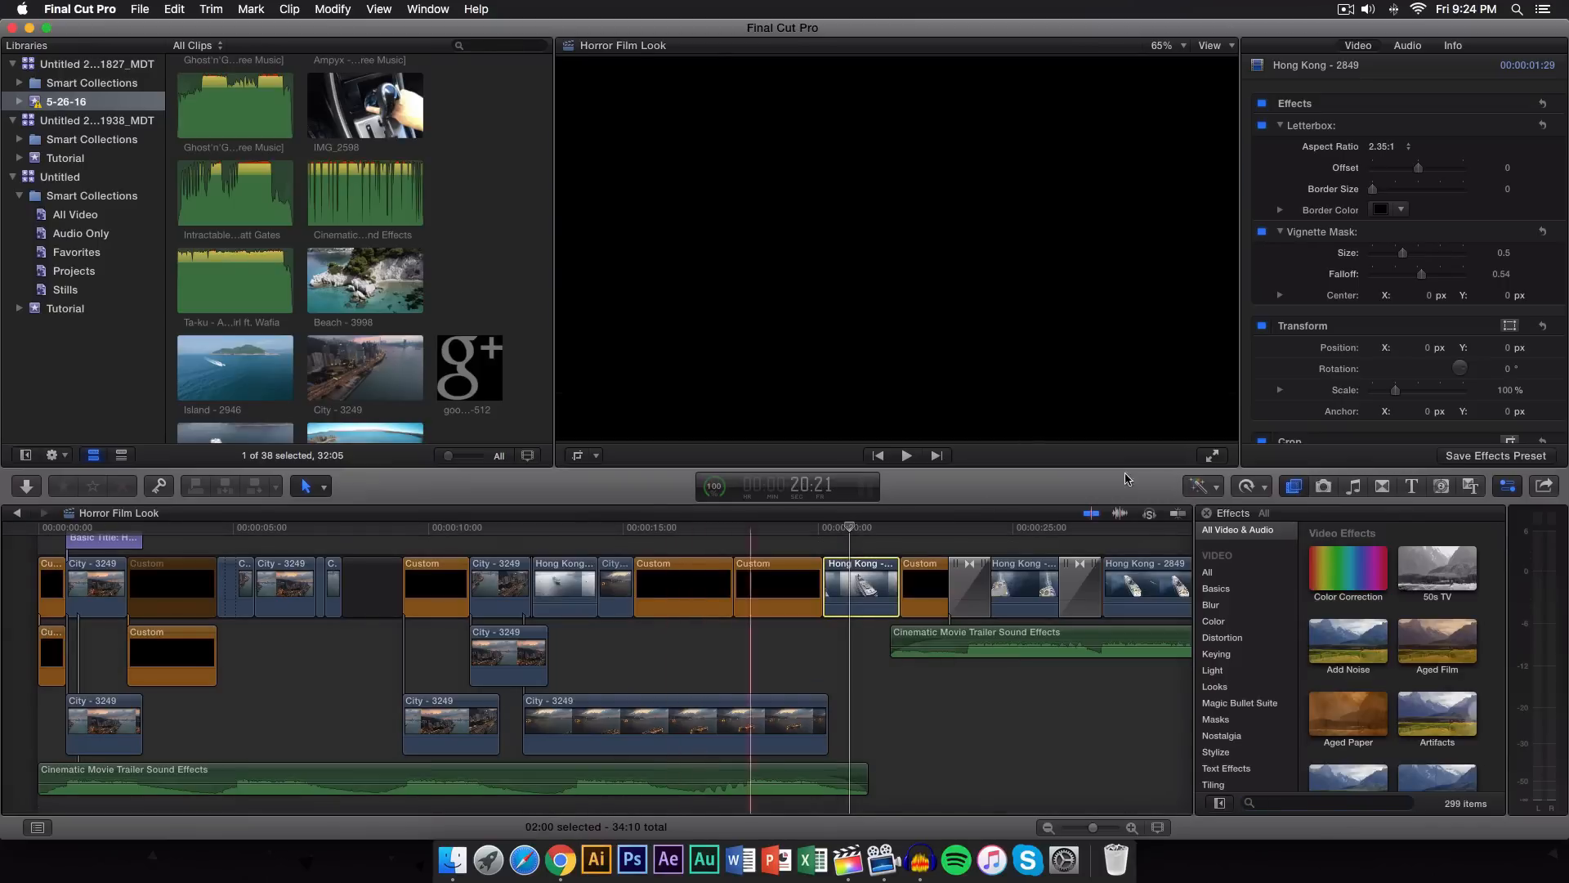
click(1207, 514)
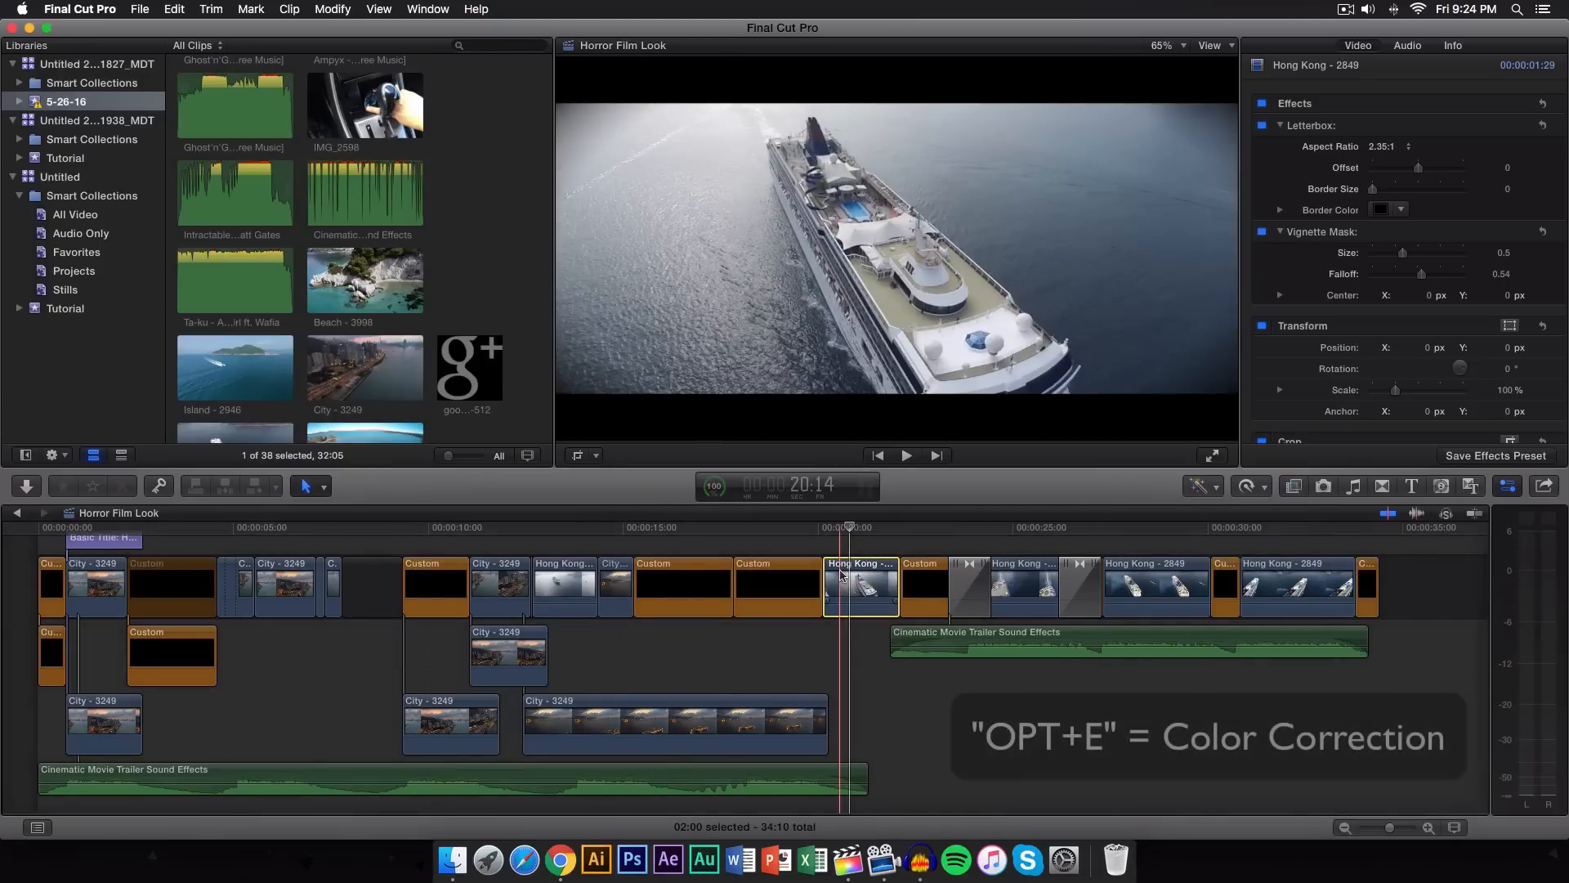
key(alt+e)
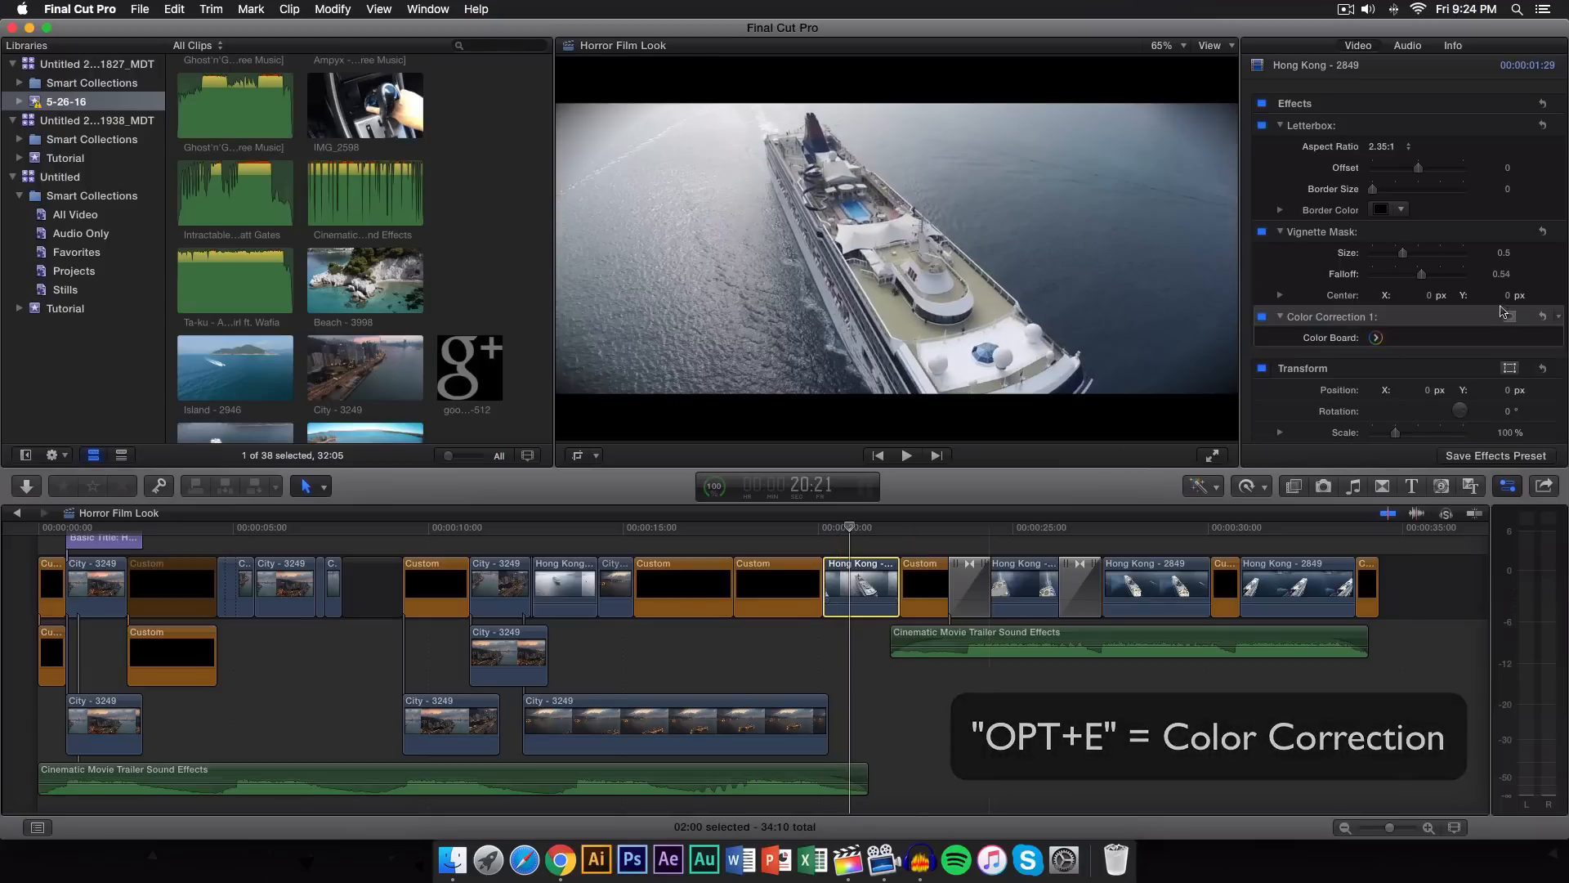
scroll(1345, 331, down, 1)
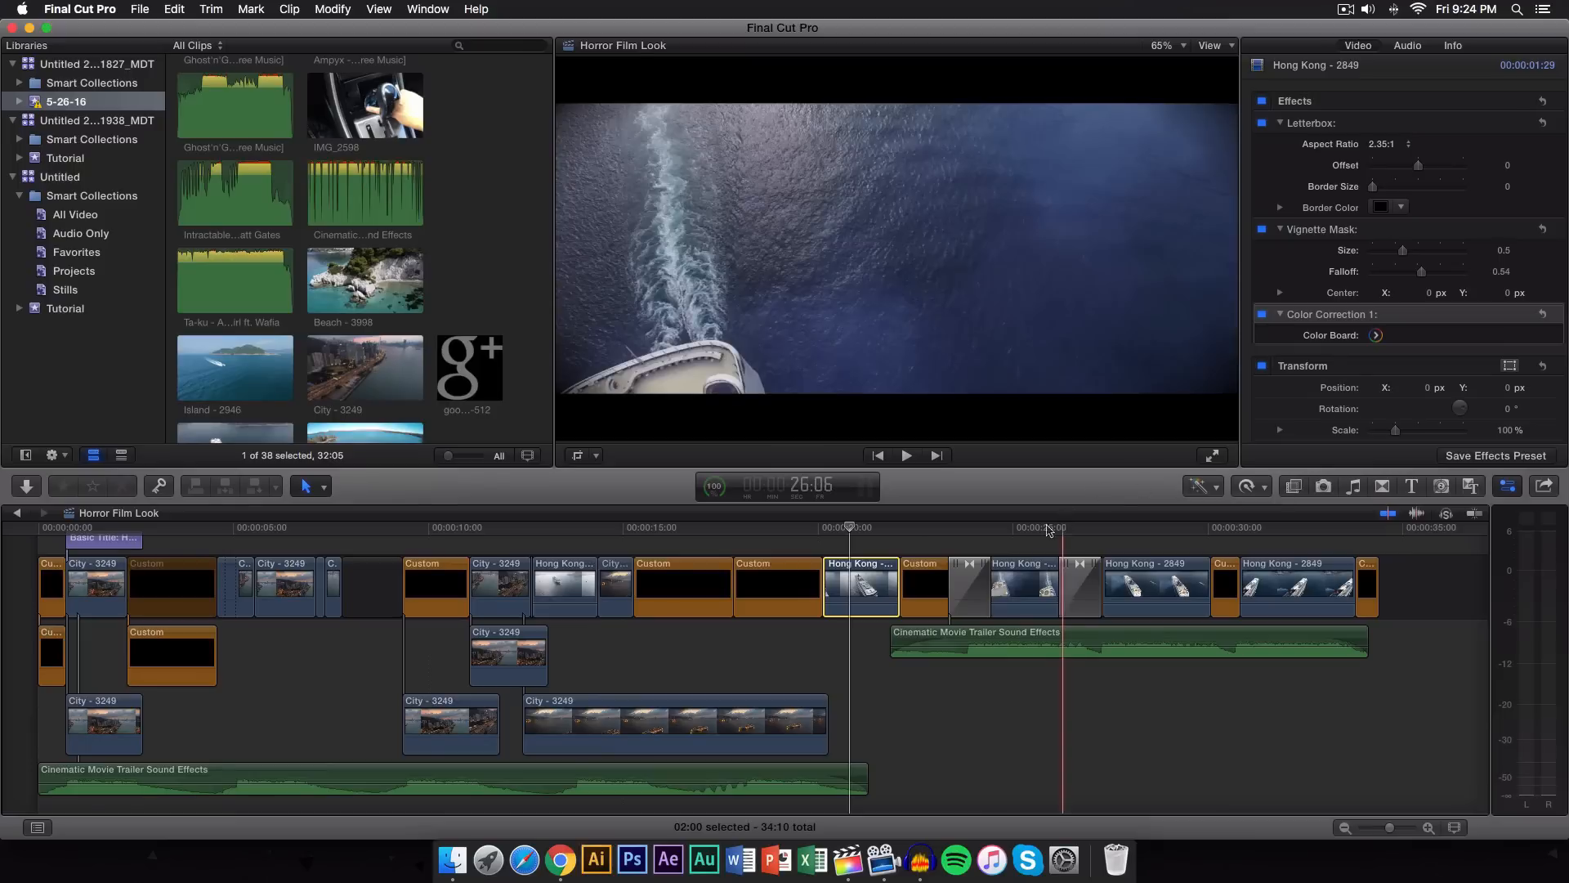
Mark a range on the Hong Kong - 2849 clip starting at 21:02 and ending at 21:19.
drag(843, 529, 879, 530)
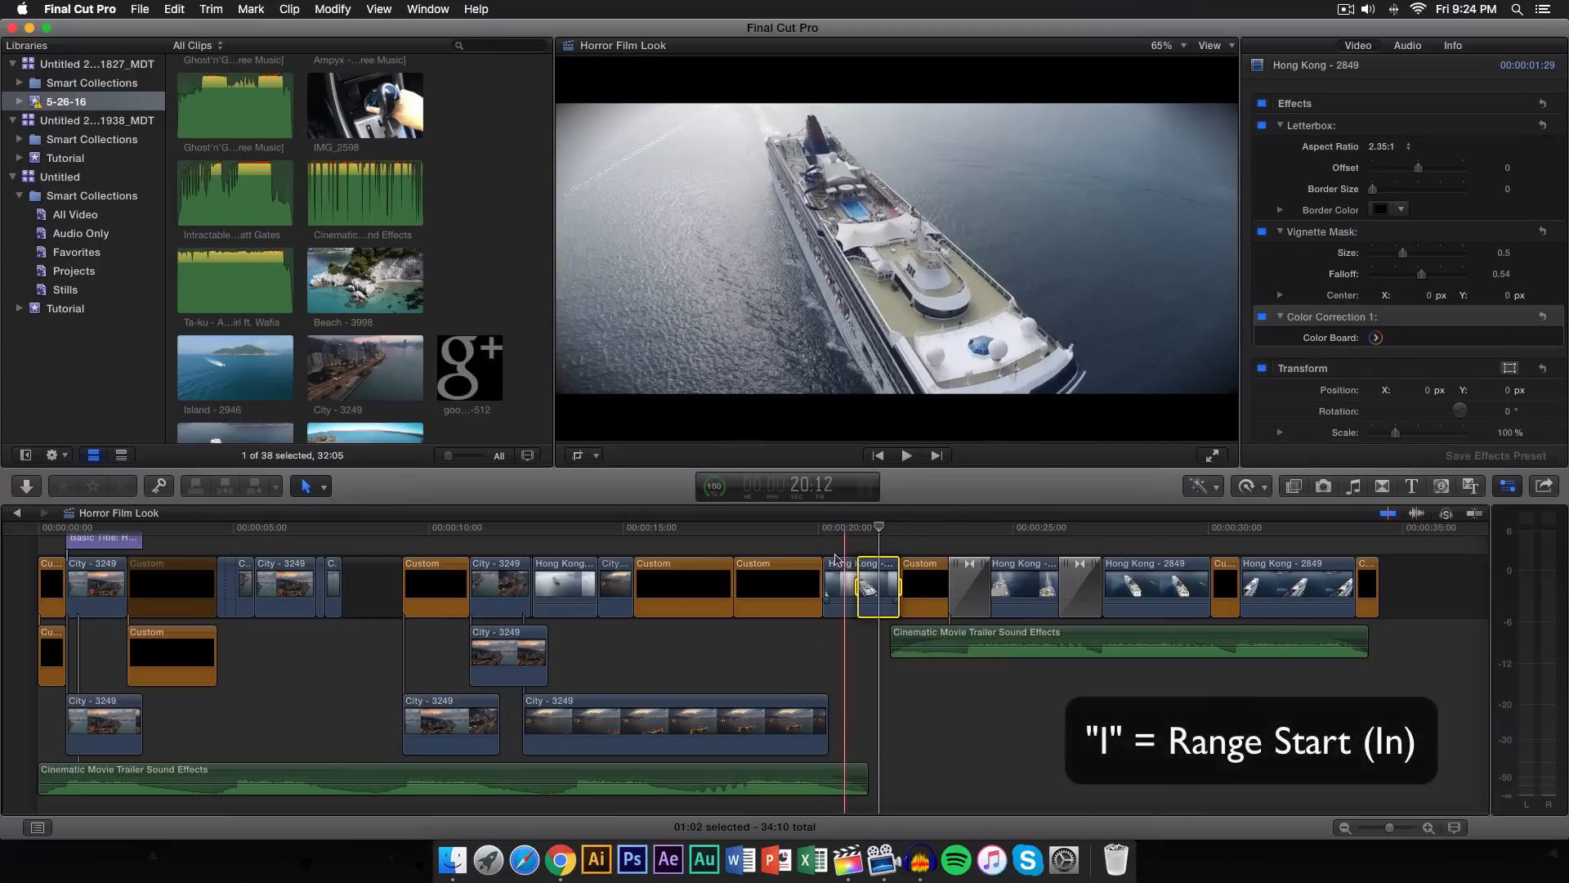
key(i)
mouse_move(877, 528)
mouse_down()
mouse_move(831, 530)
mouse_move(861, 531)
mouse_up()
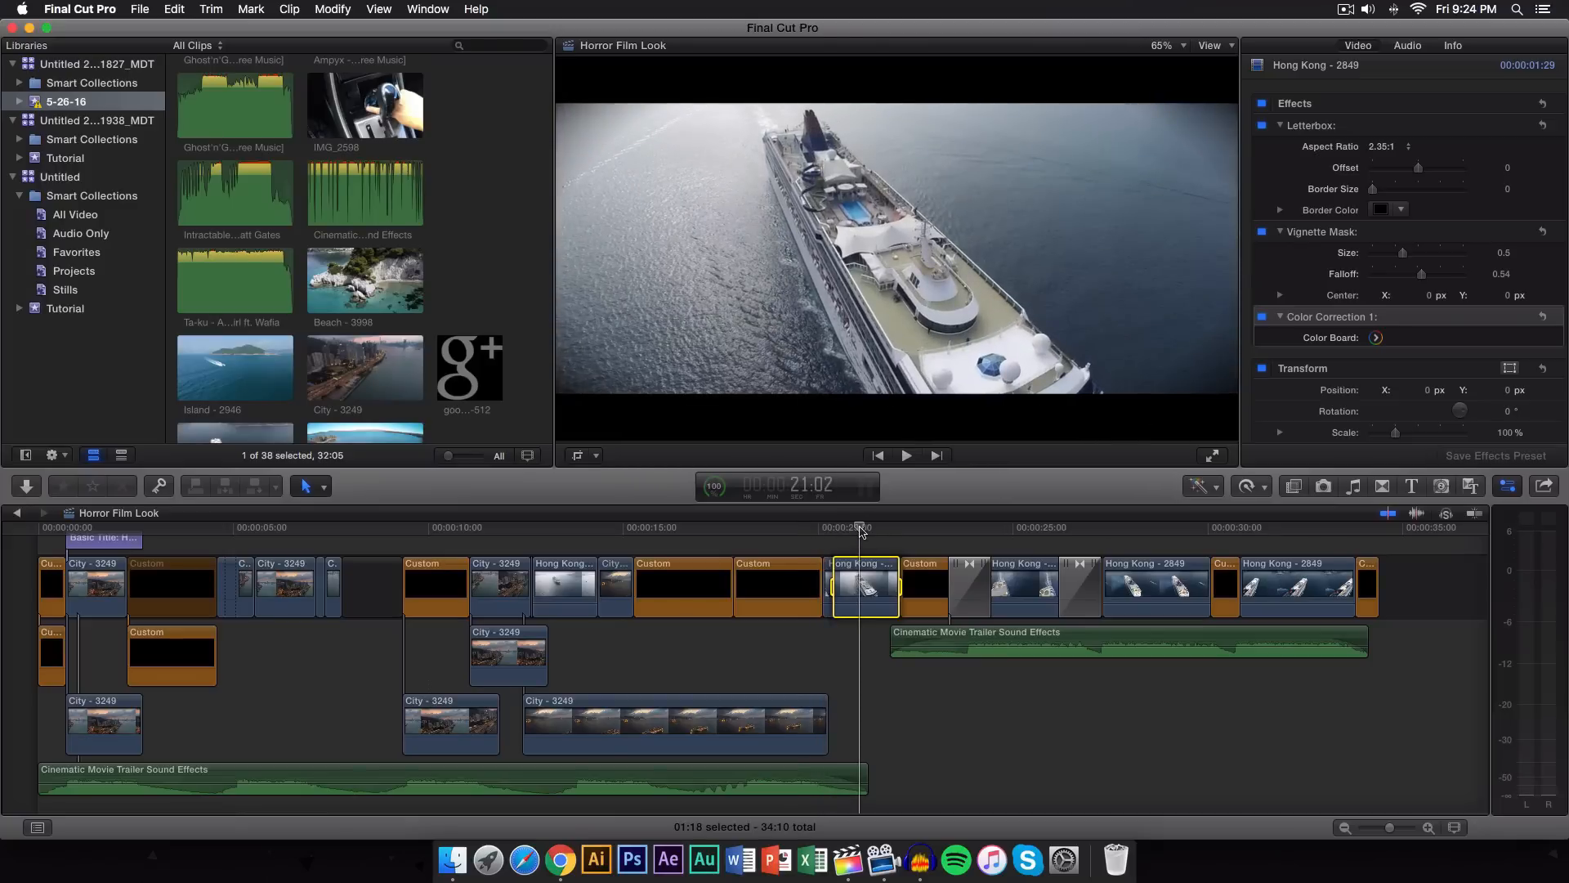
key(i)
drag(861, 531, 885, 527)
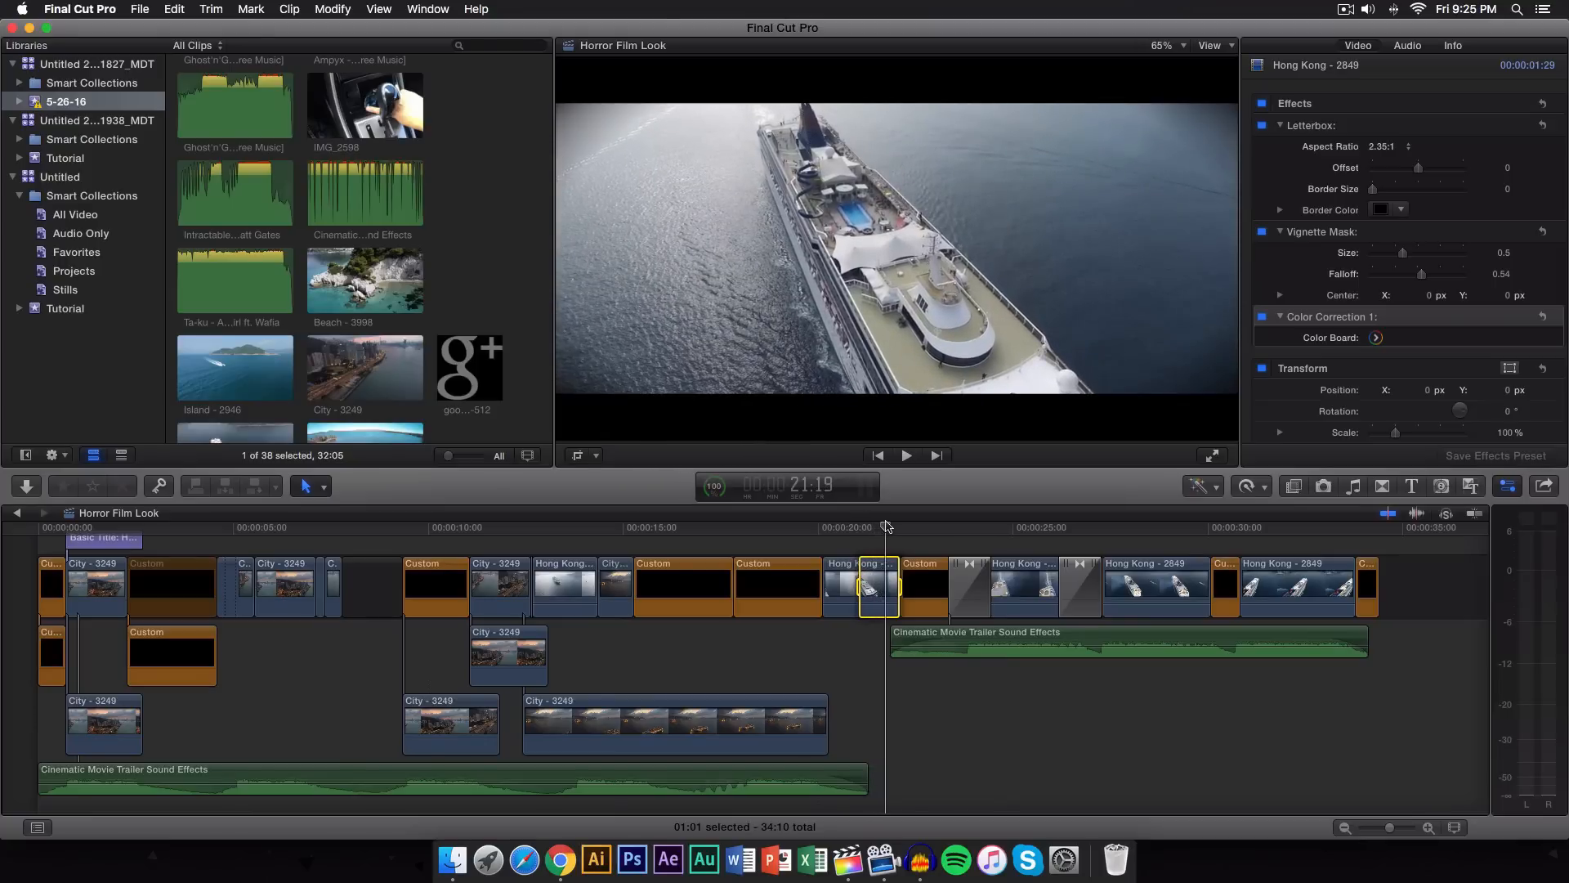
key(o)
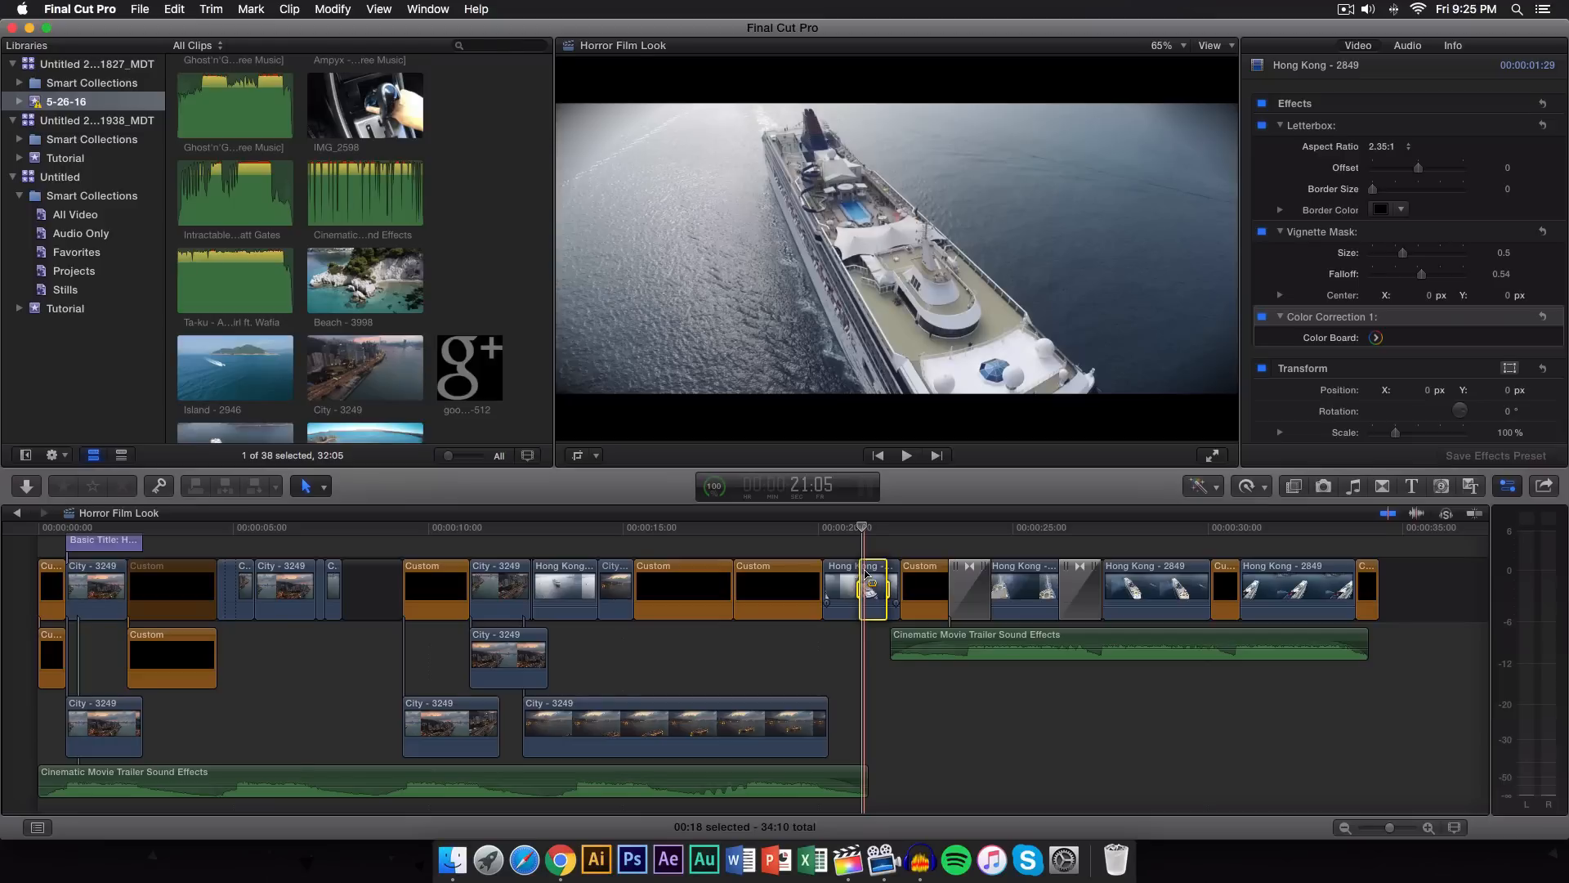
Turn on timeline snapping and place the playhead at 21:23 near the end of the Hong Kong - 2849 clip.
drag(864, 533, 850, 530)
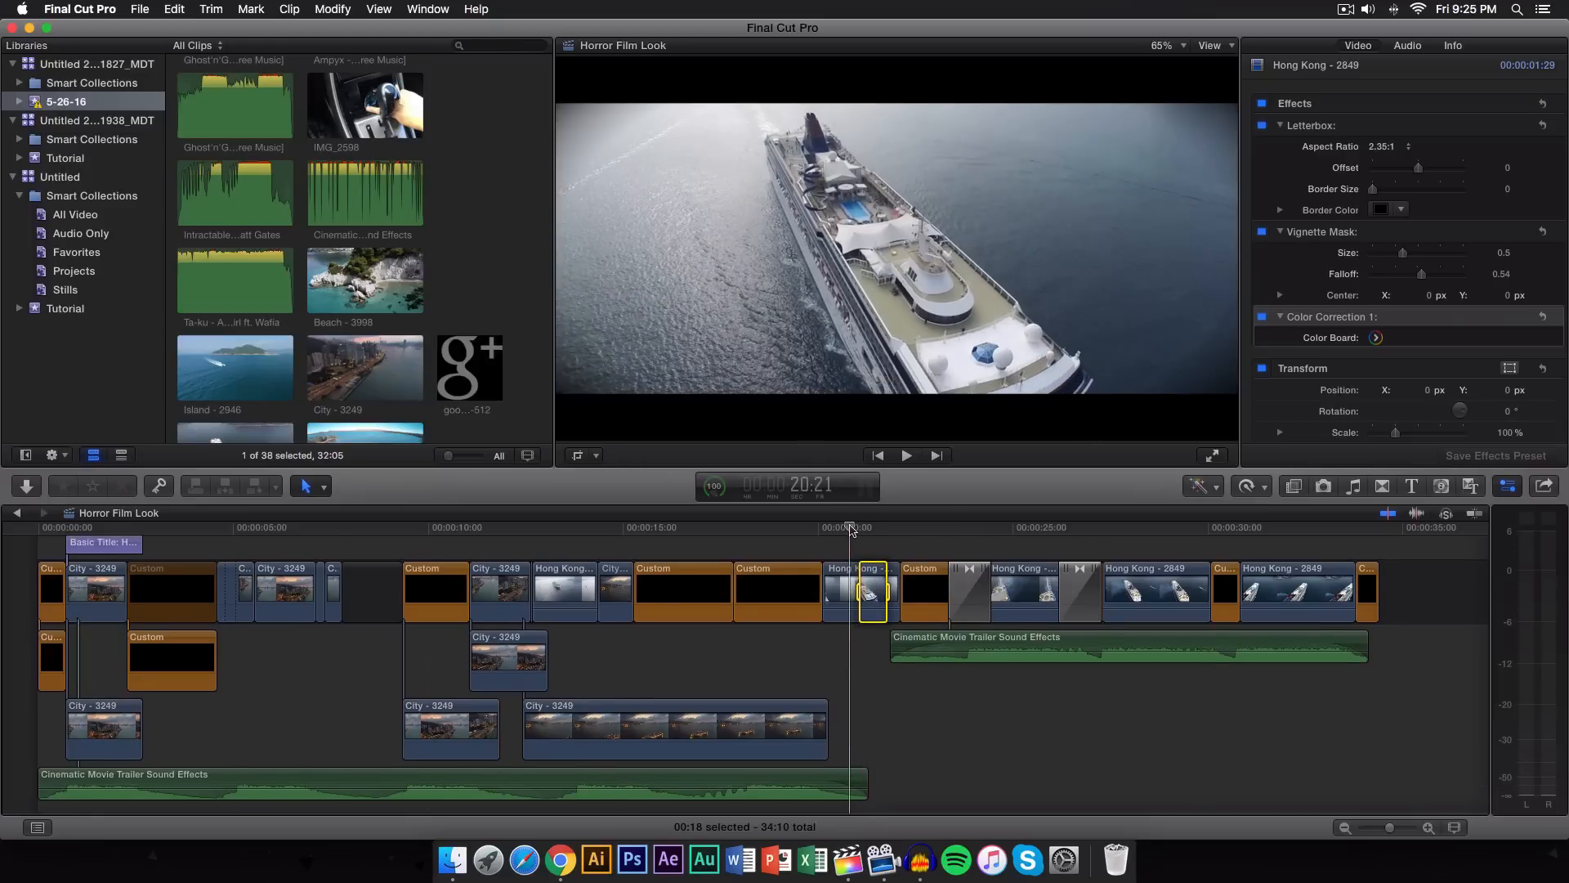
key(n)
click(1428, 828)
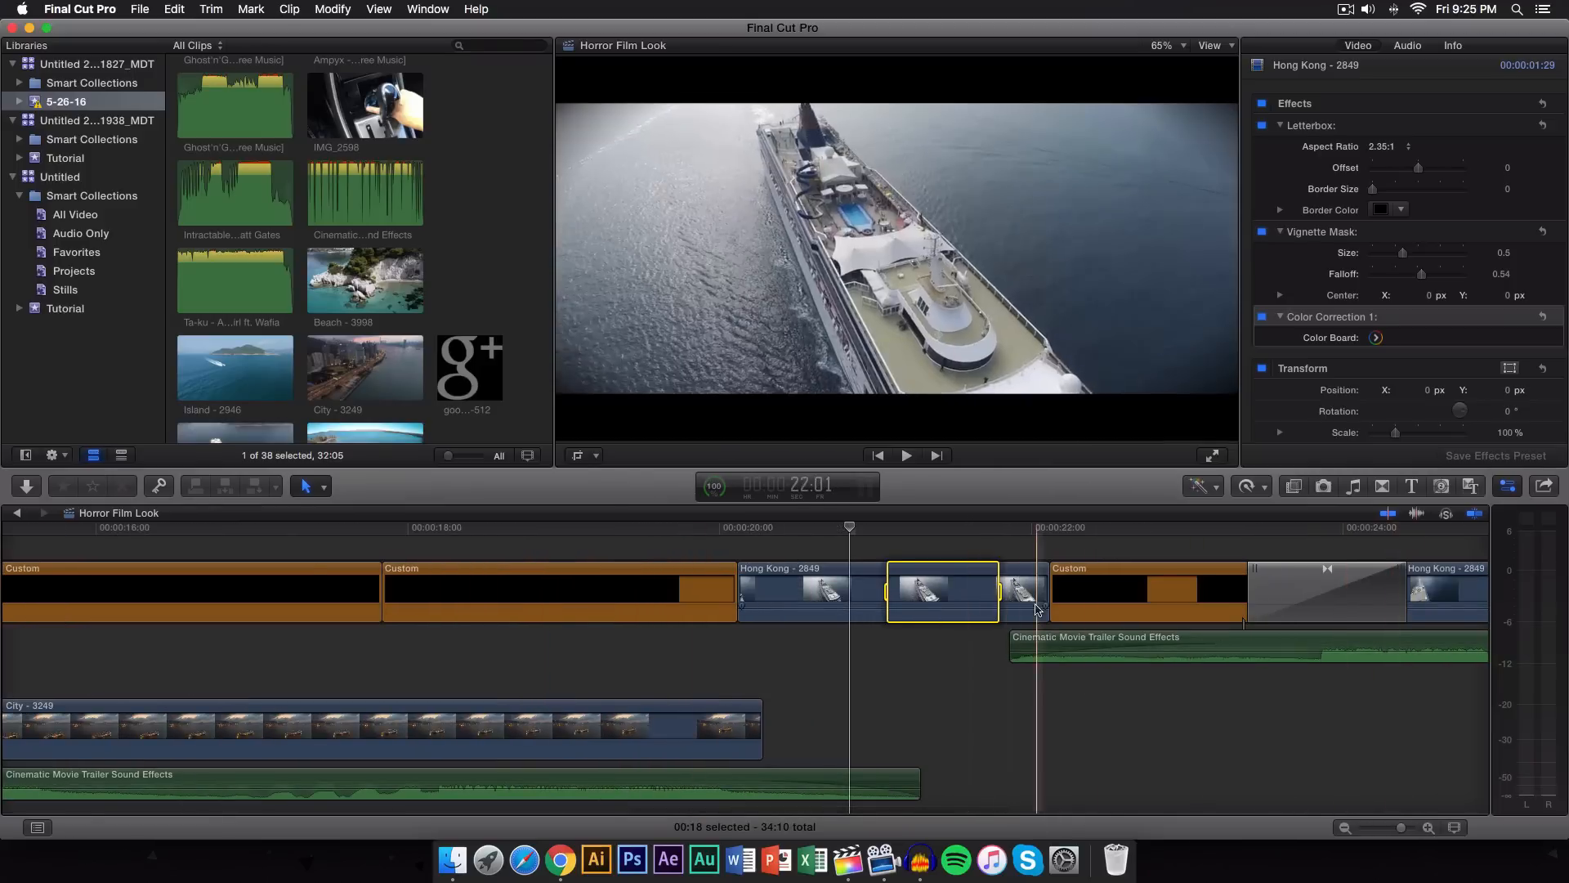
scroll(1037, 609, right, 3)
click(908, 528)
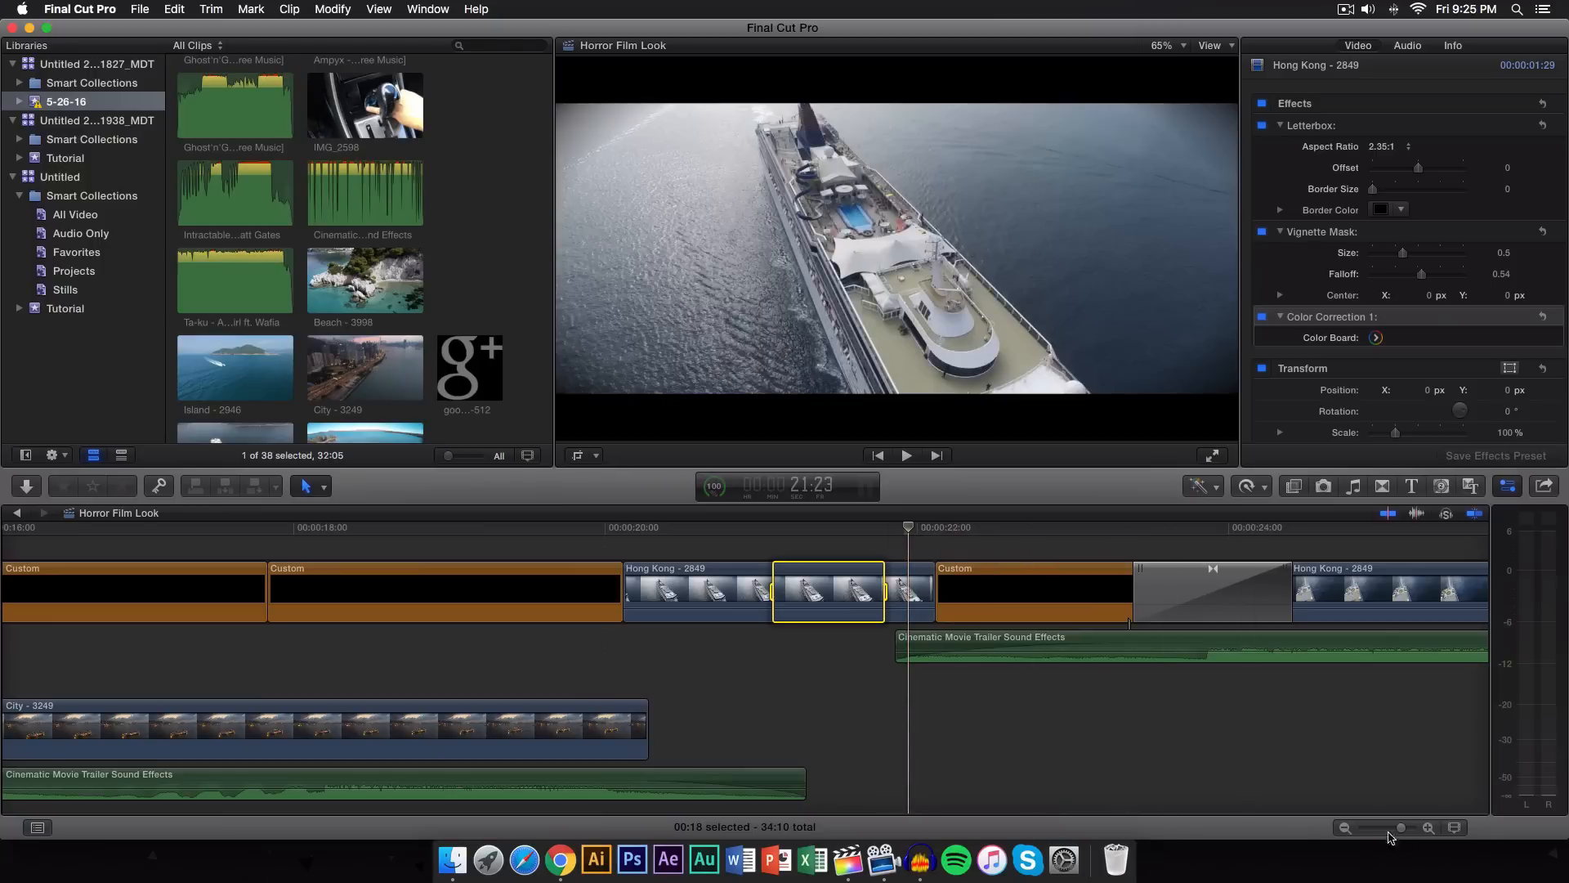
Fit the entire Horror Film Look project into the timeline view.
key(shift+z)
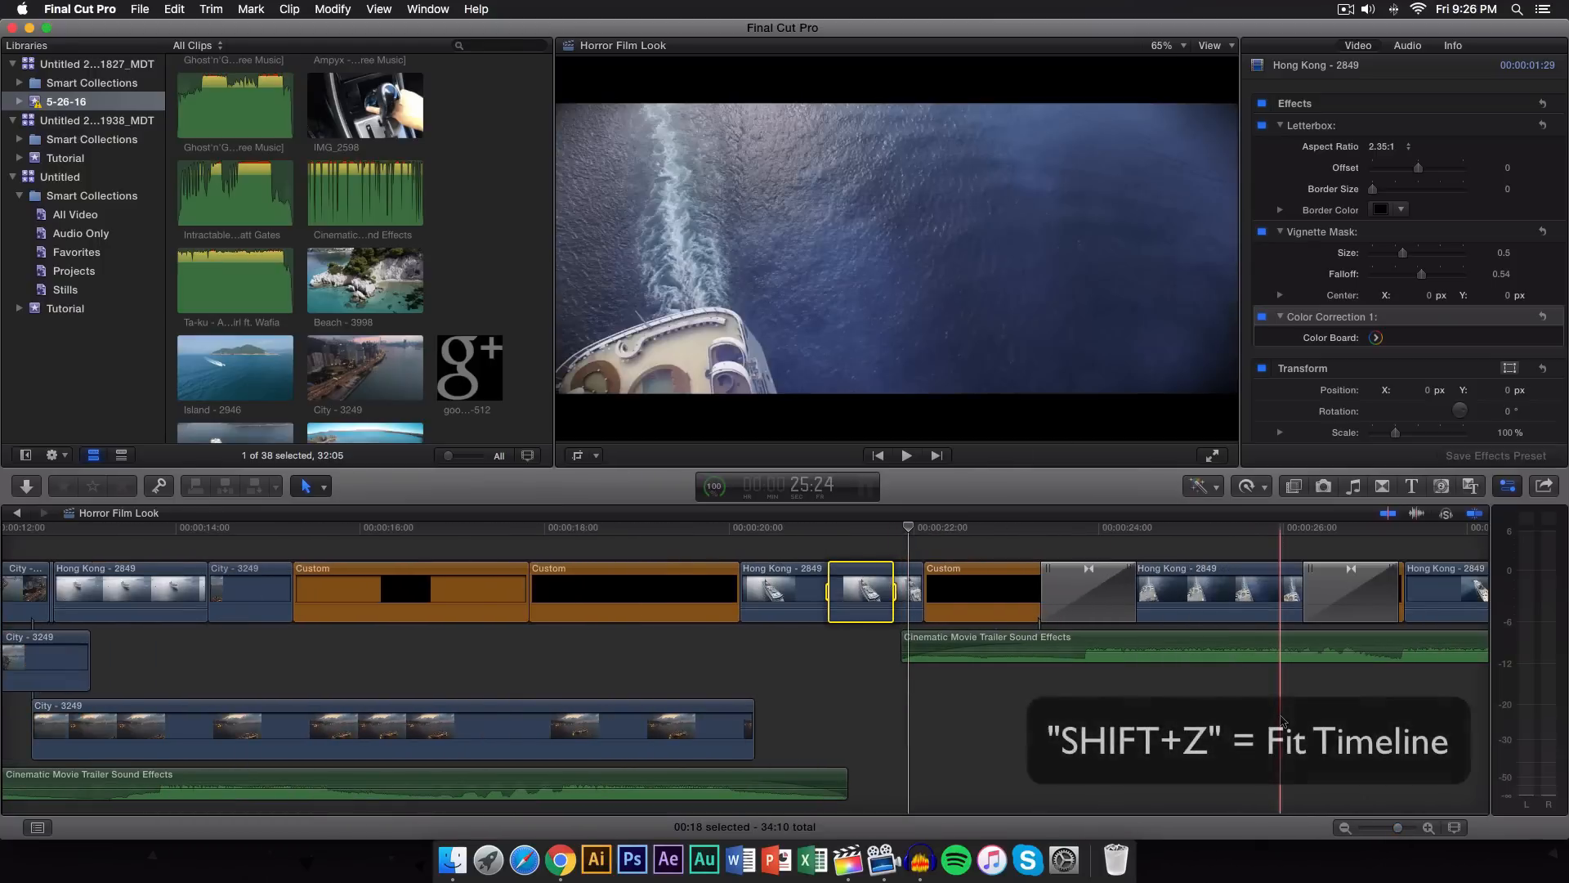
key(shift+z)
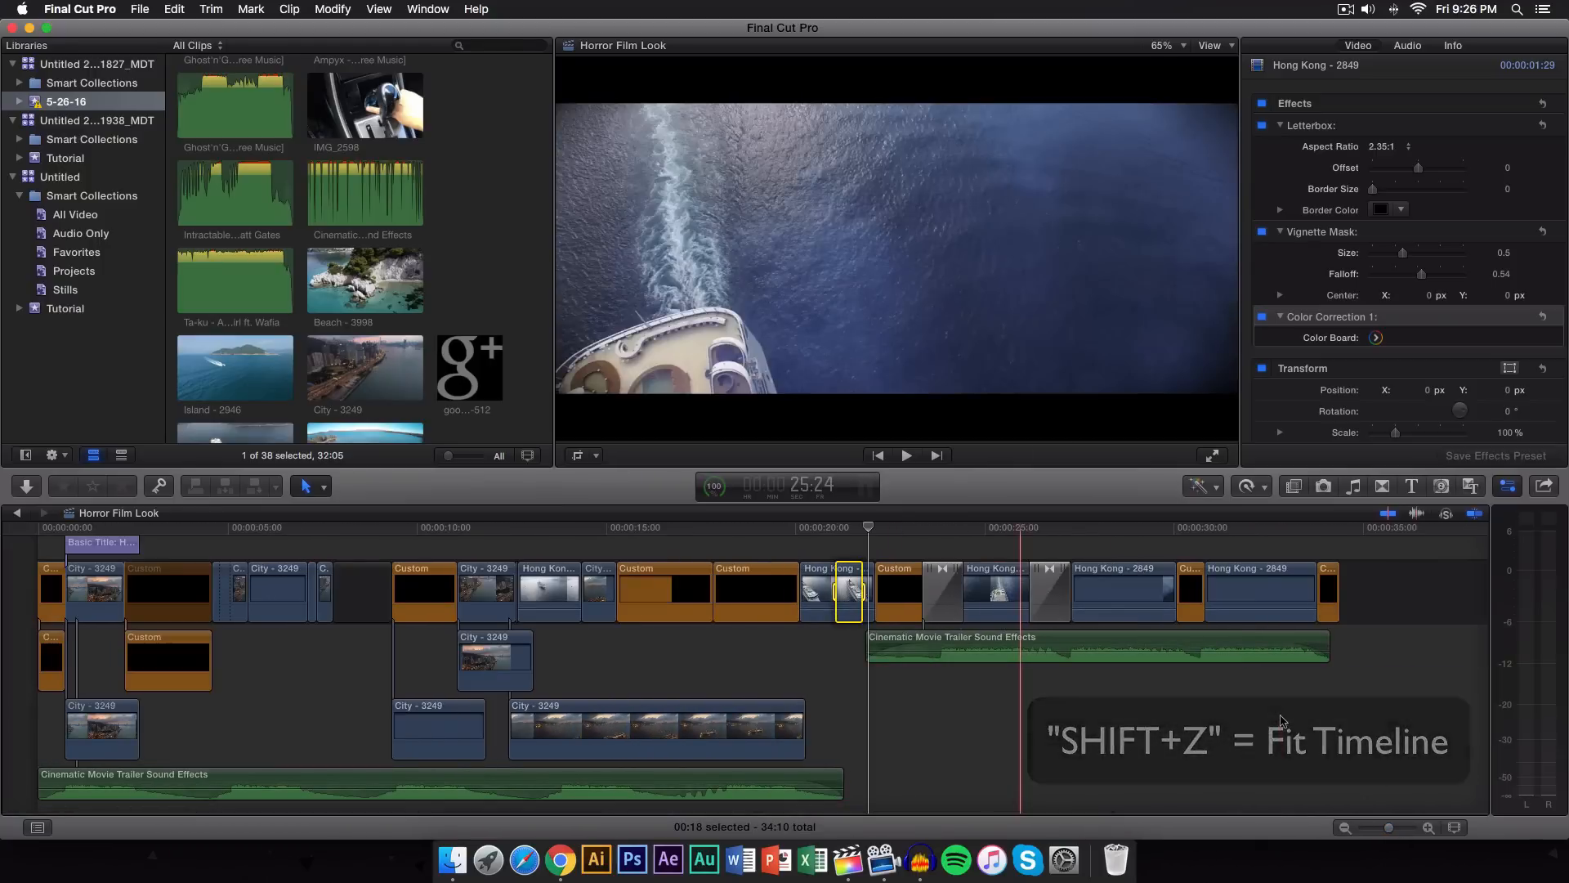